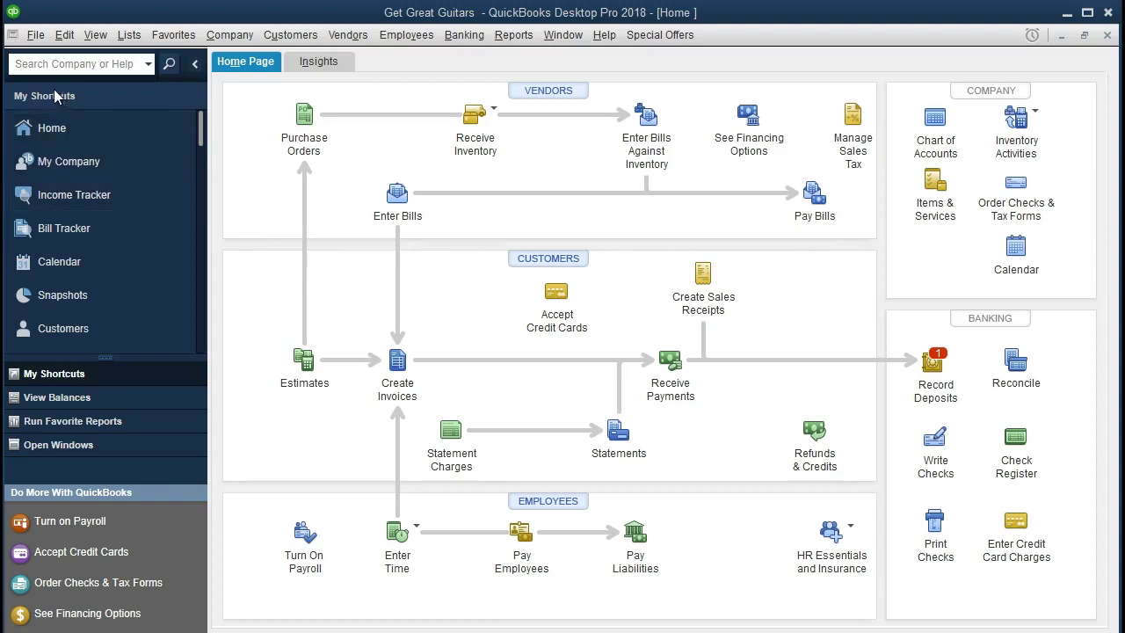
- Show the list of open windows and bring up the company home page
left_click(33, 39)
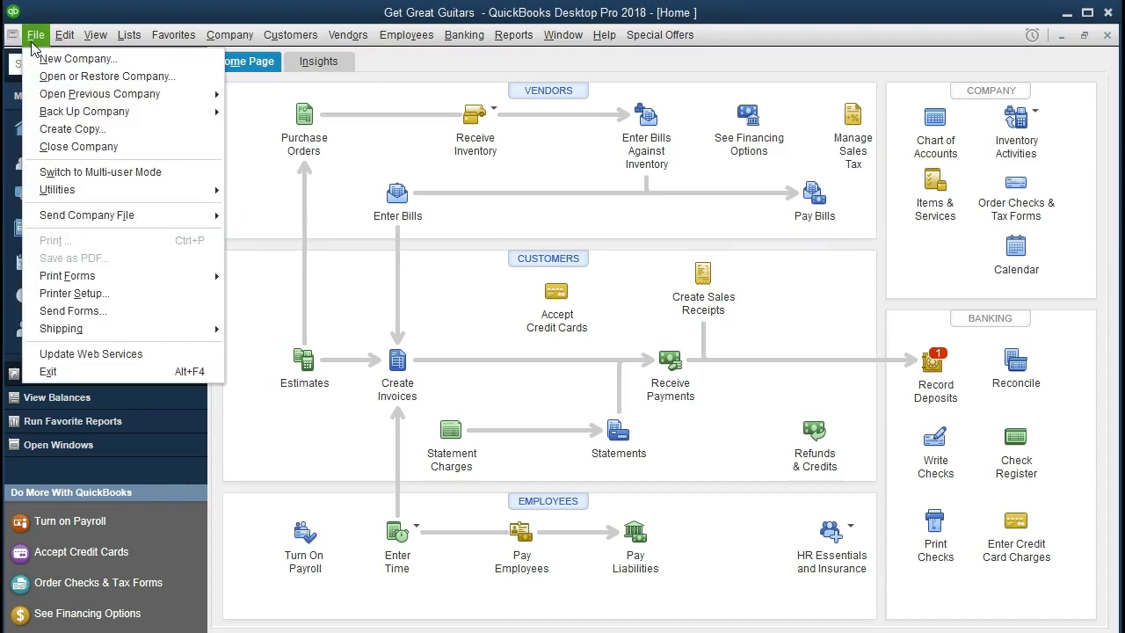
left_click(35, 39)
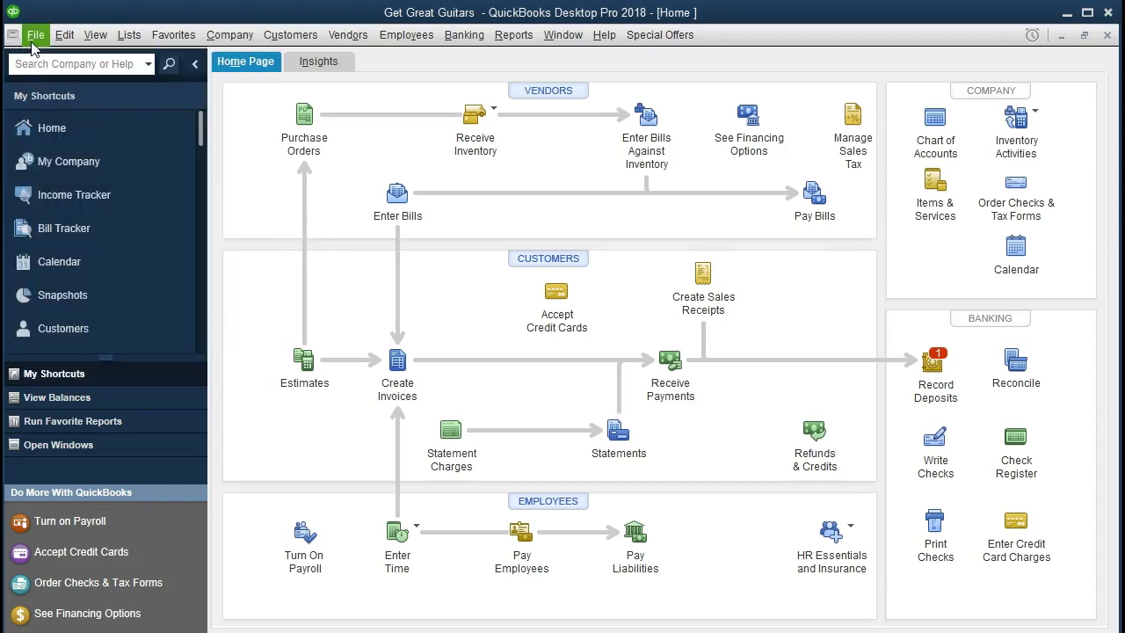
left_click(93, 43)
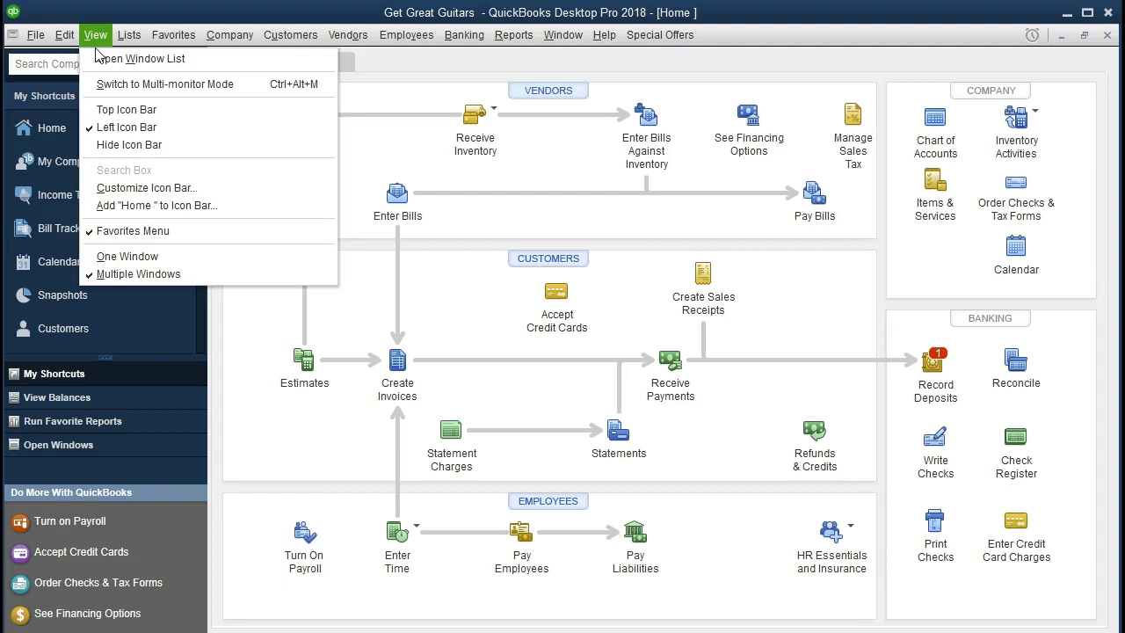
left_click(101, 58)
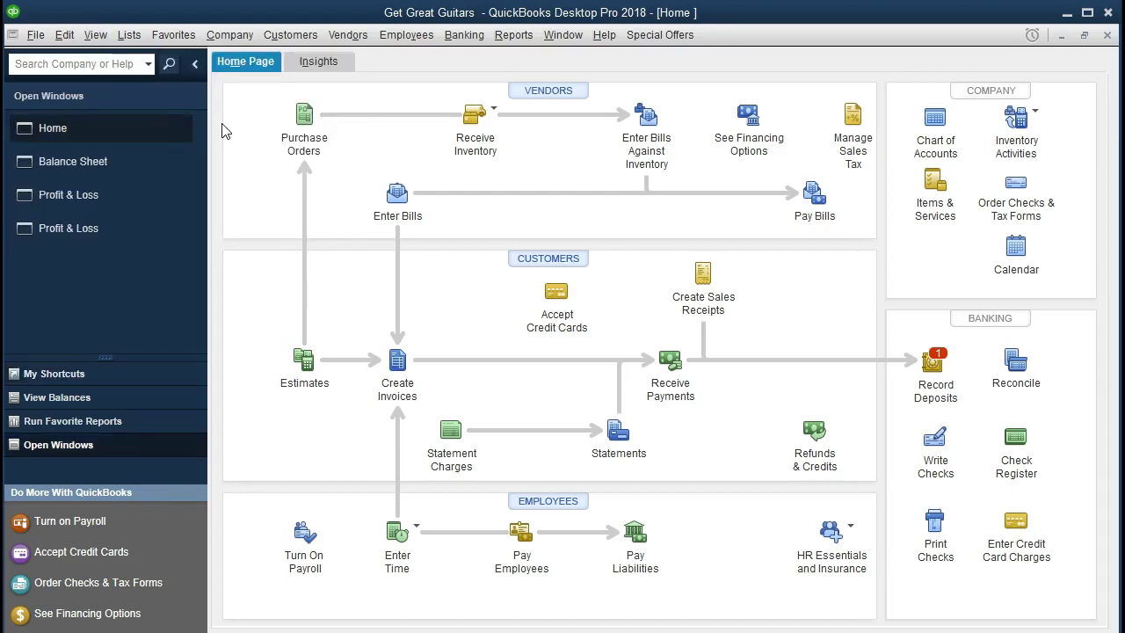
left_click(228, 37)
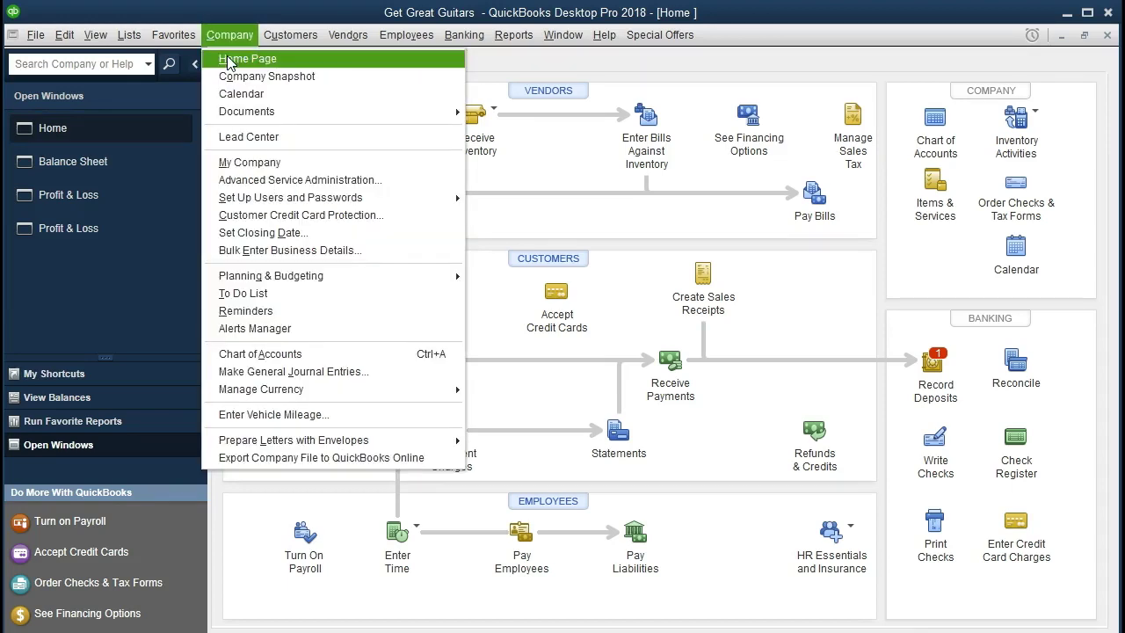
left_click(238, 58)
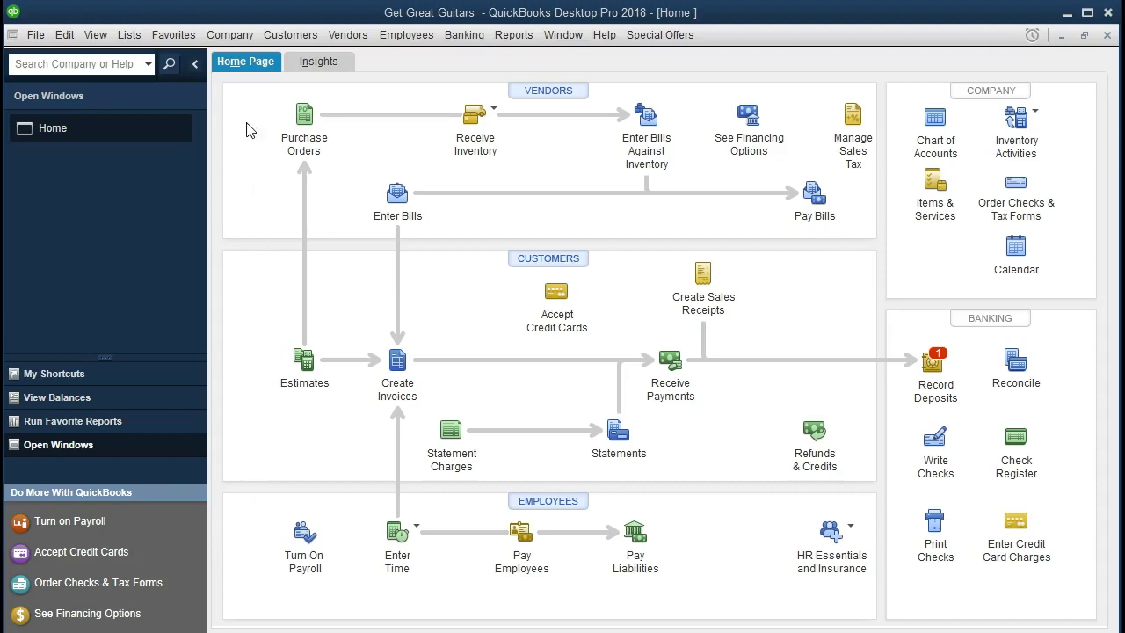
- Open the budget setup and create a new Balance Sheet budget for 2021
left_click(229, 38)
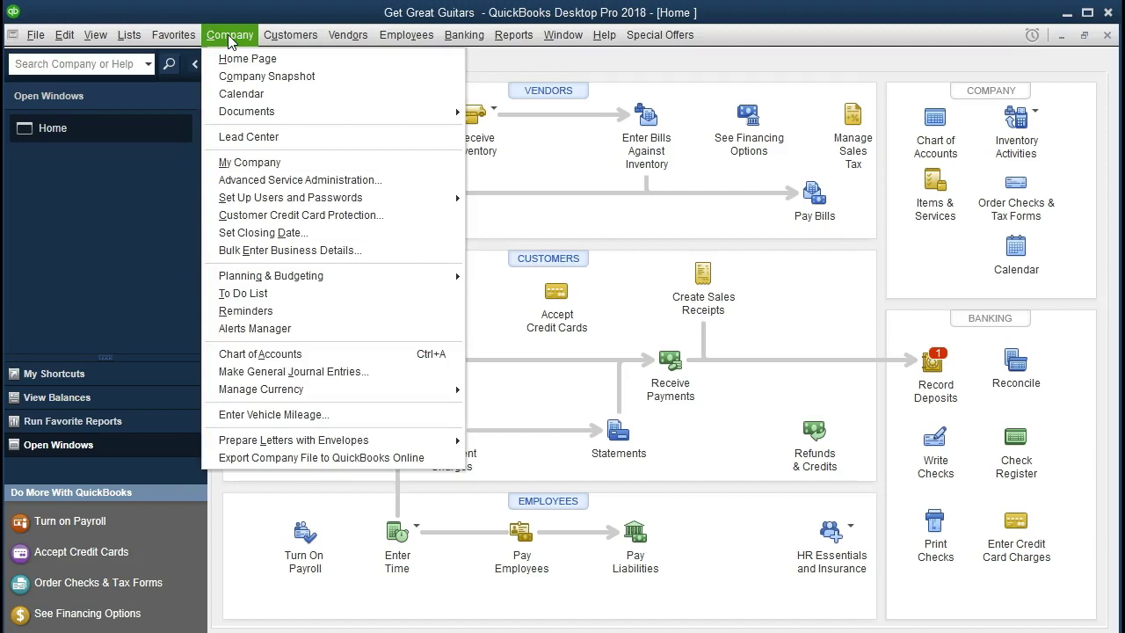
mouse_move(320, 272)
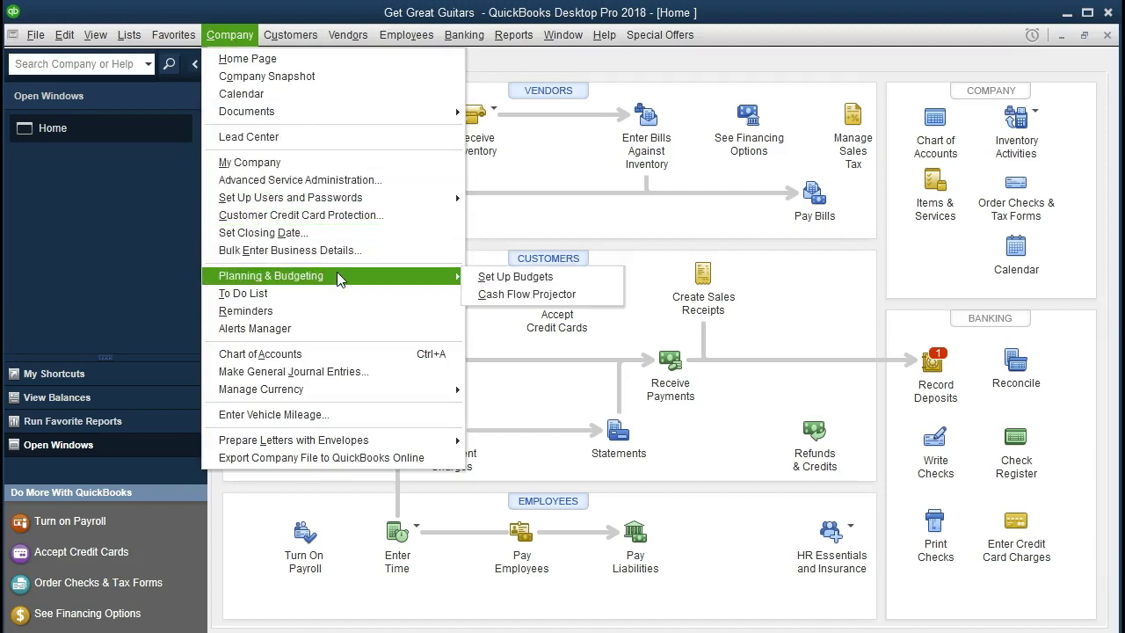
left_click(492, 277)
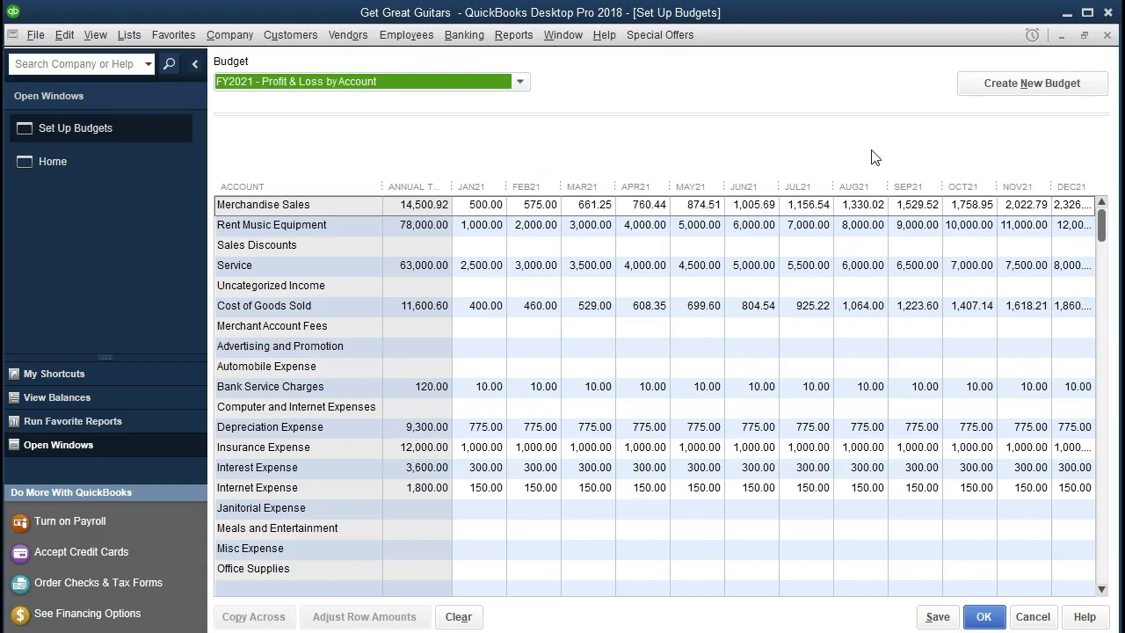
left_click(987, 94)
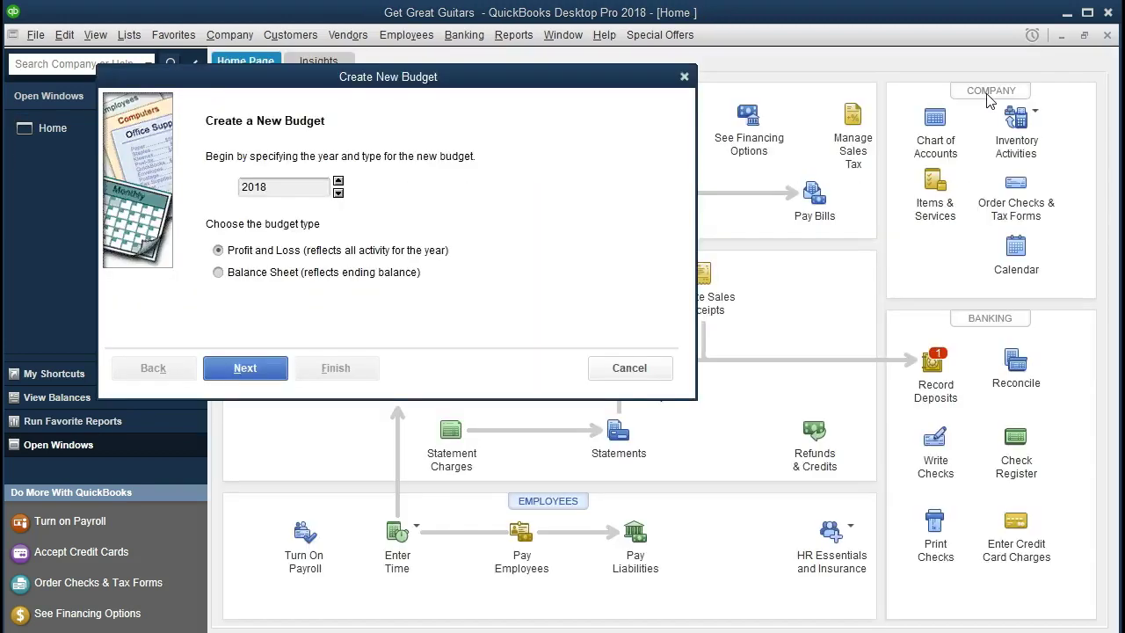
left_click(338, 182)
left_click(219, 274)
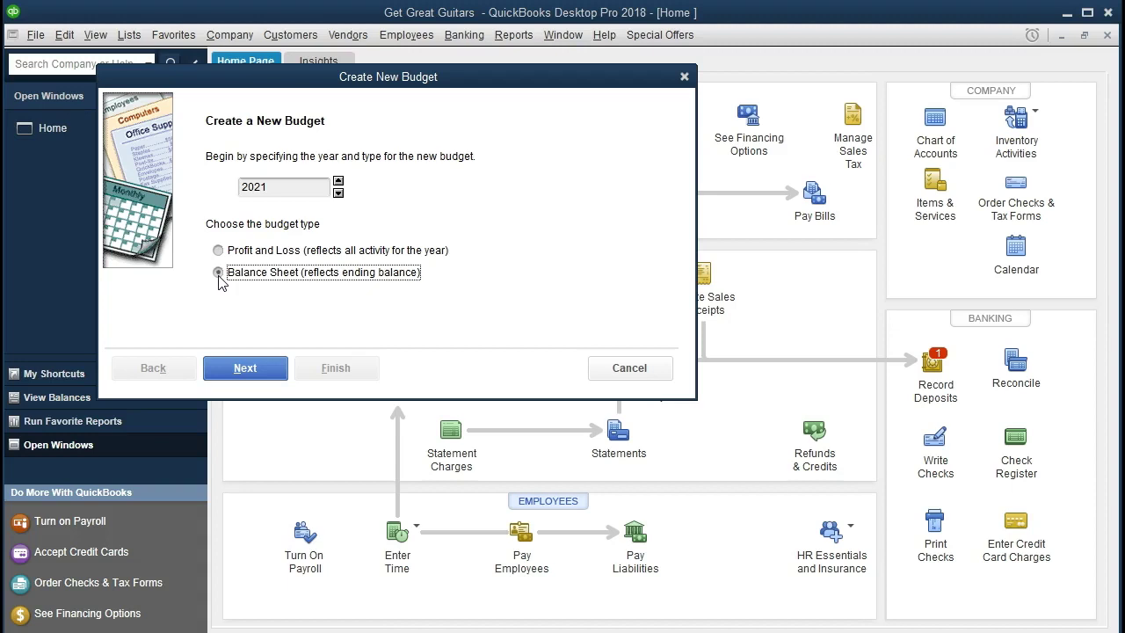
left_click(240, 371)
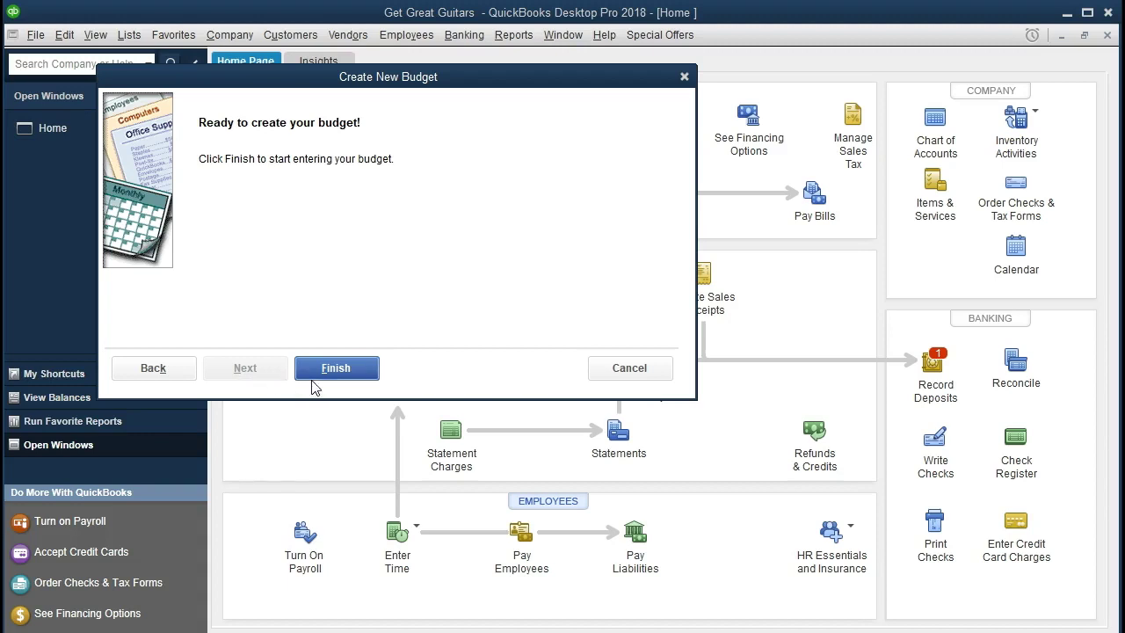
left_click(334, 369)
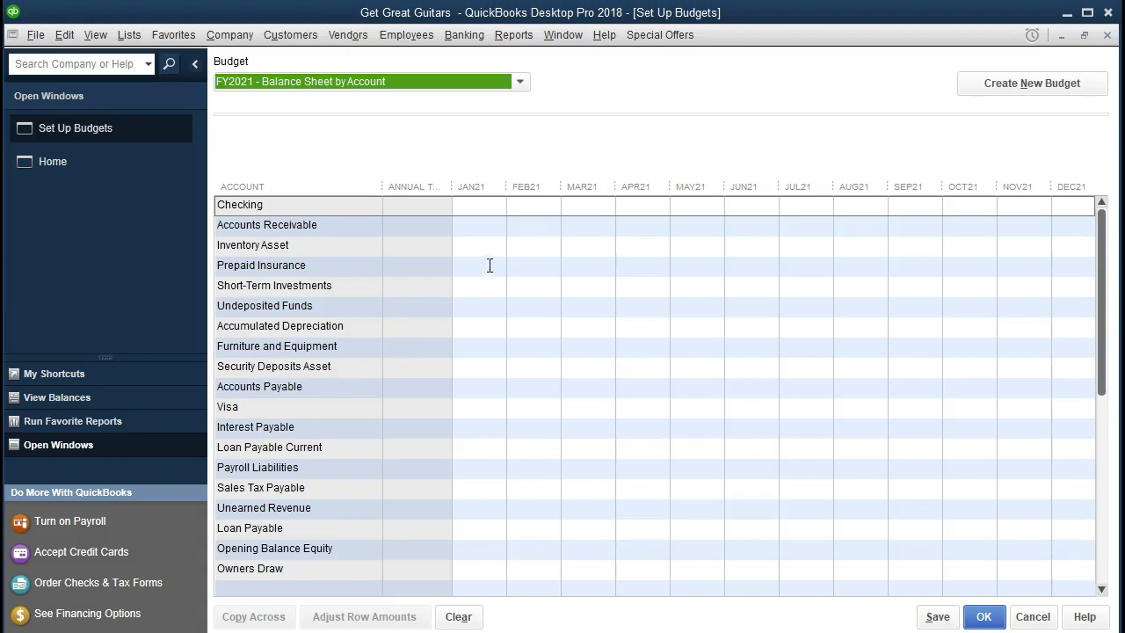
- Enter the MAR21 budget amounts: 97133 for Checking, 9949 for Accounts Receivable and 1712 for Inventory Asset
left_click(588, 211)
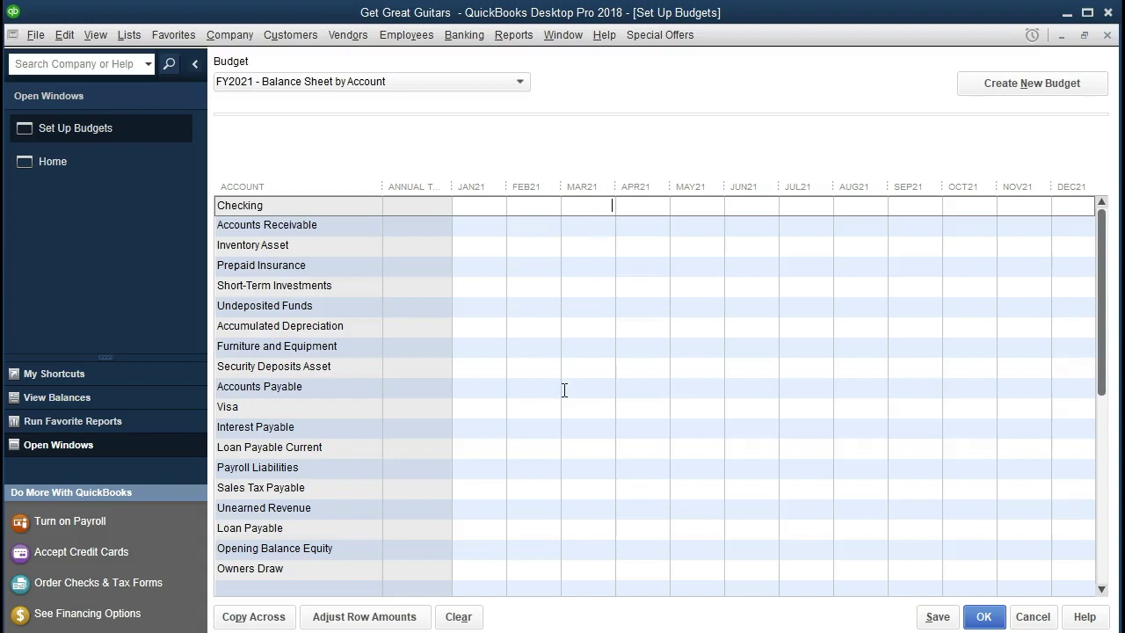
type("97133")
left_click(602, 226)
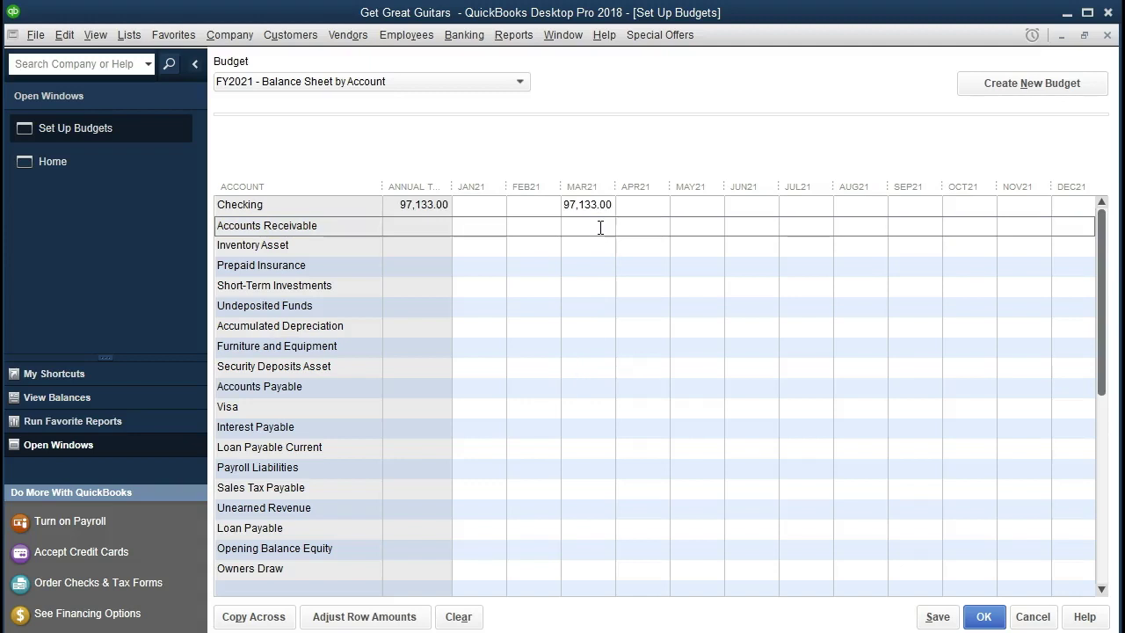
type("9949")
left_click(587, 247)
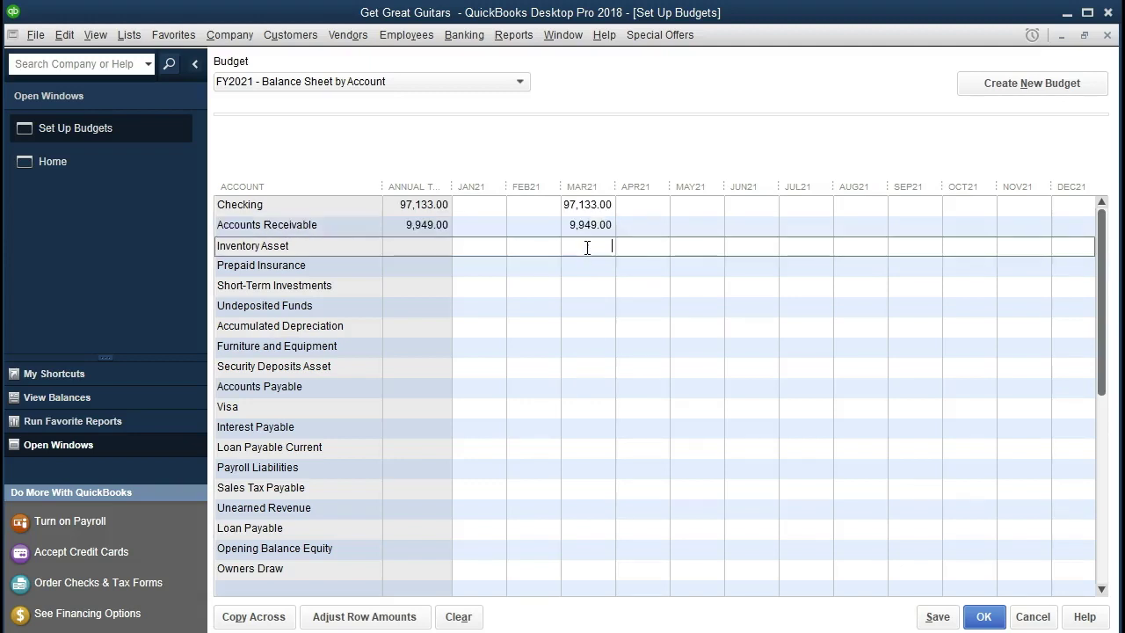
type("1712")
- Enter the MAR21 budget amounts: 10083 for Prepaid Insurance, 0 for Short-Term Investments and 4500 for Undeposited Funds
left_click(585, 272)
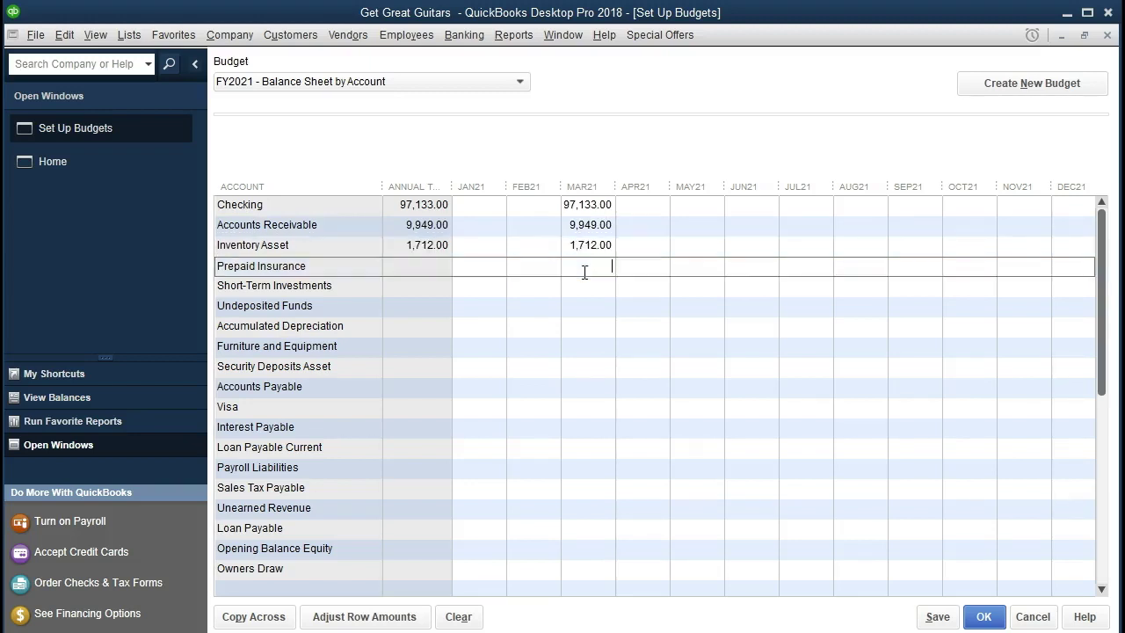
type("10083")
left_click(586, 283)
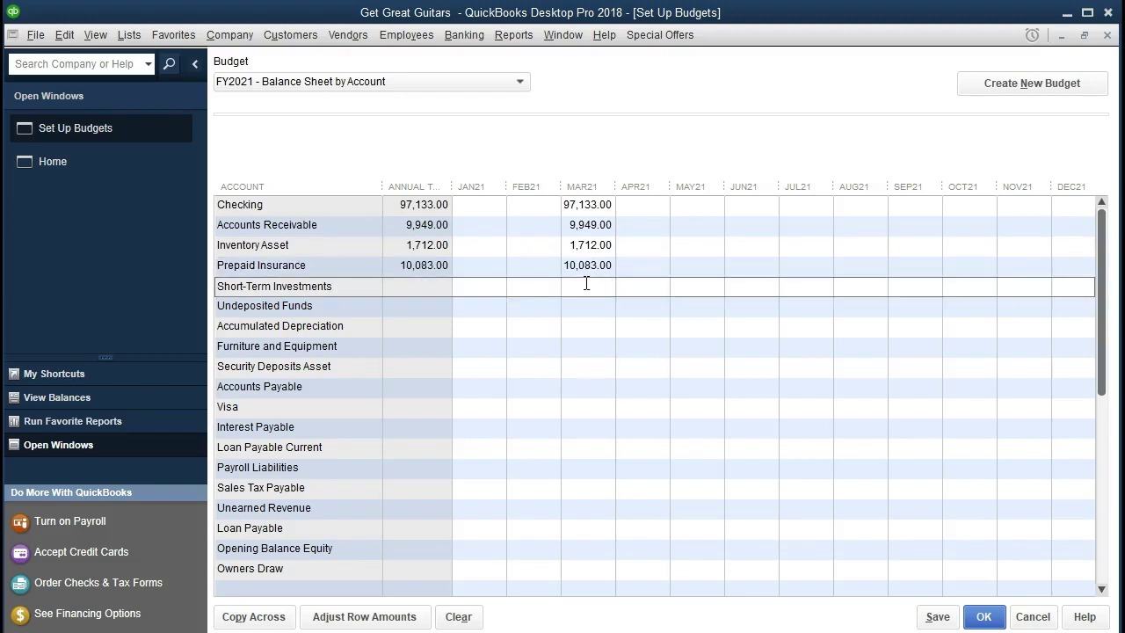
type("0")
left_click(583, 307)
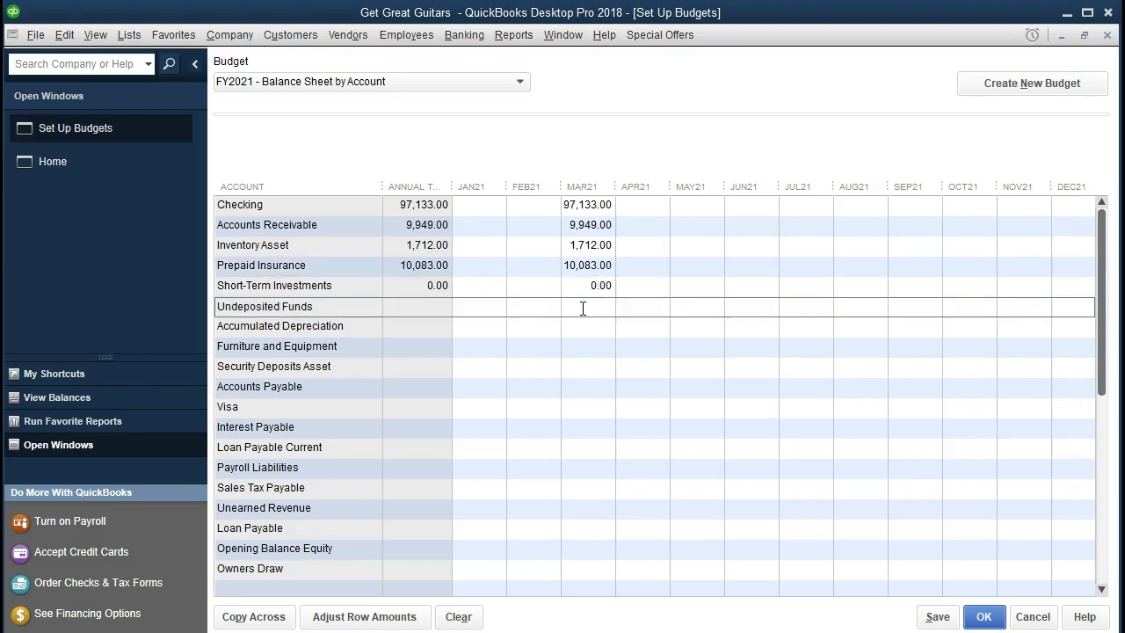
type("4500")
- Budget -775 for Accumulated Depreciation and 103000 for Furniture and Equipment in MAR21
left_click(589, 328)
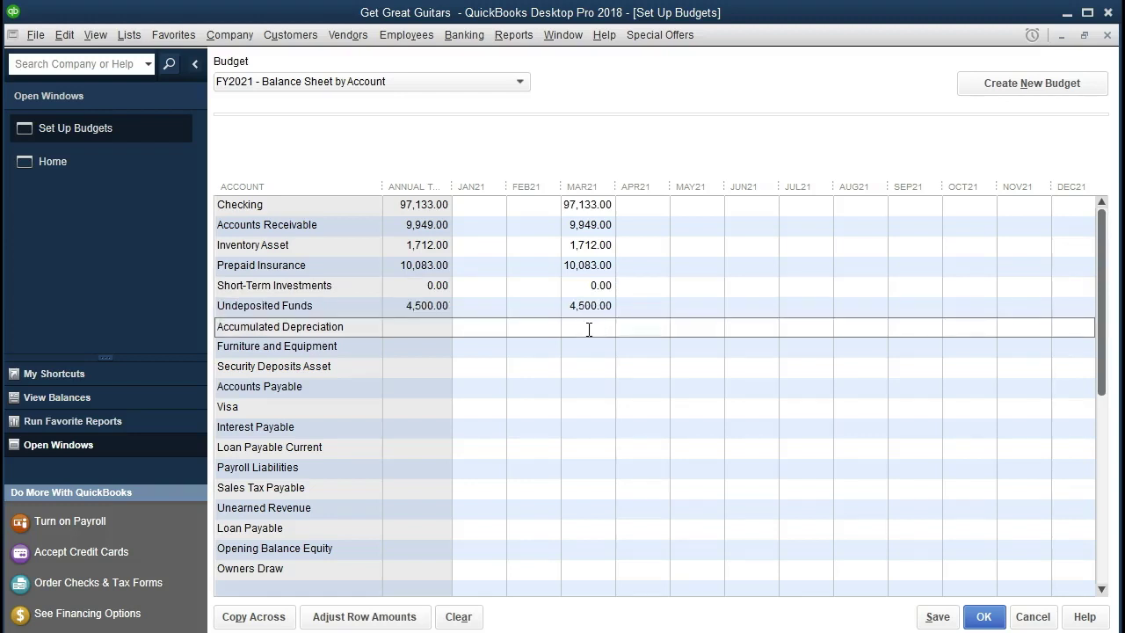
type("-775")
left_click(590, 350)
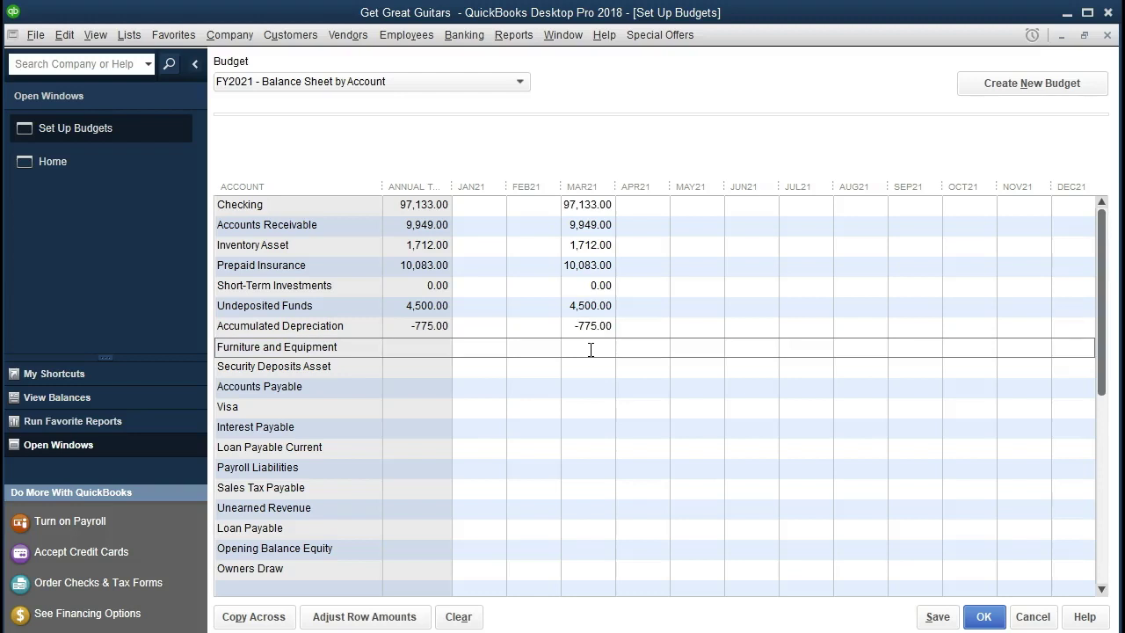
type("103000")
- Skip Security Deposits Asset and budget 1450 for Accounts Payable and 1000 for Visa in MAR21
left_click(596, 367)
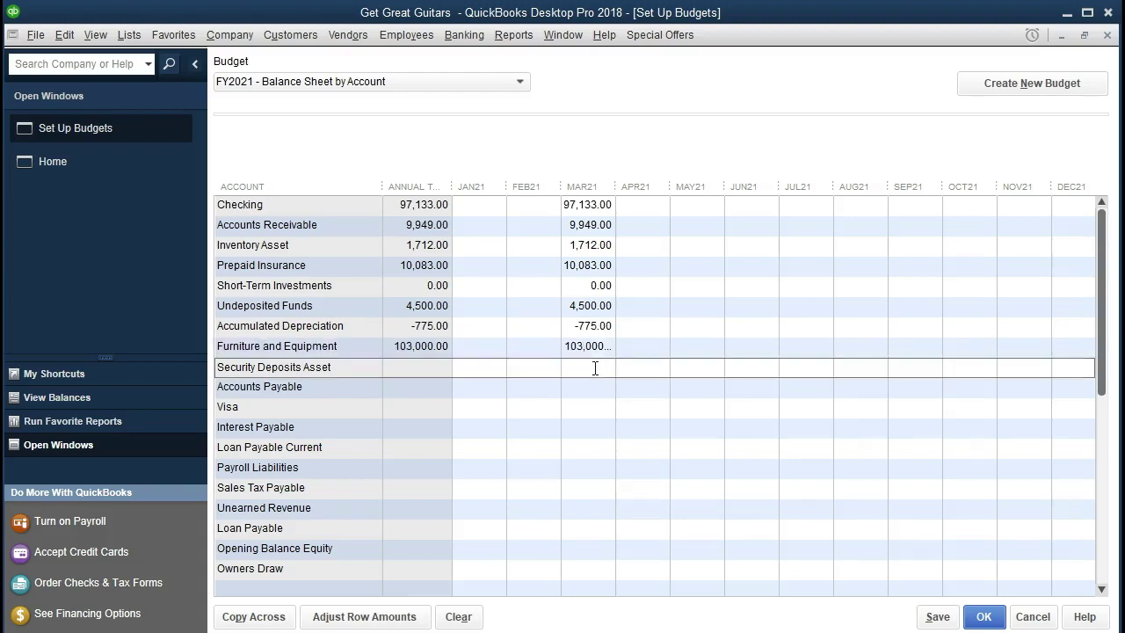
left_click(597, 387)
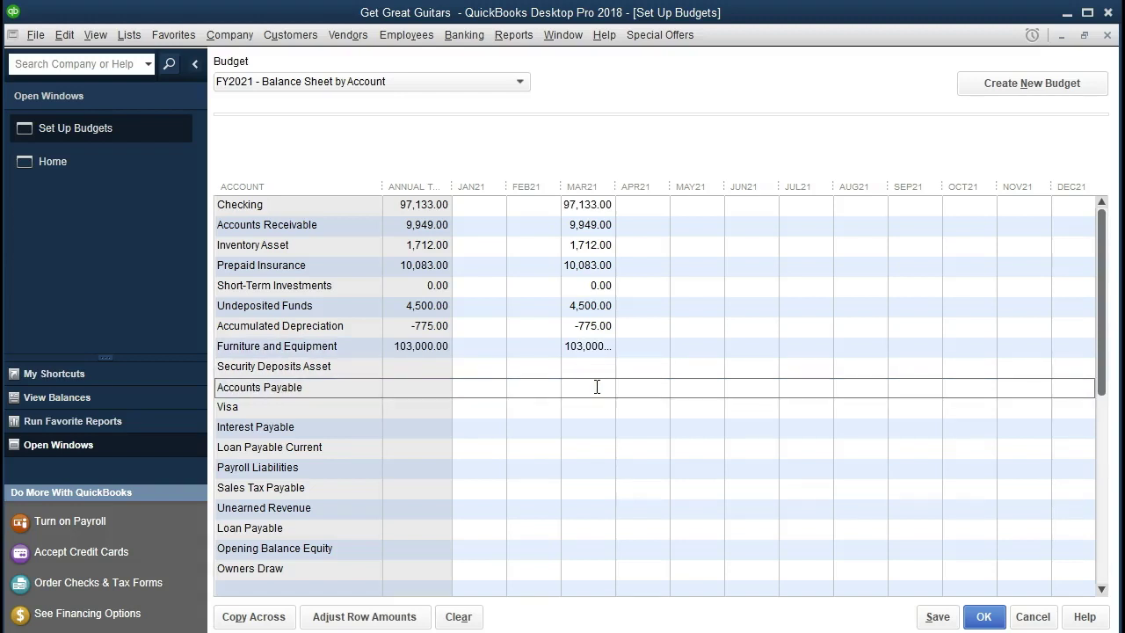
type("1450")
left_click(595, 410)
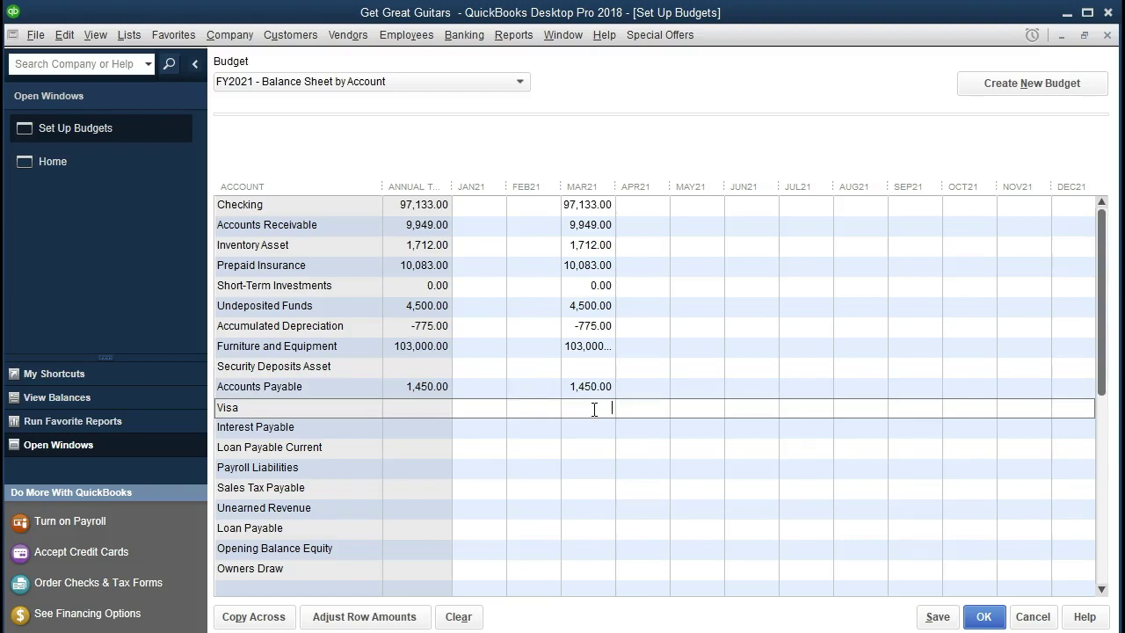
type("1000")
- Budget 1654 for Loan Payable Current and 100 for Sales Tax Payable in MAR21, leaving Interest Payable and Payroll Liabilities empty
left_click(595, 425)
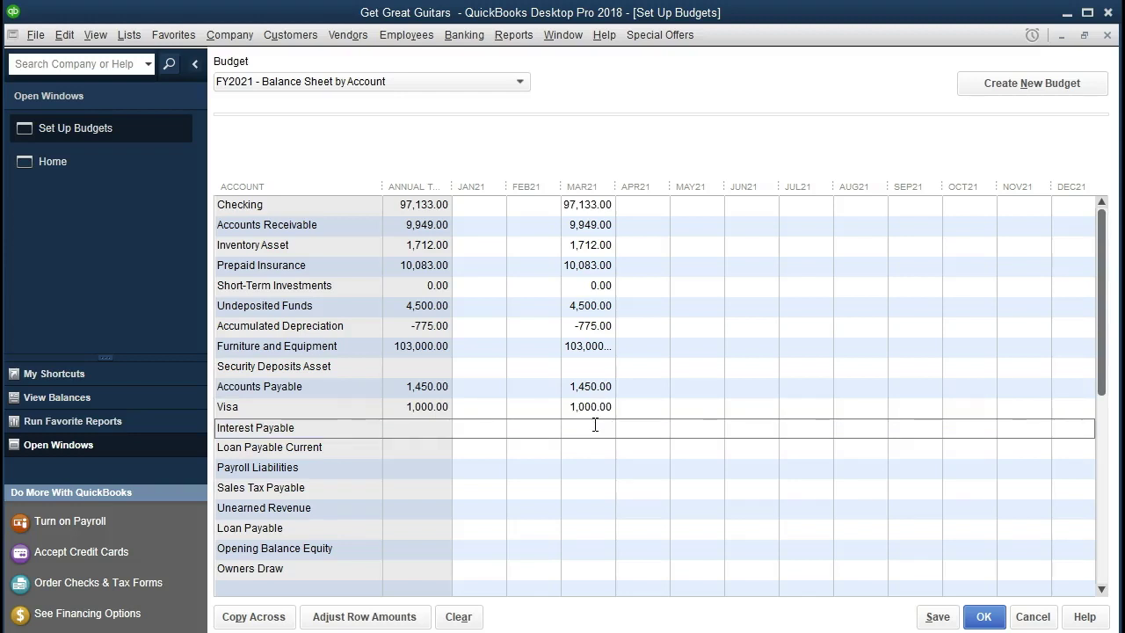
left_click(594, 447)
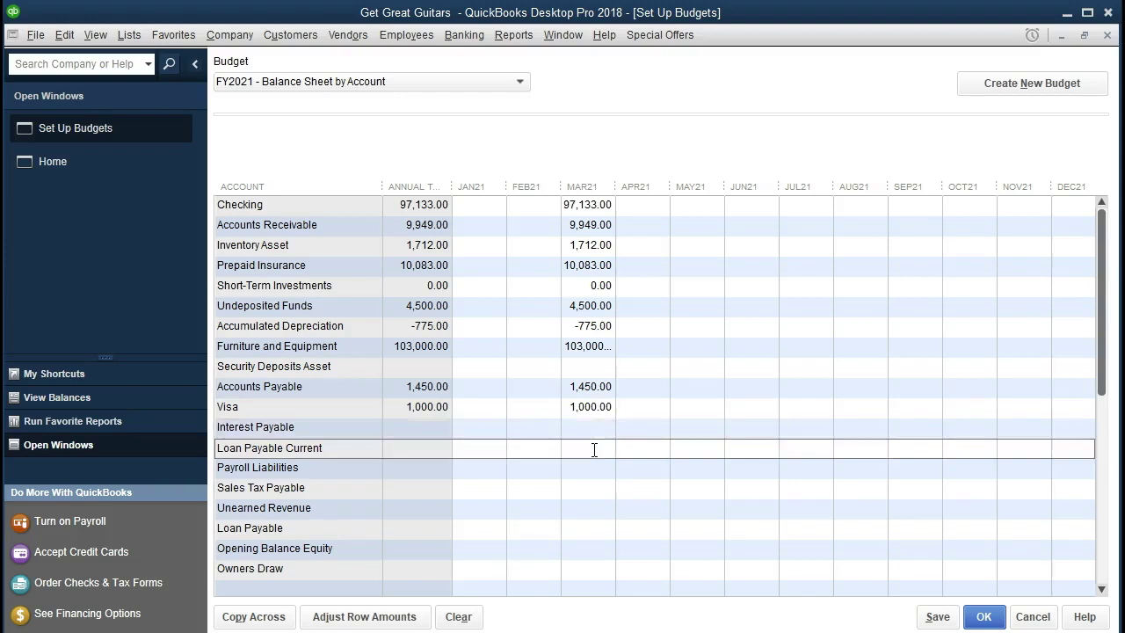
type("1654")
left_click(592, 472)
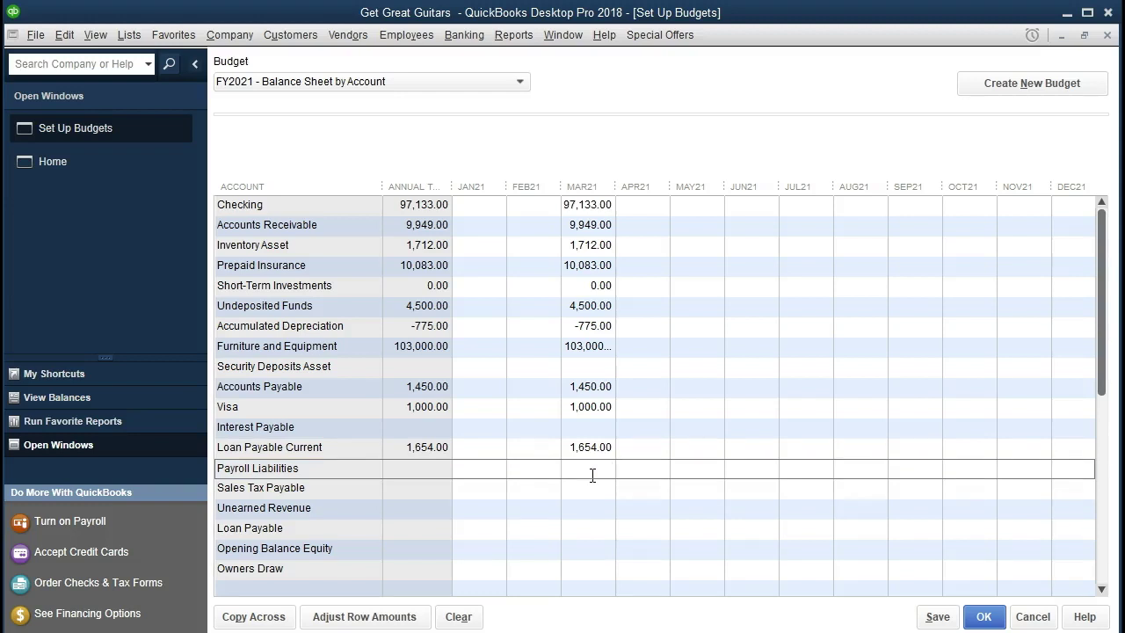
left_click(594, 489)
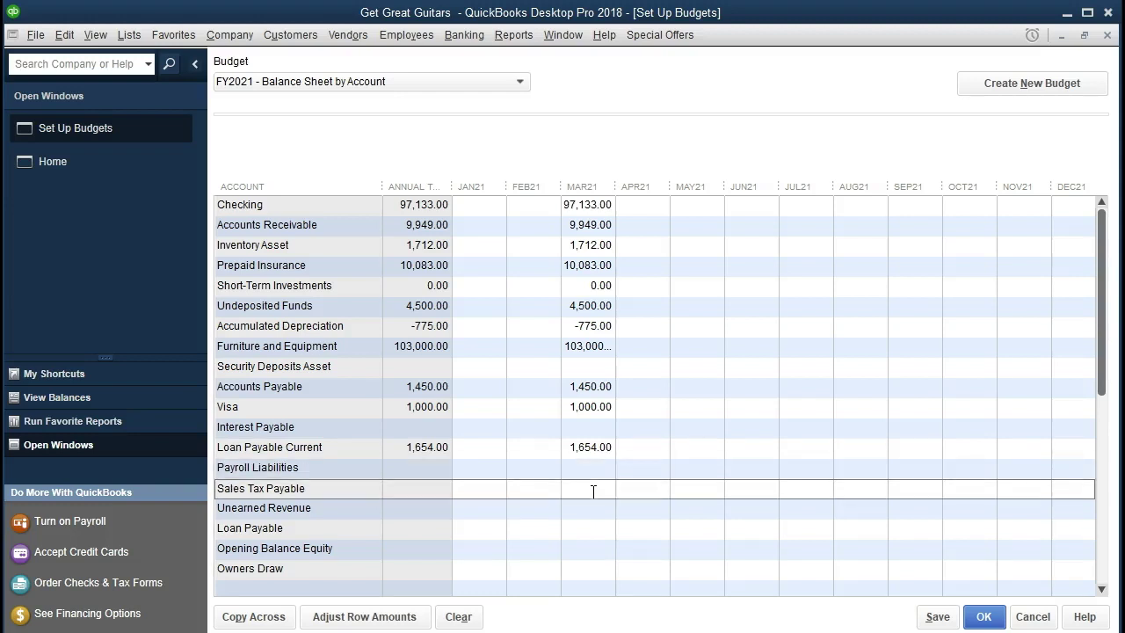
type("100")
- Enter the MAR21 budget amounts: 56769 for Unearned Revenue, 100 for Owners Draw and 146620 for Owners Equity
left_click(595, 511)
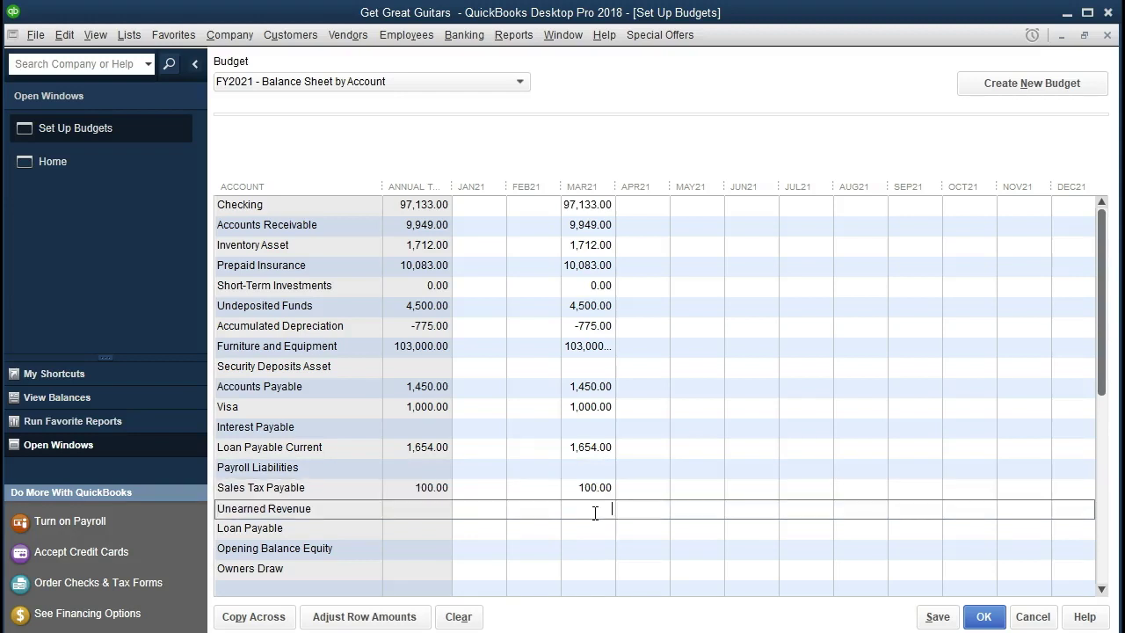
type("56769")
left_click(596, 569)
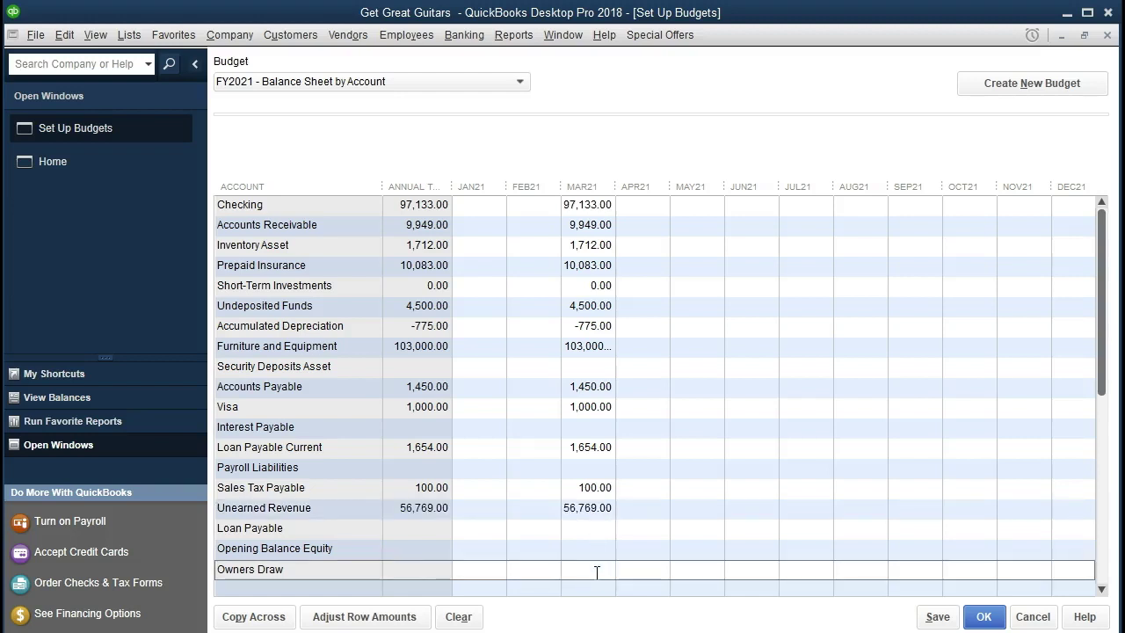
type("100")
scroll(595, 525, "down", 1)
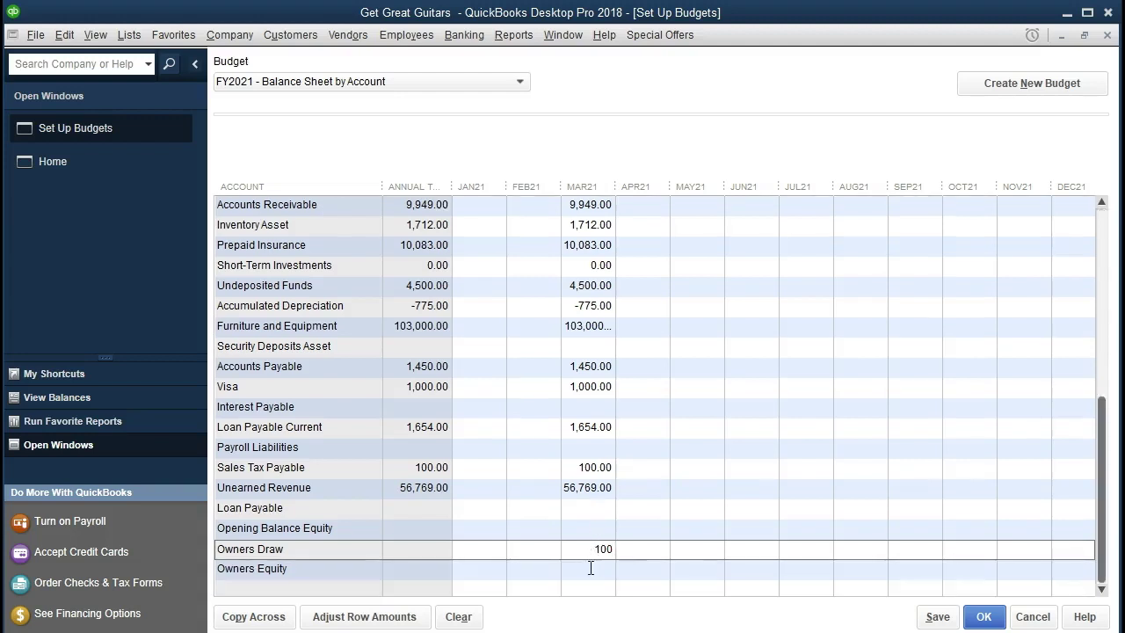
left_click(591, 569)
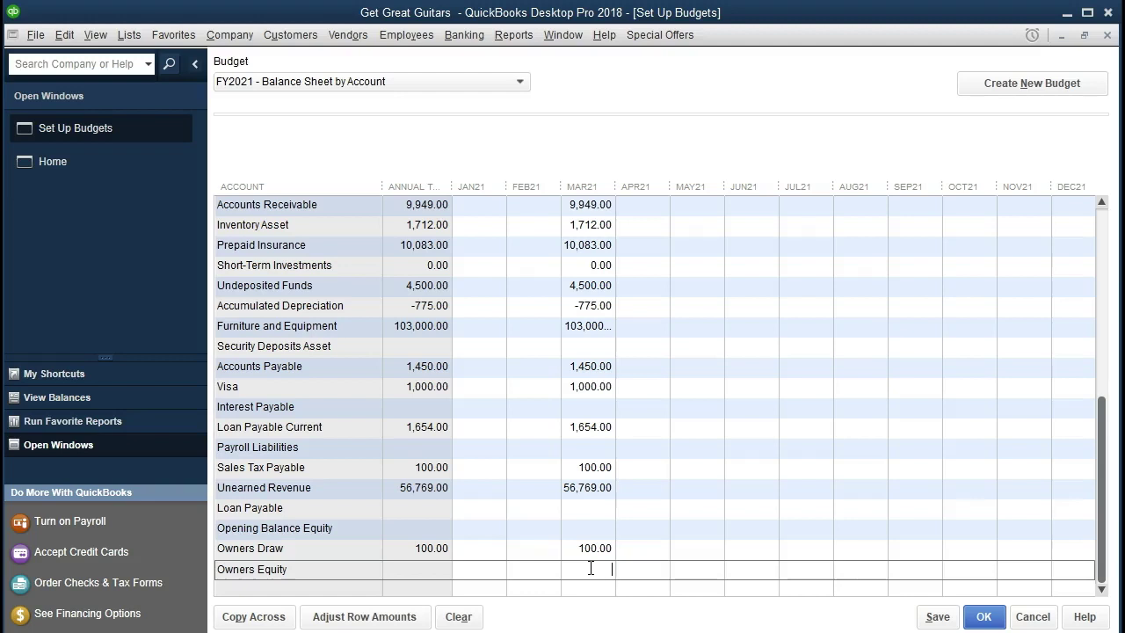
type("146620")
key("Up")
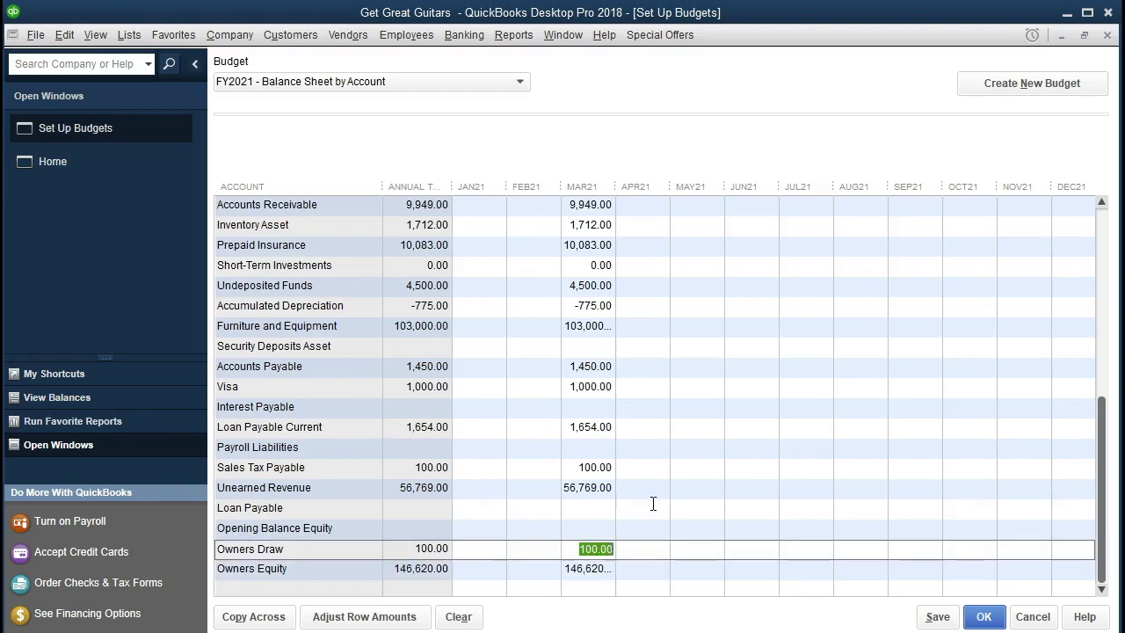
- Widen the MAR21 column of the budget grid until its six-digit amounts fit in full
scroll(691, 480, "up", 1)
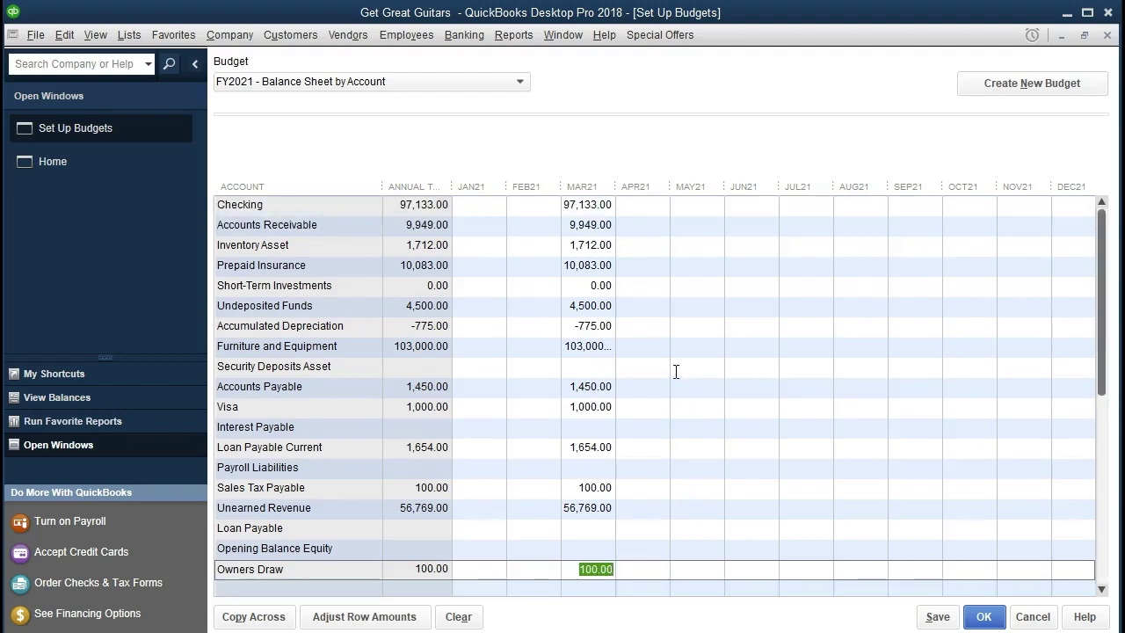
double_click(582, 207)
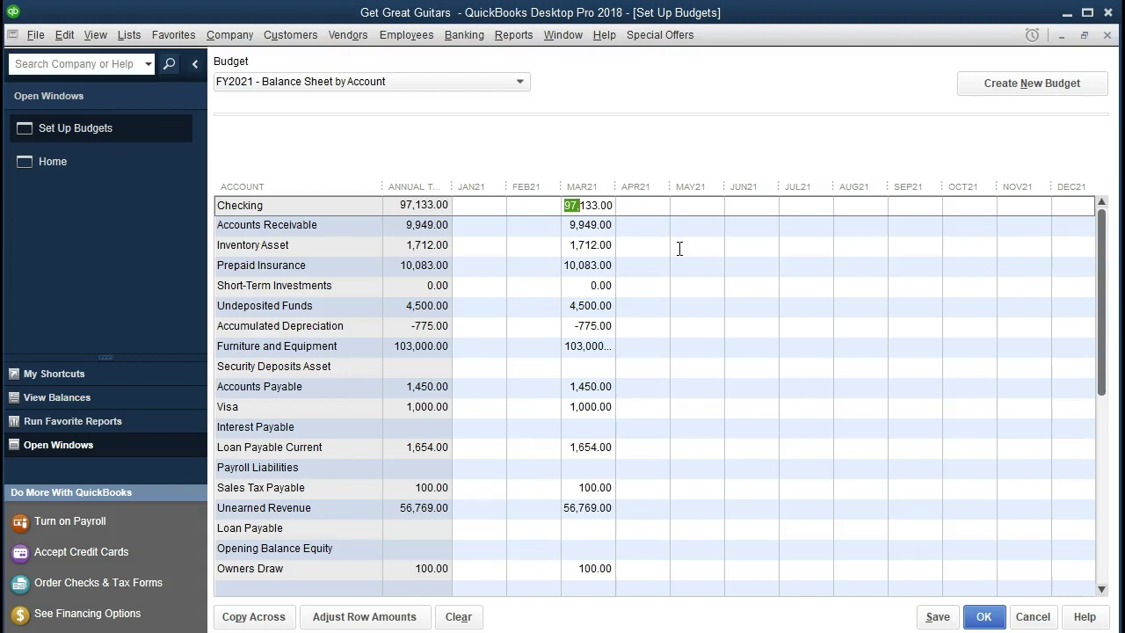
left_click(608, 206)
scroll(658, 264, "down", 1)
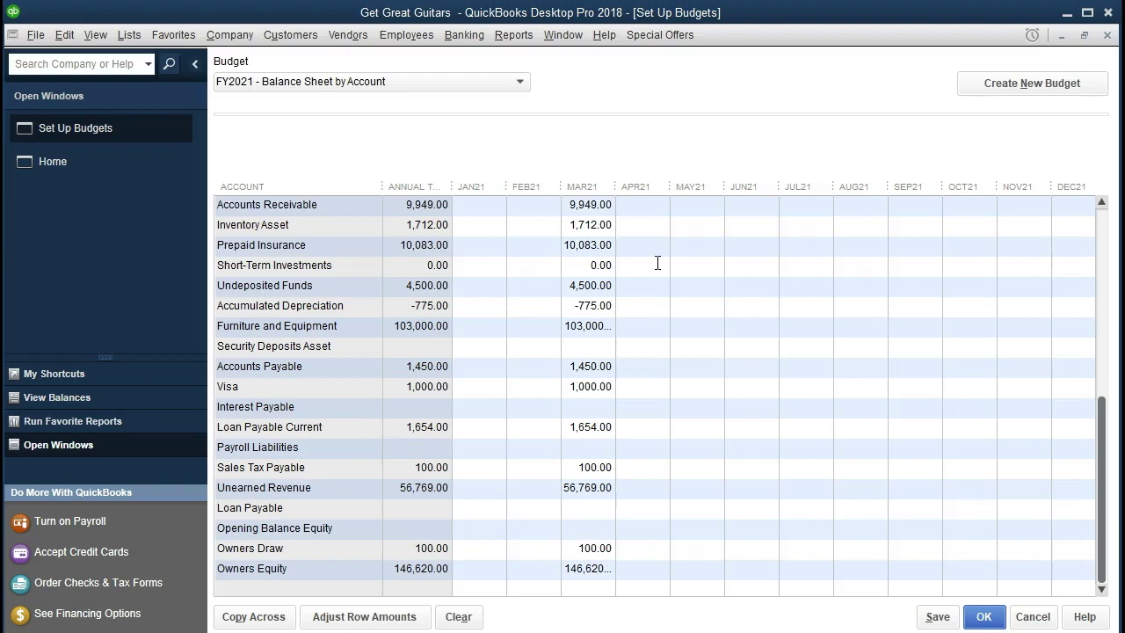
left_click_drag(615, 186, 639, 188)
scroll(696, 346, "up", 1)
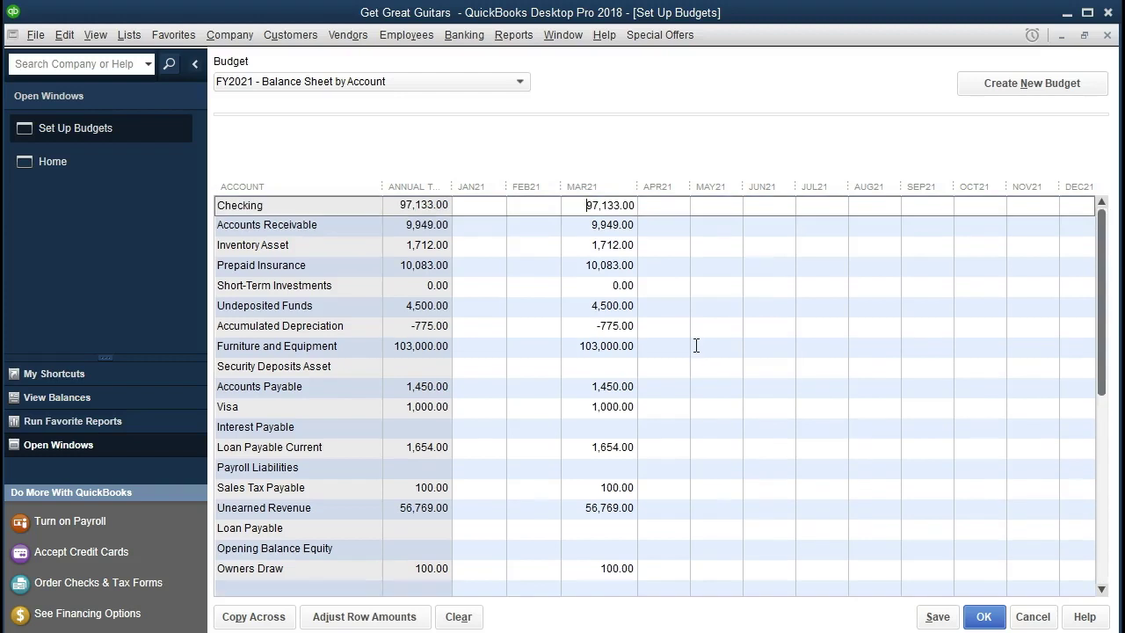
- Save the FY2021 Balance Sheet by Account budget and close the budget setup
scroll(697, 345, "down", 1)
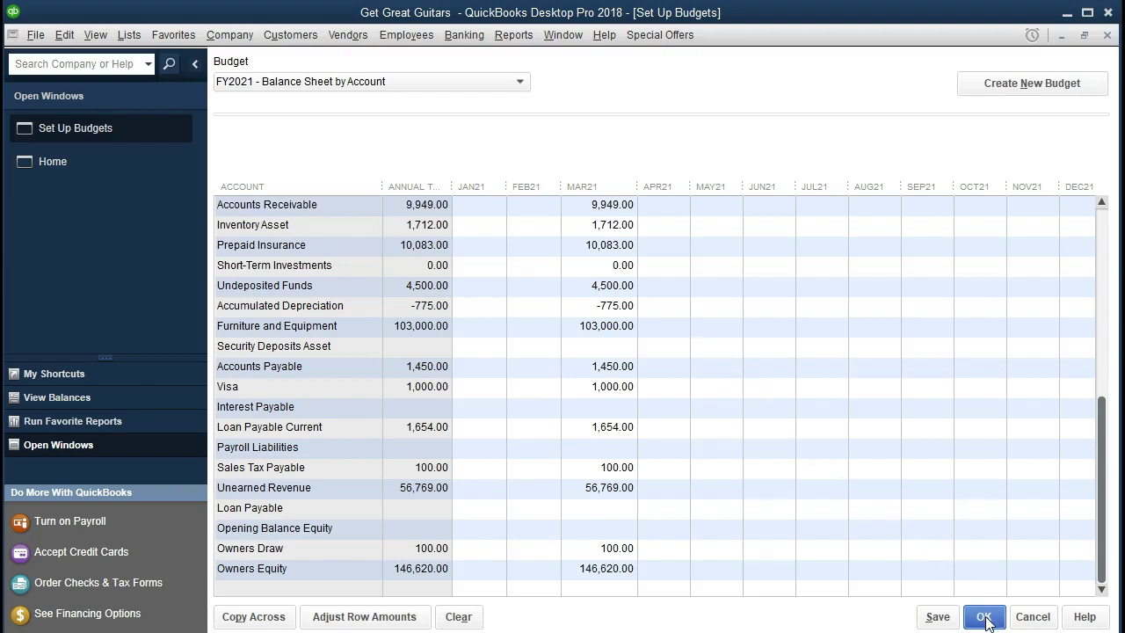
left_click(937, 617)
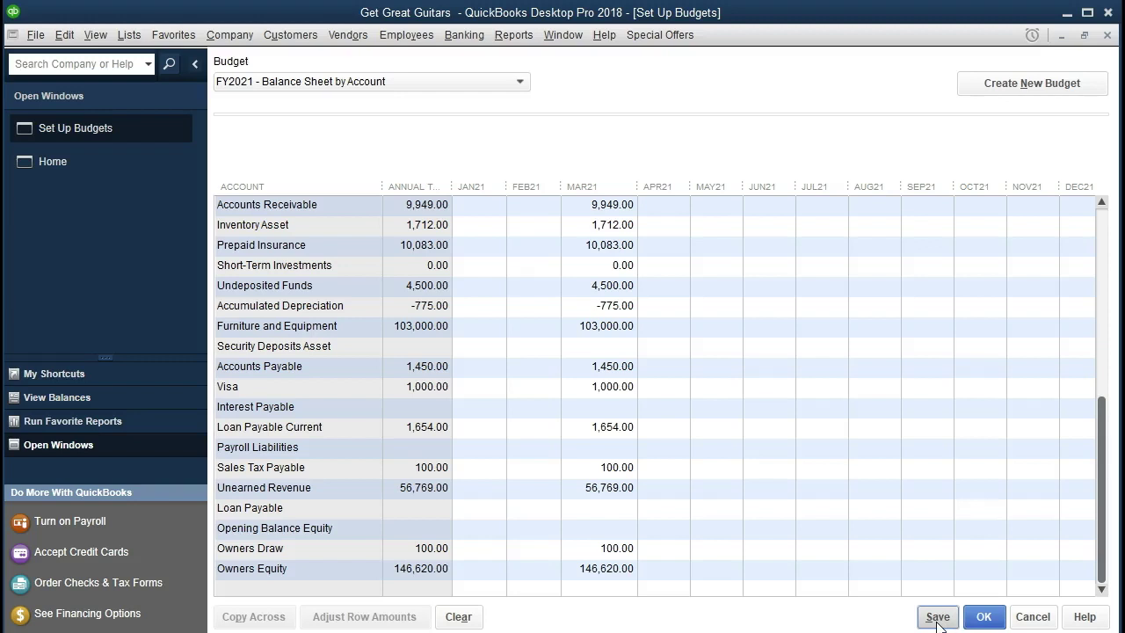
left_click(997, 624)
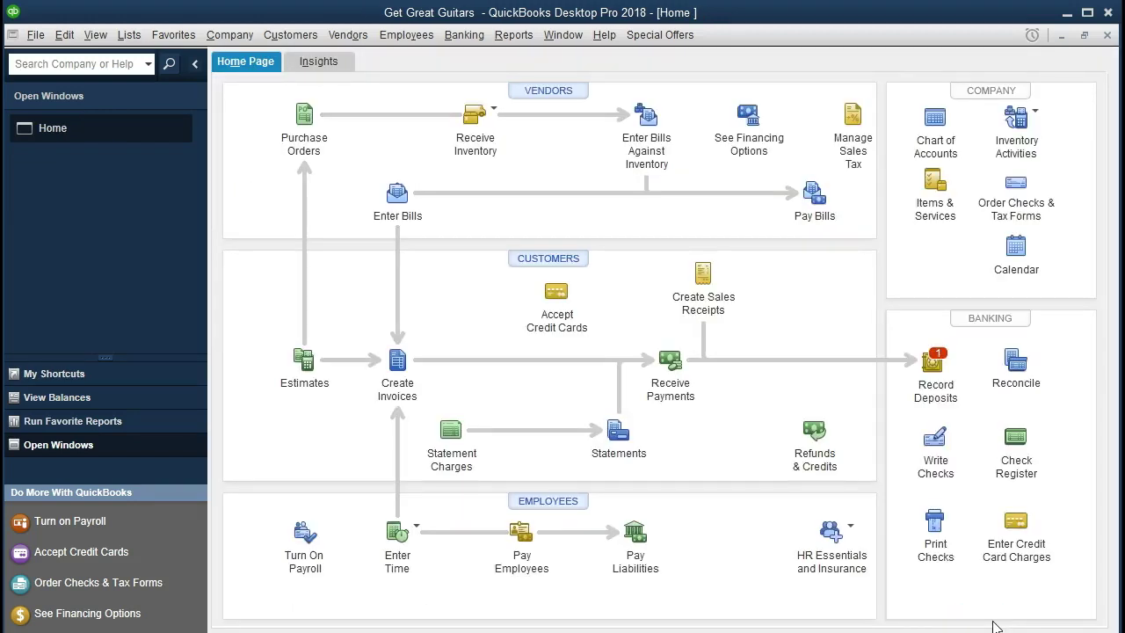
- Generate a Budget Overview report from the FY2021 - Balance Sheet by Account budget
left_click(513, 35)
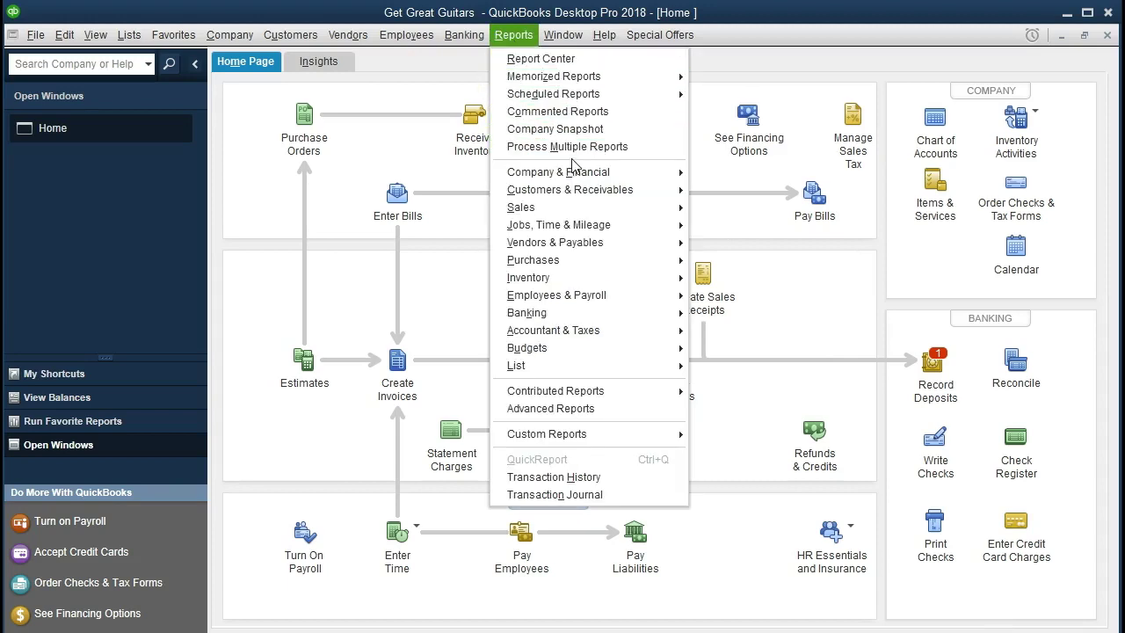
mouse_move(577, 174)
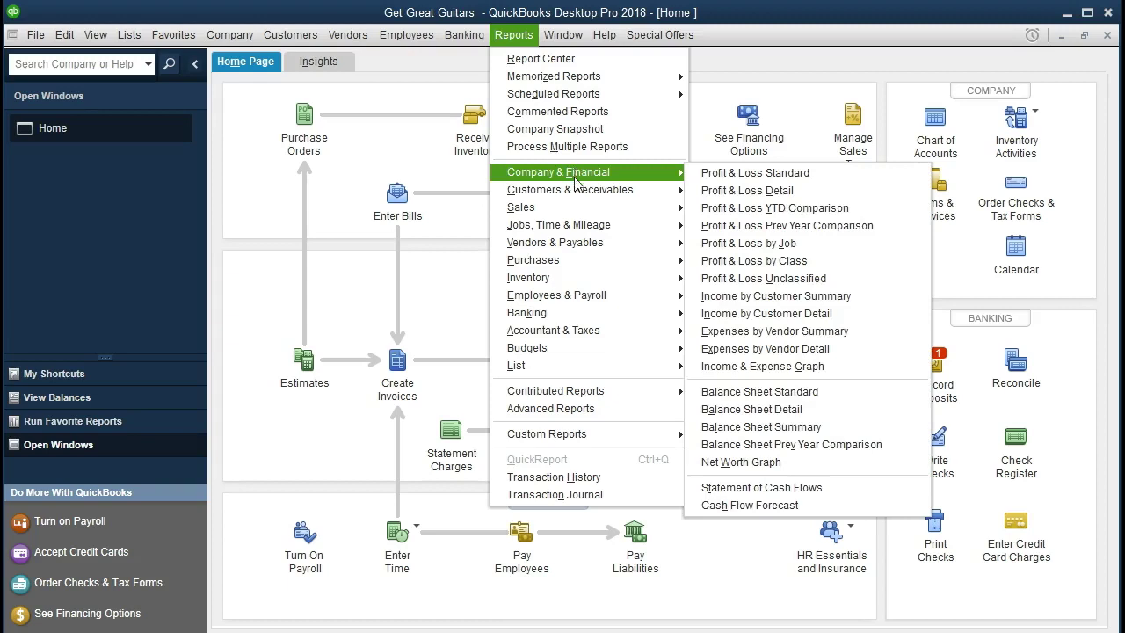
mouse_move(579, 204)
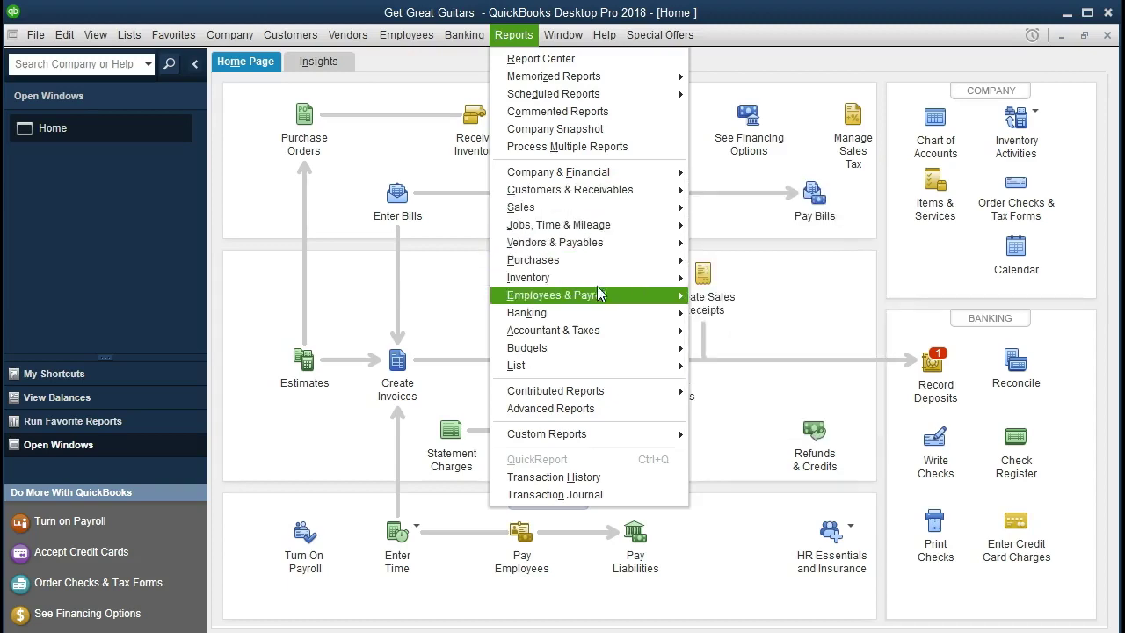
mouse_move(598, 347)
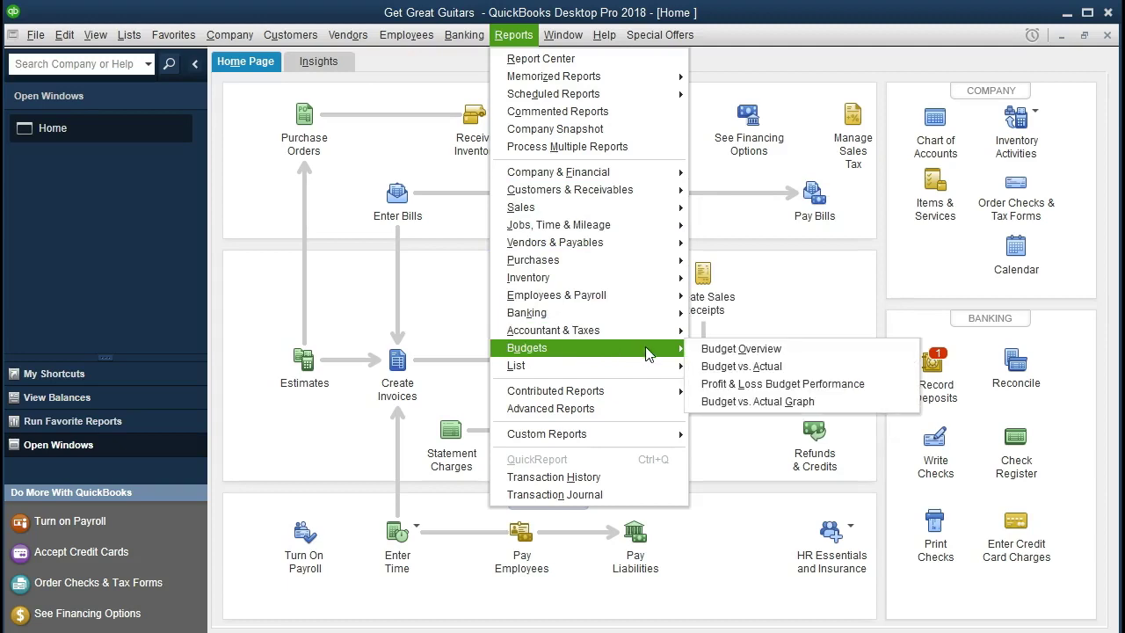
left_click(802, 354)
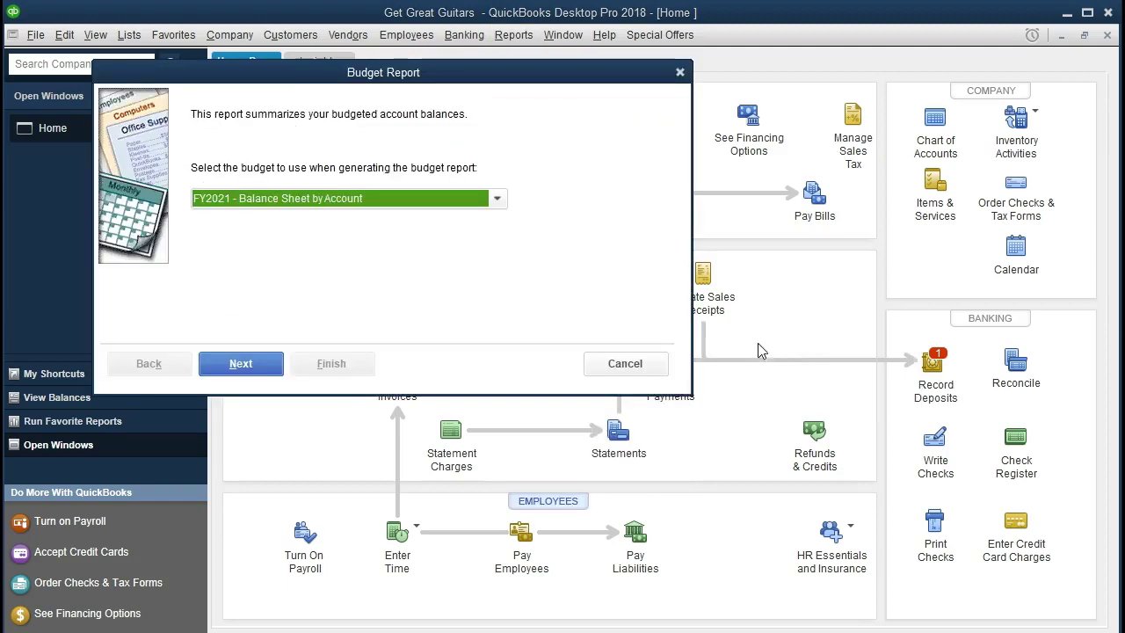
left_click(498, 201)
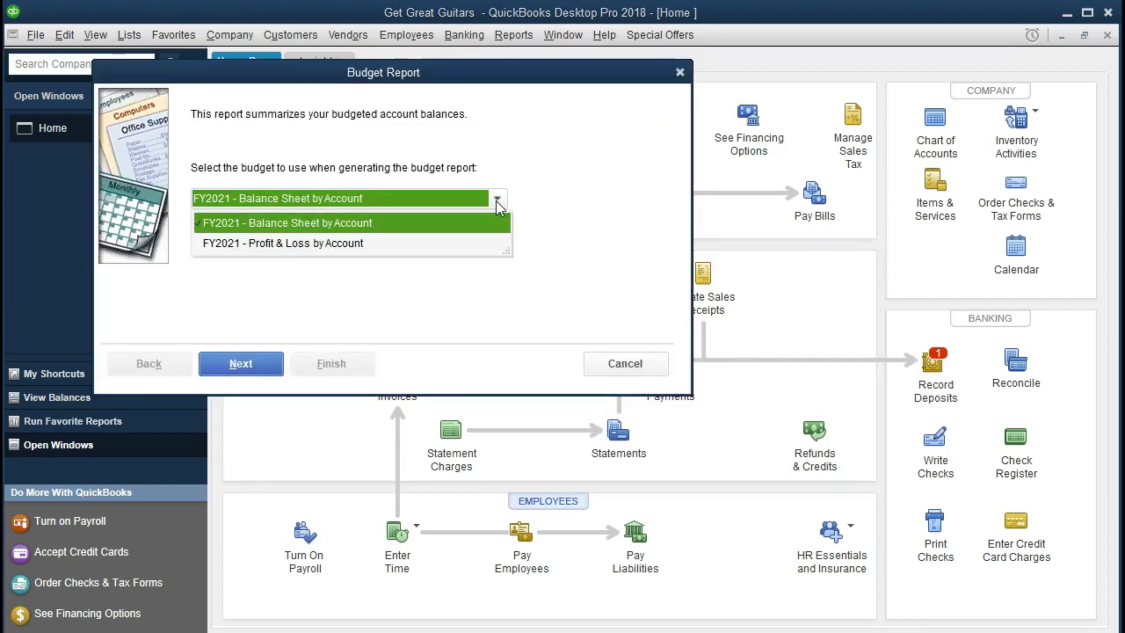
left_click(498, 206)
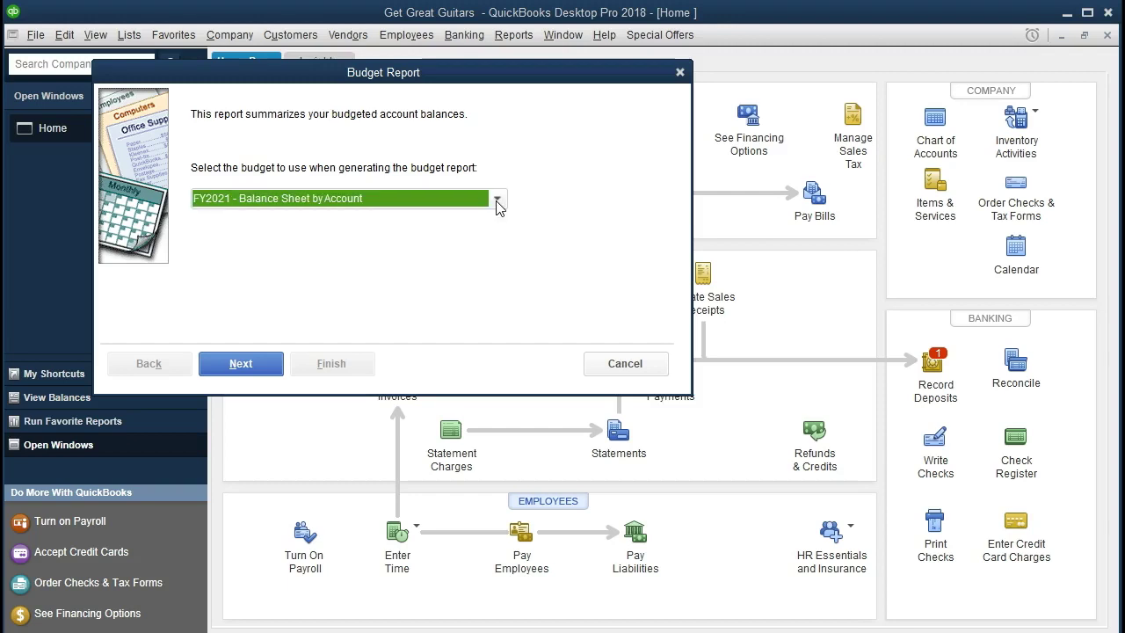
left_click(247, 368)
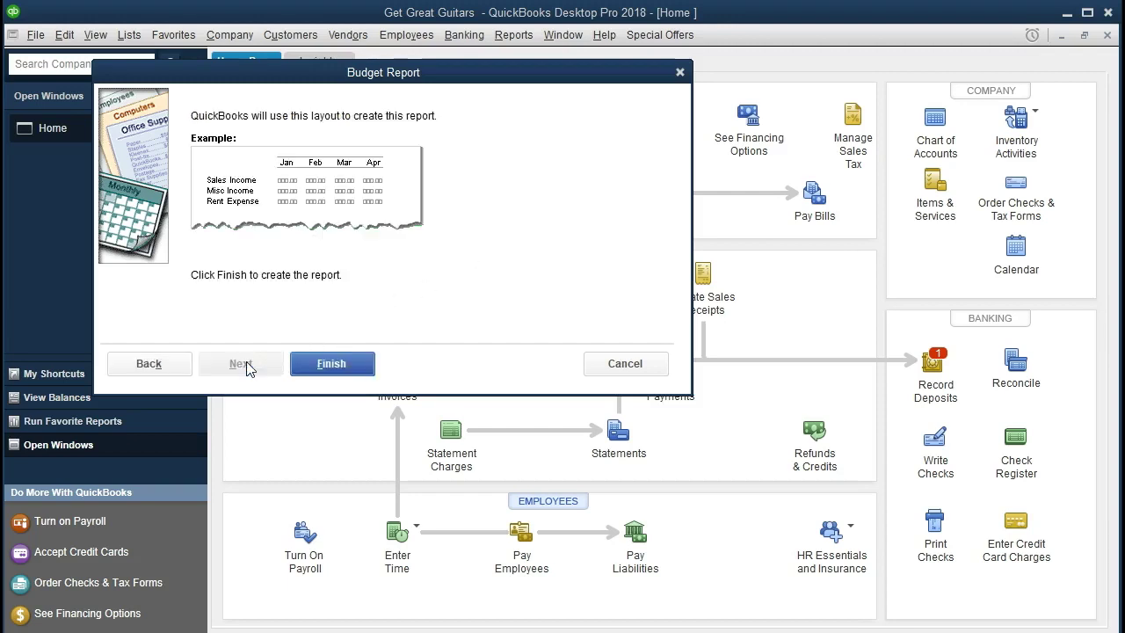
left_click(320, 366)
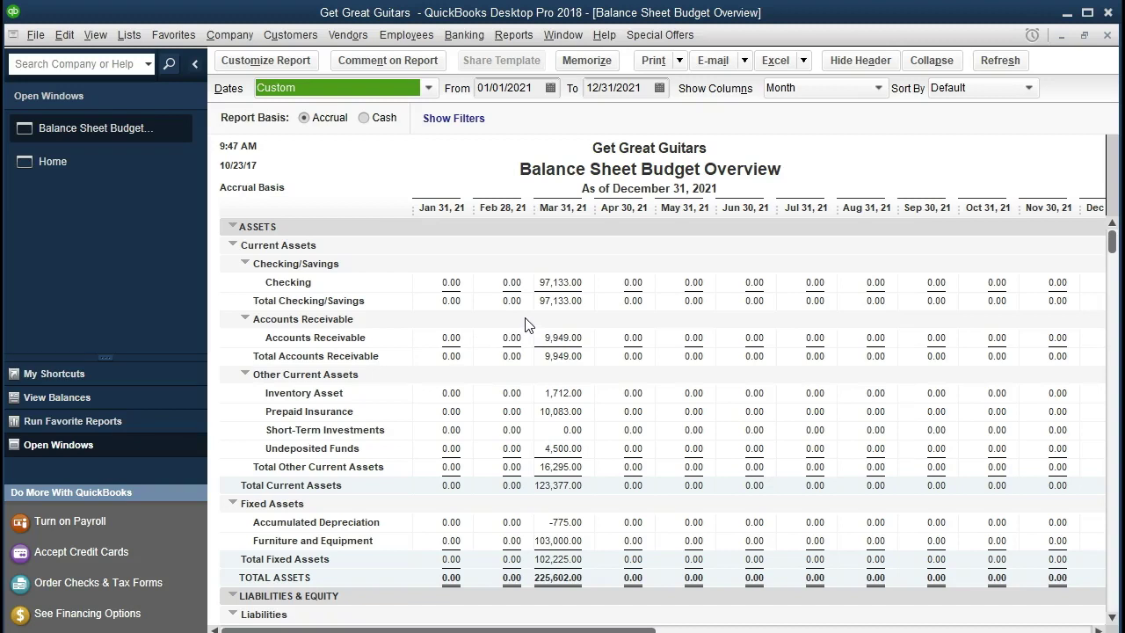
- Set the report's date range from 01/01/2021 to 03/31/2021
key("Tab")
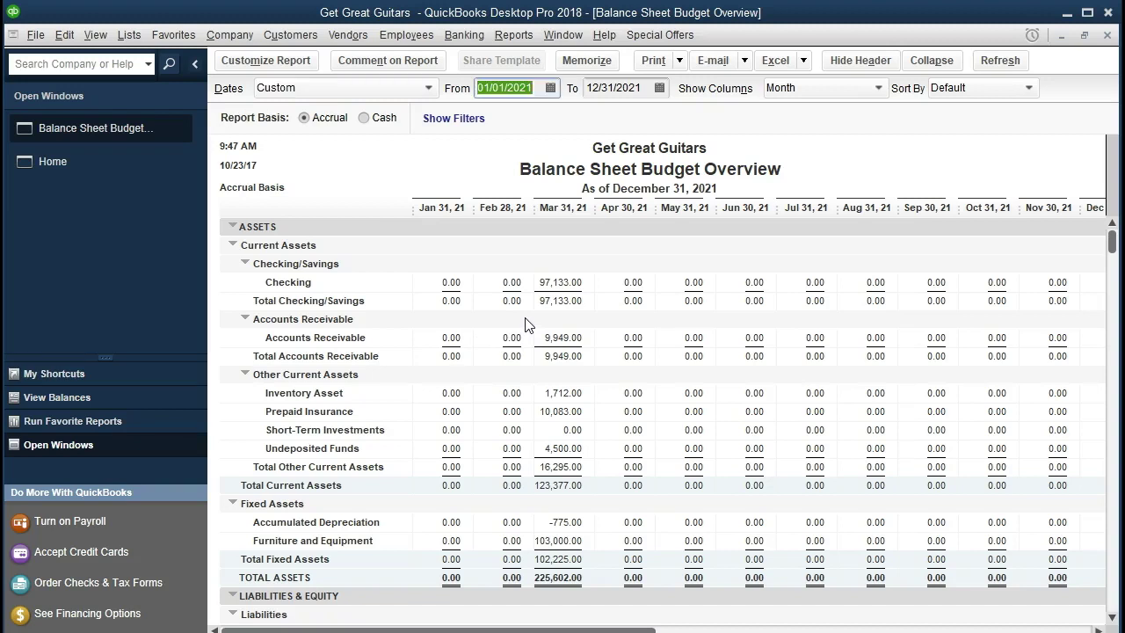
type("010131")
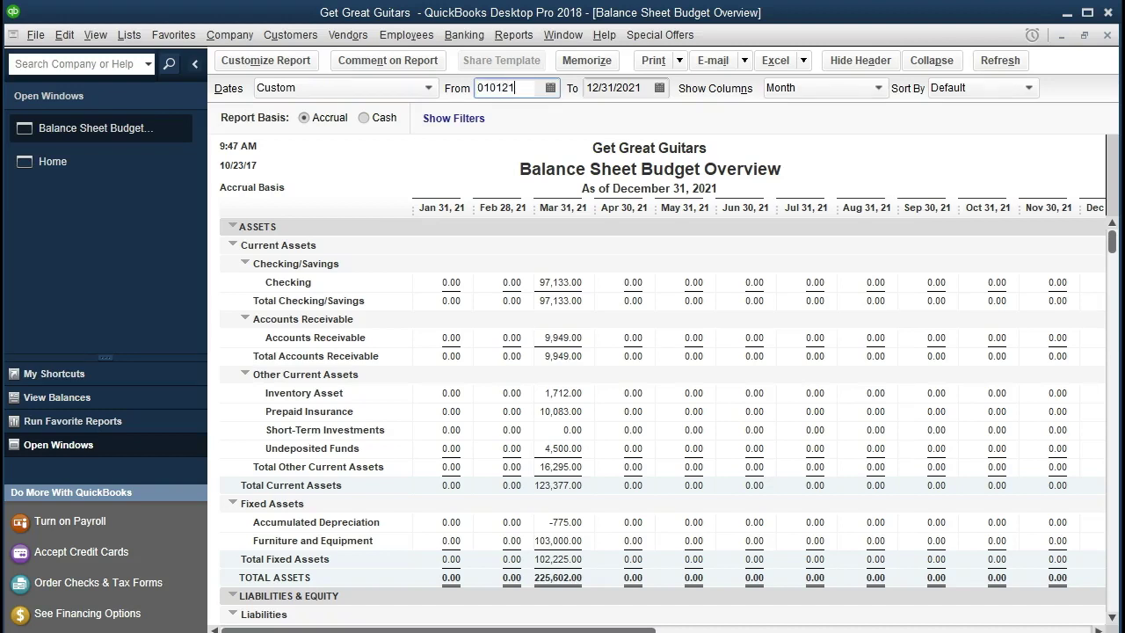
key("Tab")
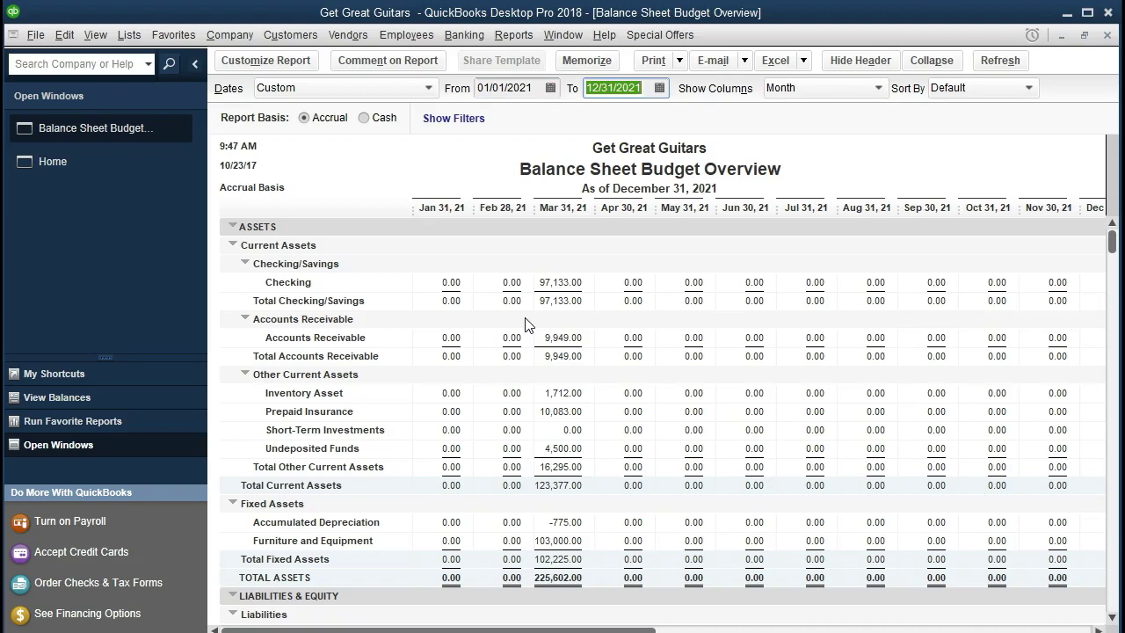
type("03/31/2021")
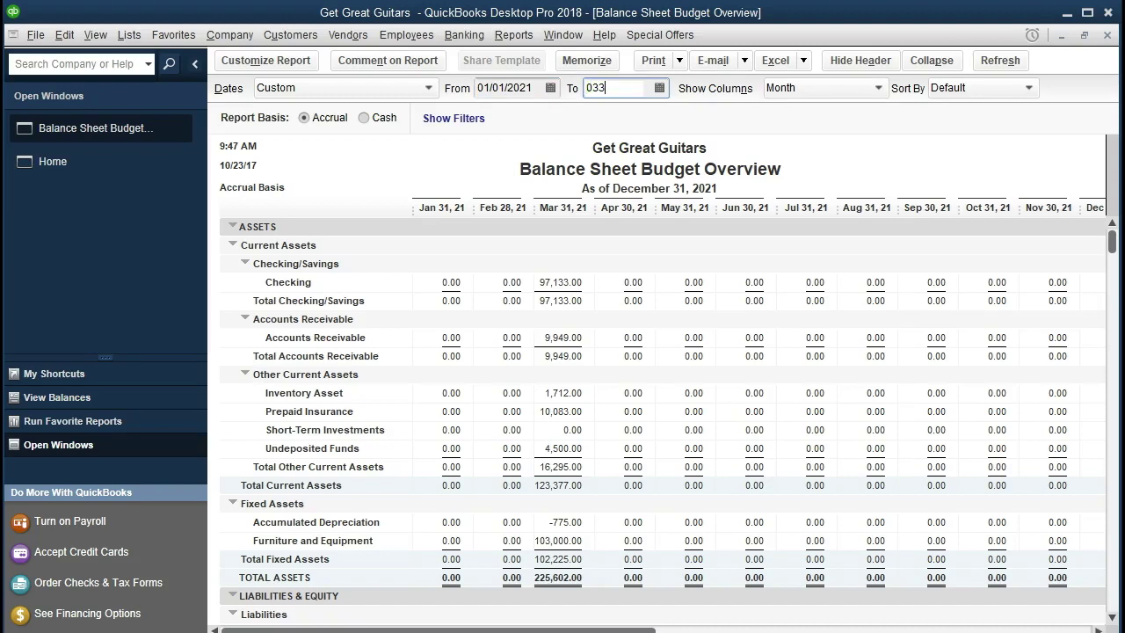
key("Tab")
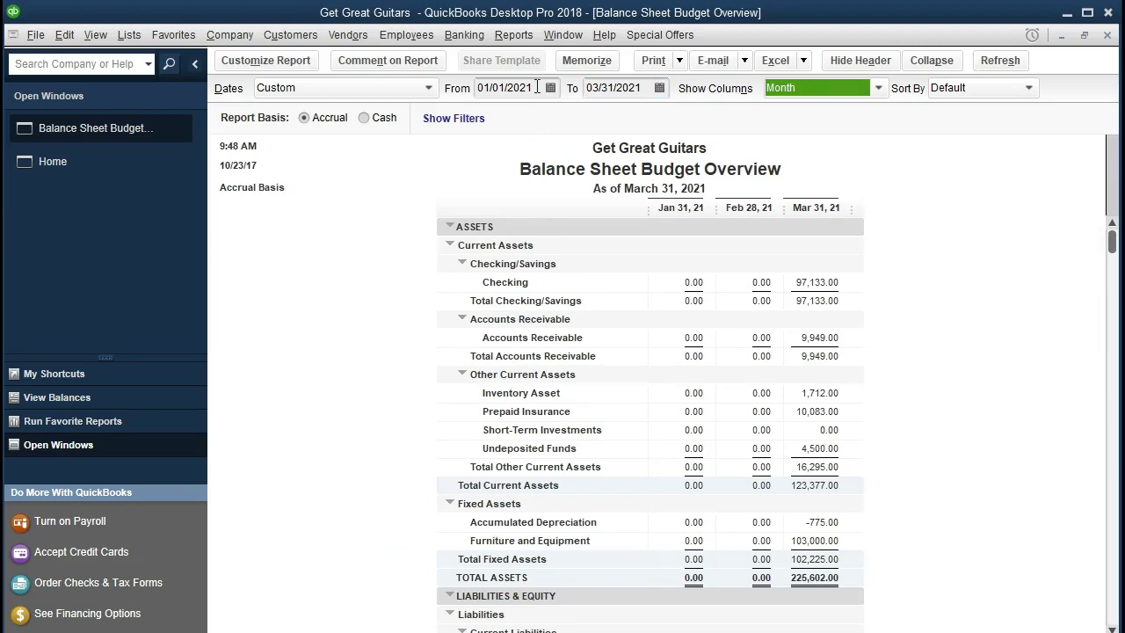
- Set the report's start date to 03/01/2021 and compare total assets with total liabilities and equity
left_click(479, 87)
type("03")
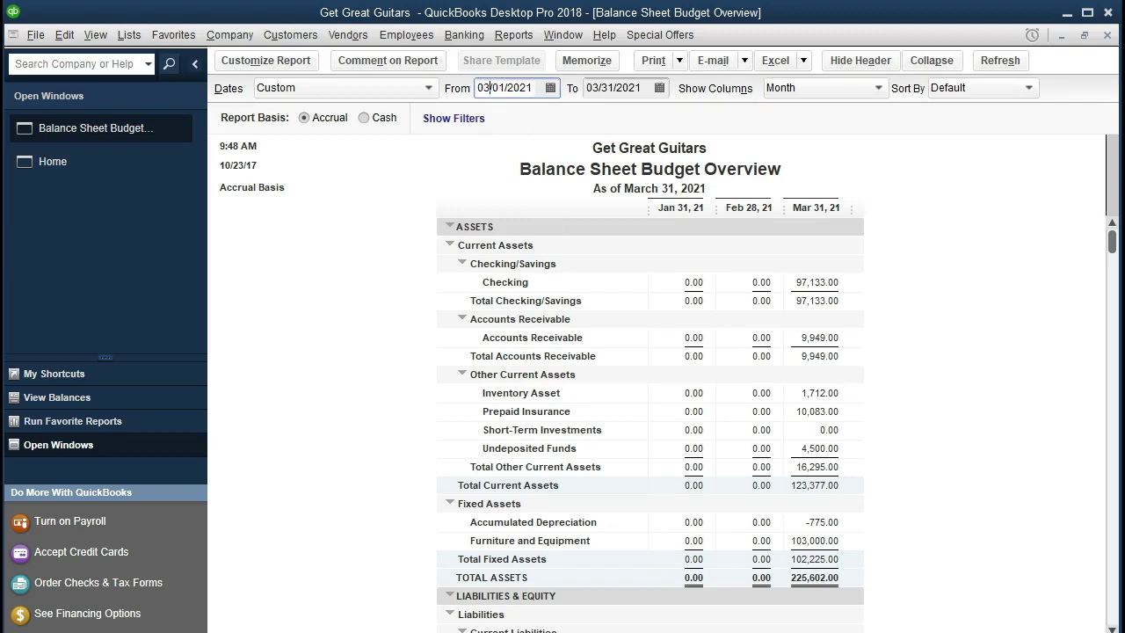
key("Tab")
key("Tab")
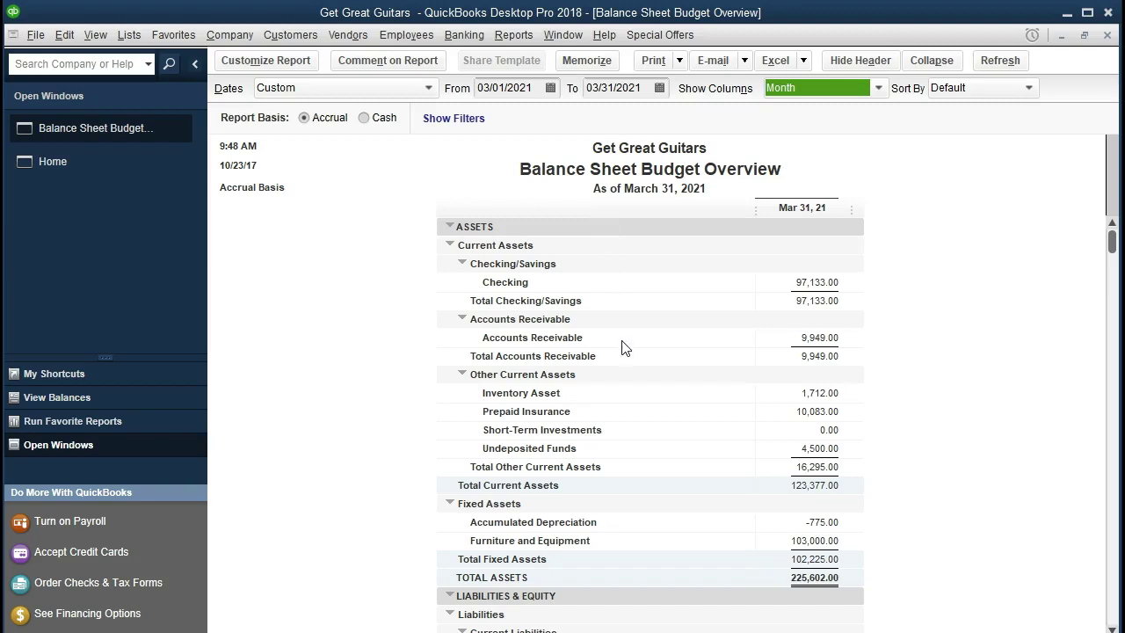
scroll(622, 348, "down", 6)
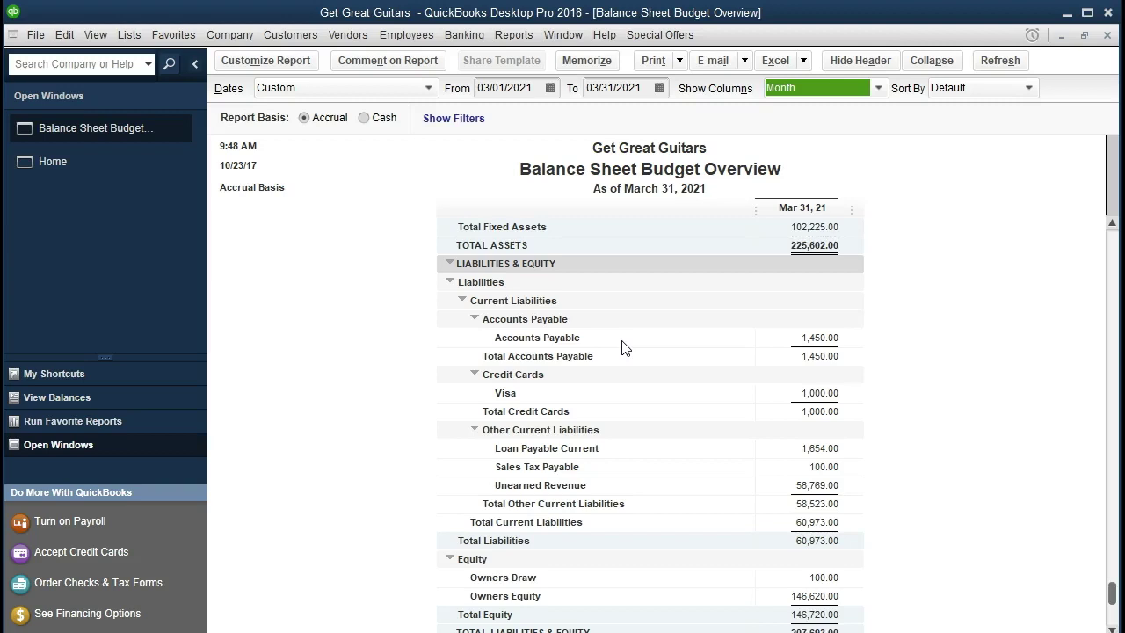
scroll(623, 347, "down", 1)
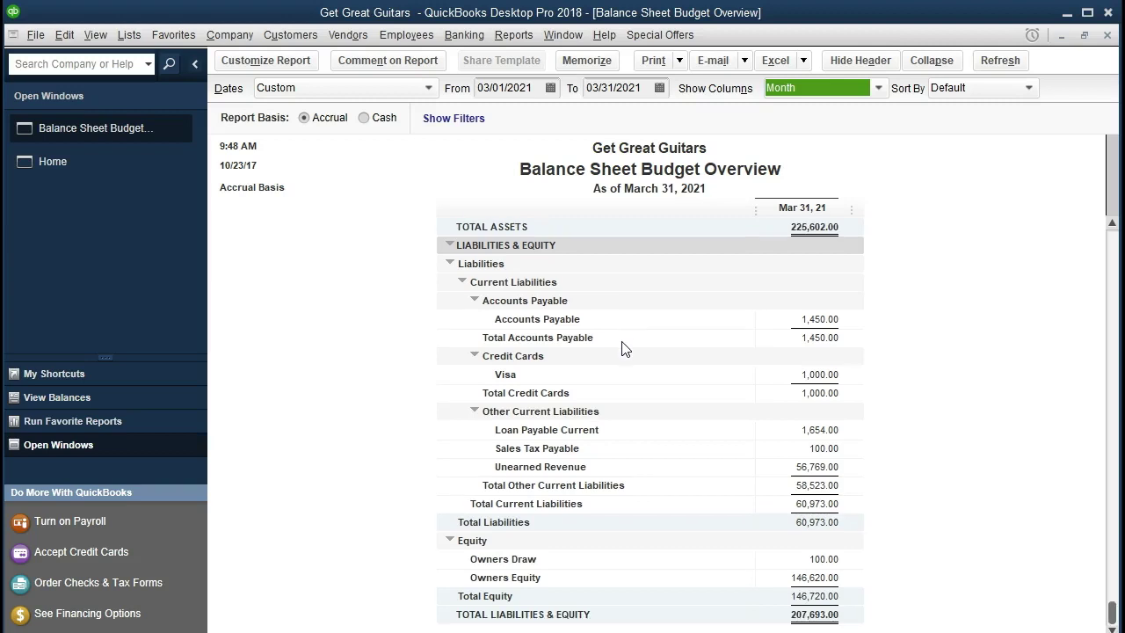
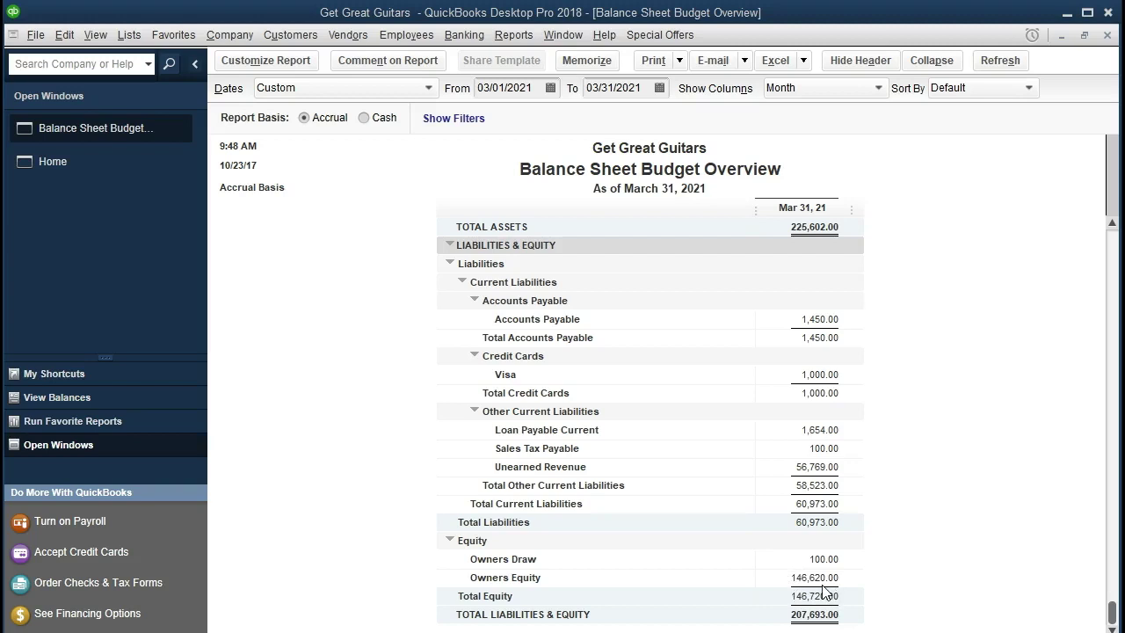
- Reopen the FY2021 - Balance Sheet by Account budget for editing
left_click(298, 40)
mouse_move(240, 42)
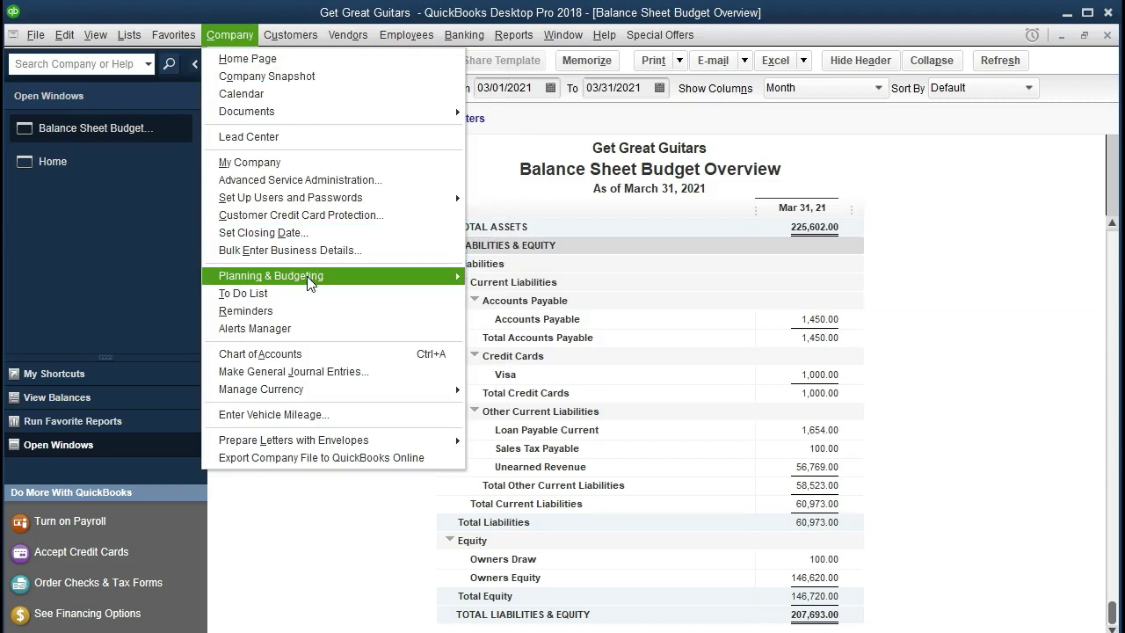
mouse_move(345, 279)
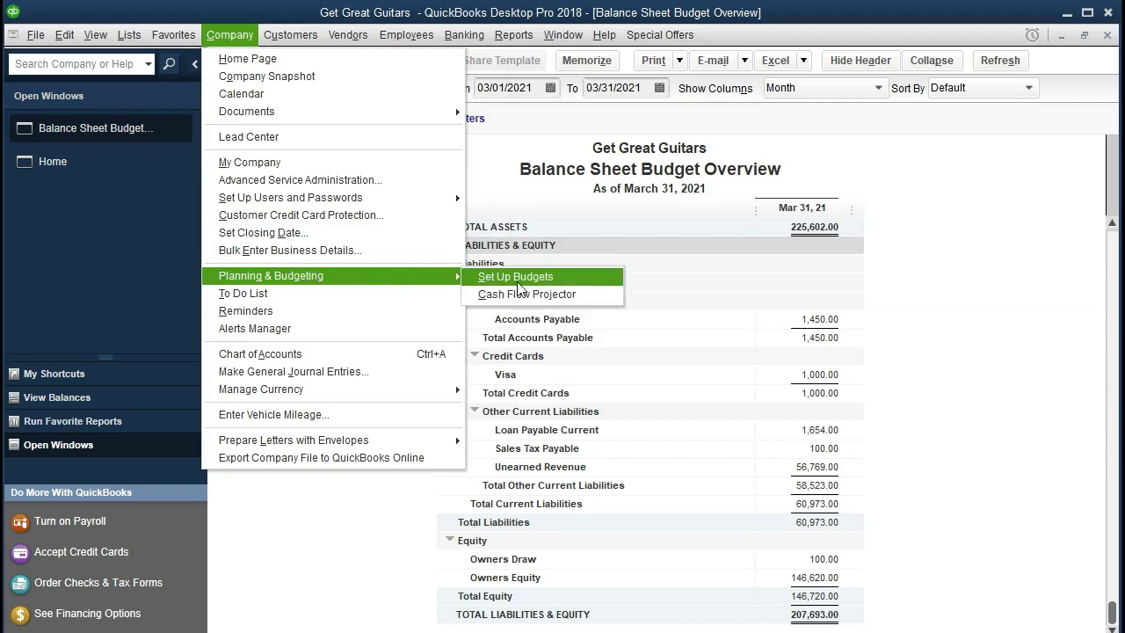
left_click(568, 288)
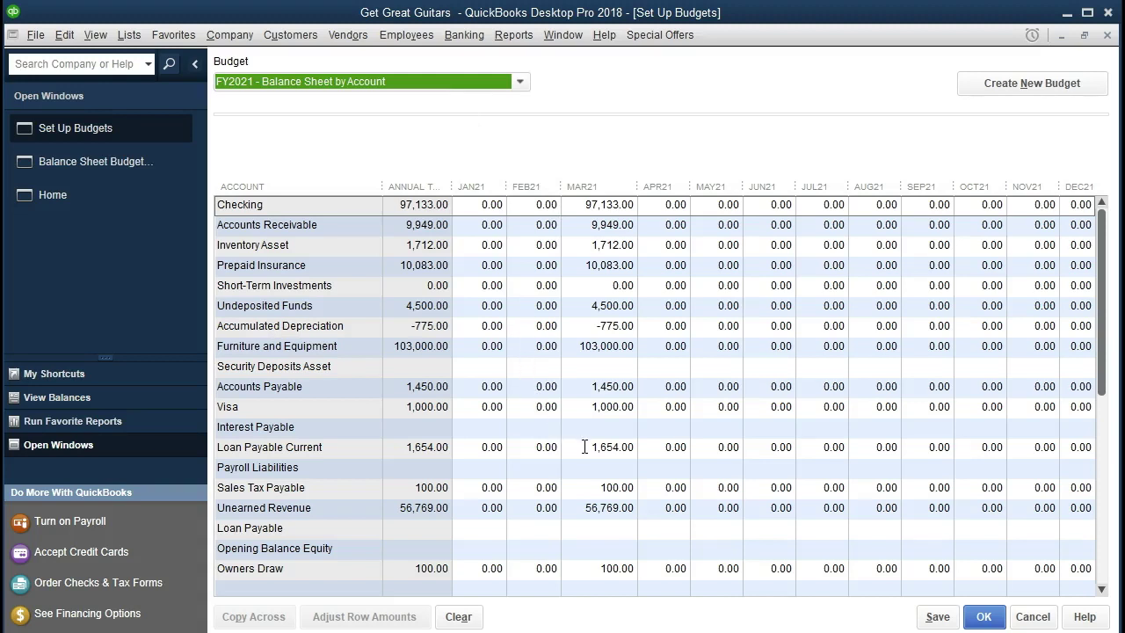
- Set the MAR21 budget to 18109 for Loan Payable Current and 1654 for Payroll Liabilities
scroll(585, 447, "down", 1)
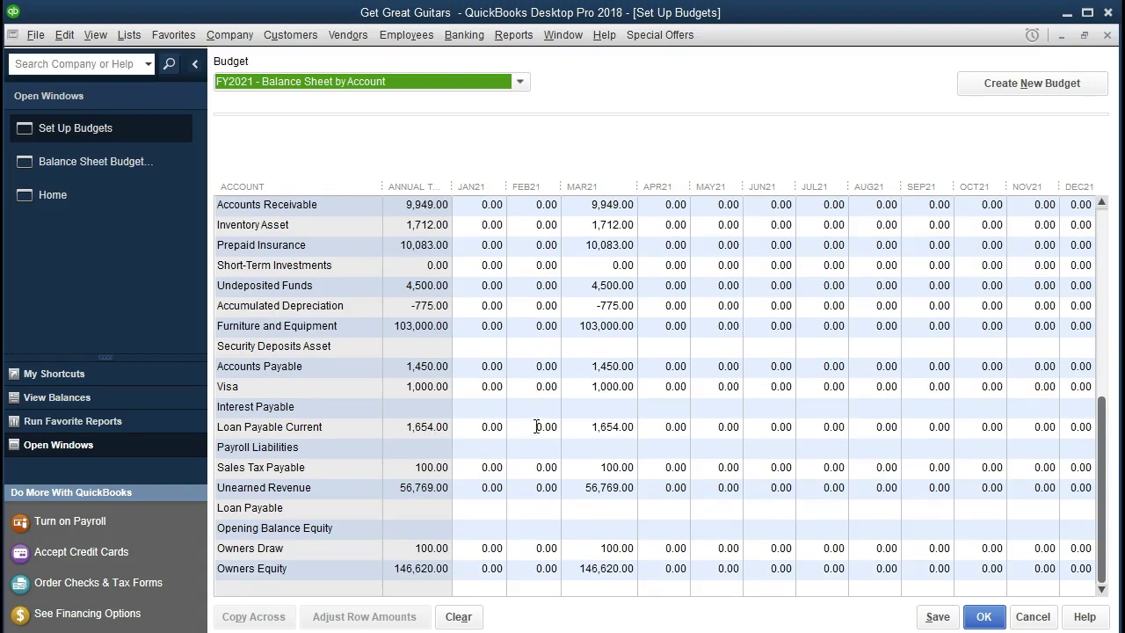
left_click(587, 428)
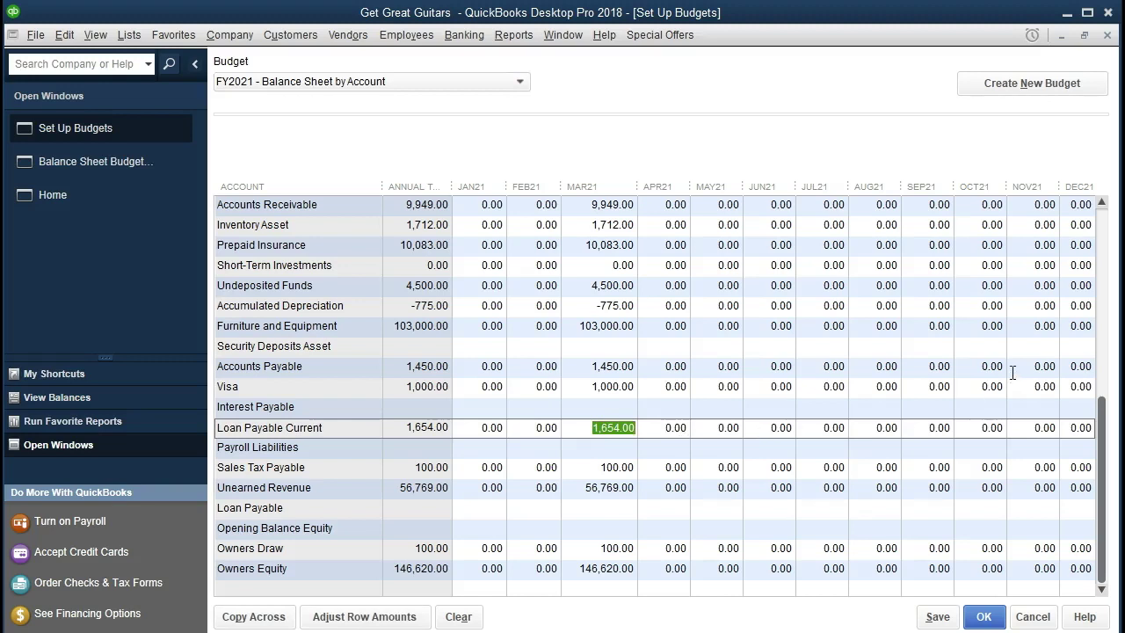
type("18109")
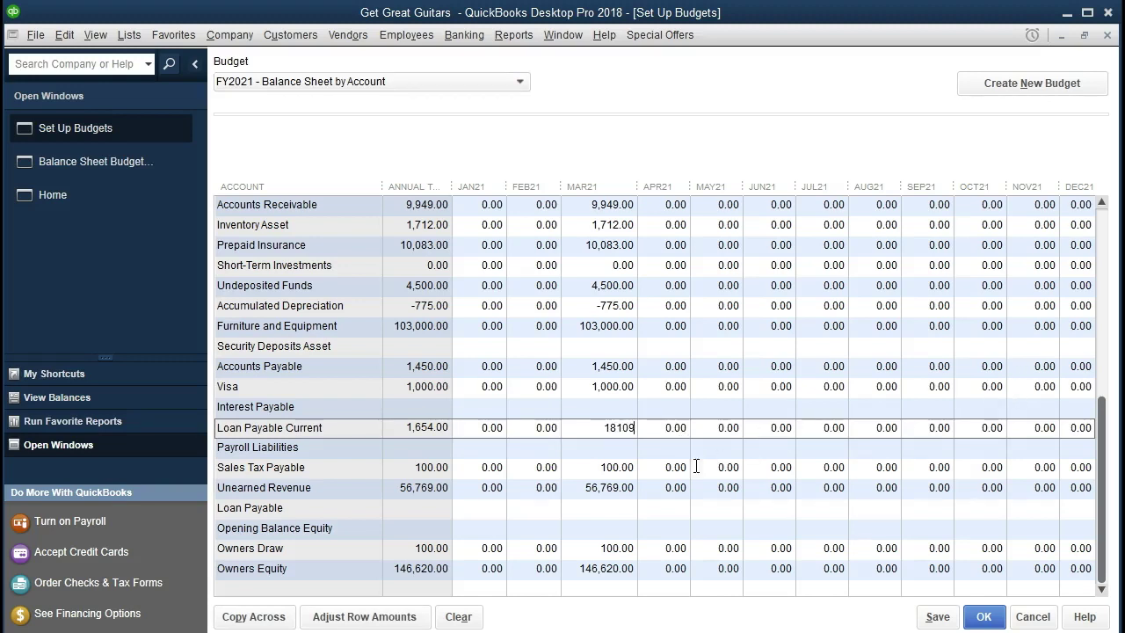
left_click(616, 448)
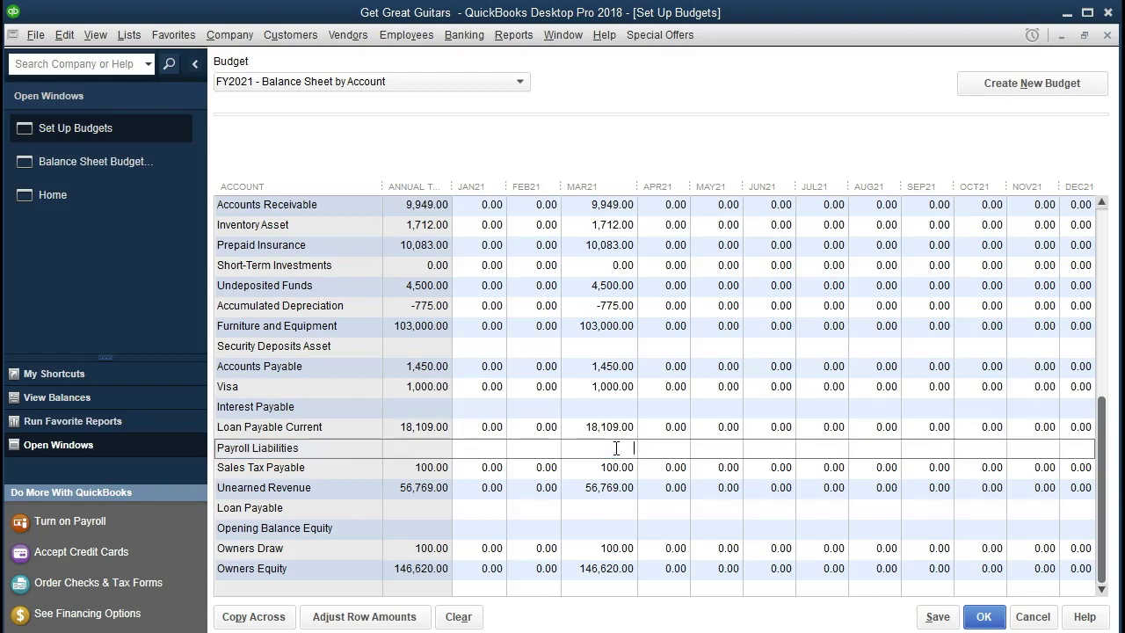
type("1654")
left_click(621, 408)
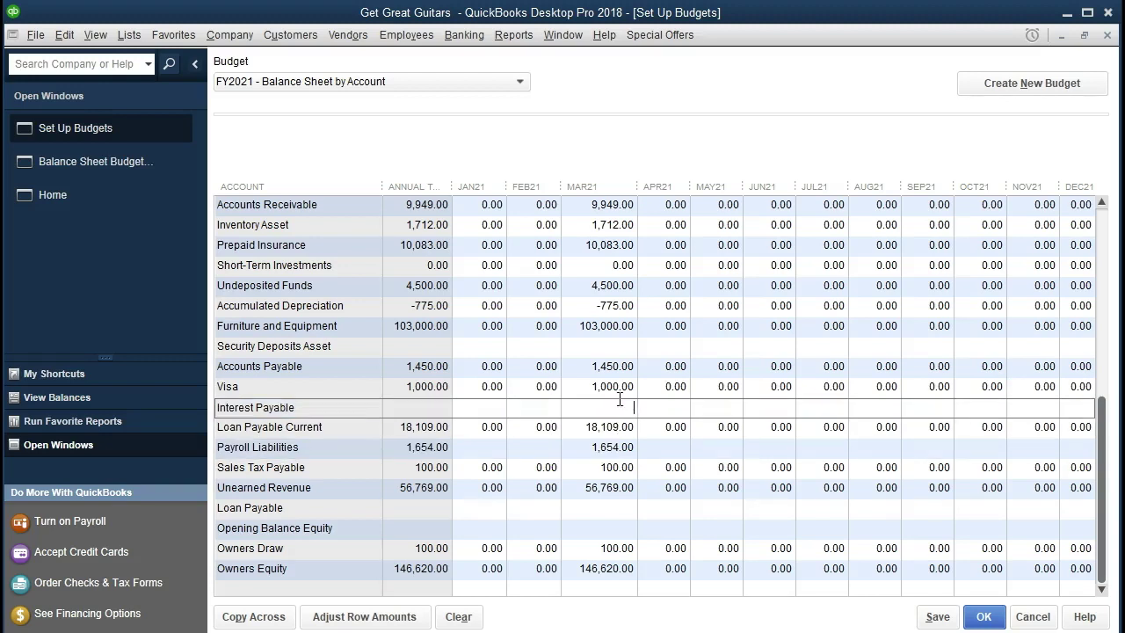
left_click(572, 433)
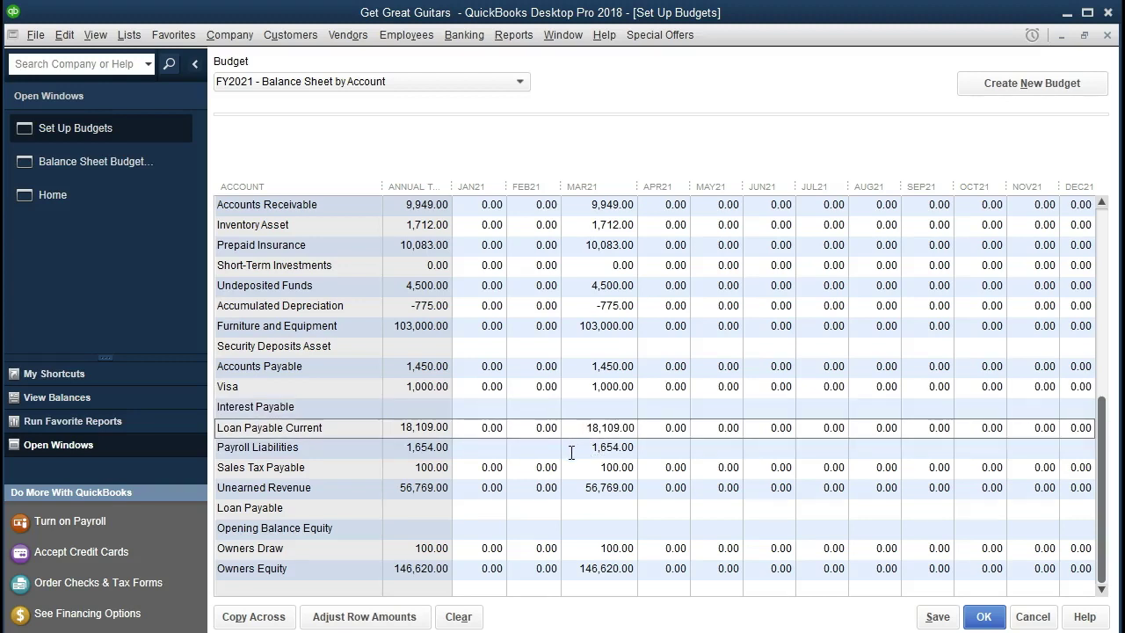
- Save and close the budget and compare total assets with total liabilities and equity in the Balance Sheet Budget Overview
left_click(572, 446)
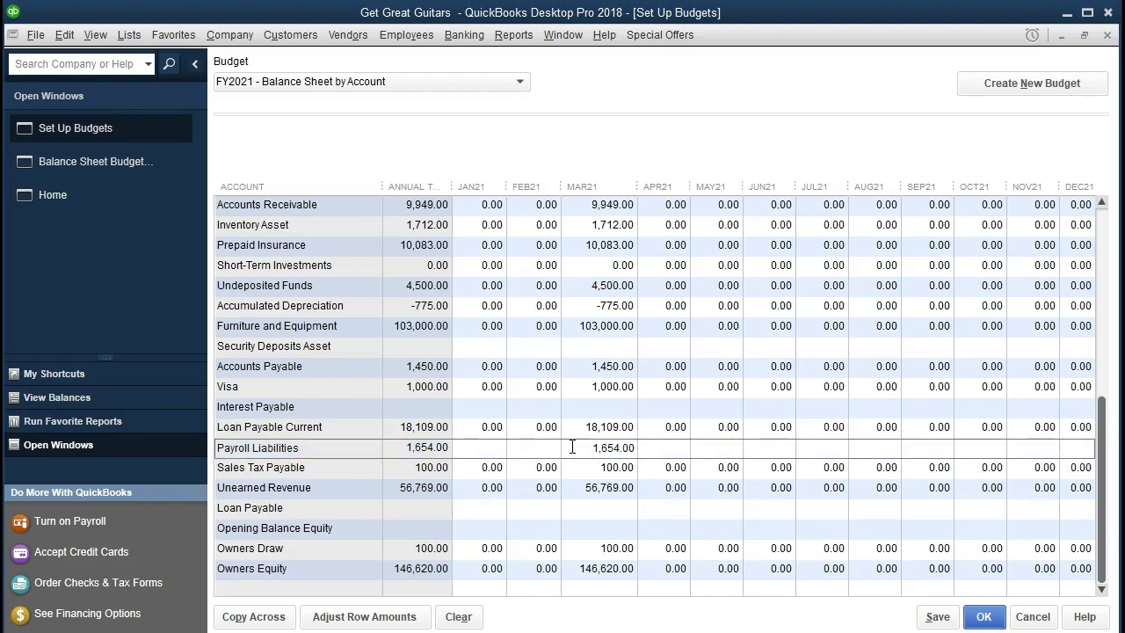
left_click(937, 617)
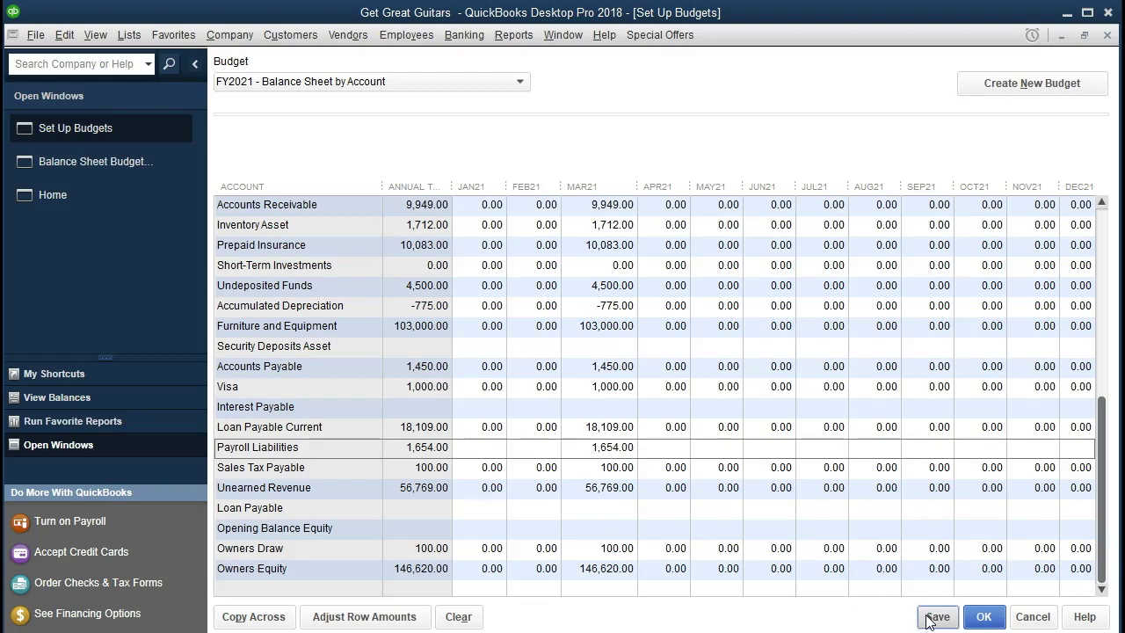
left_click(983, 618)
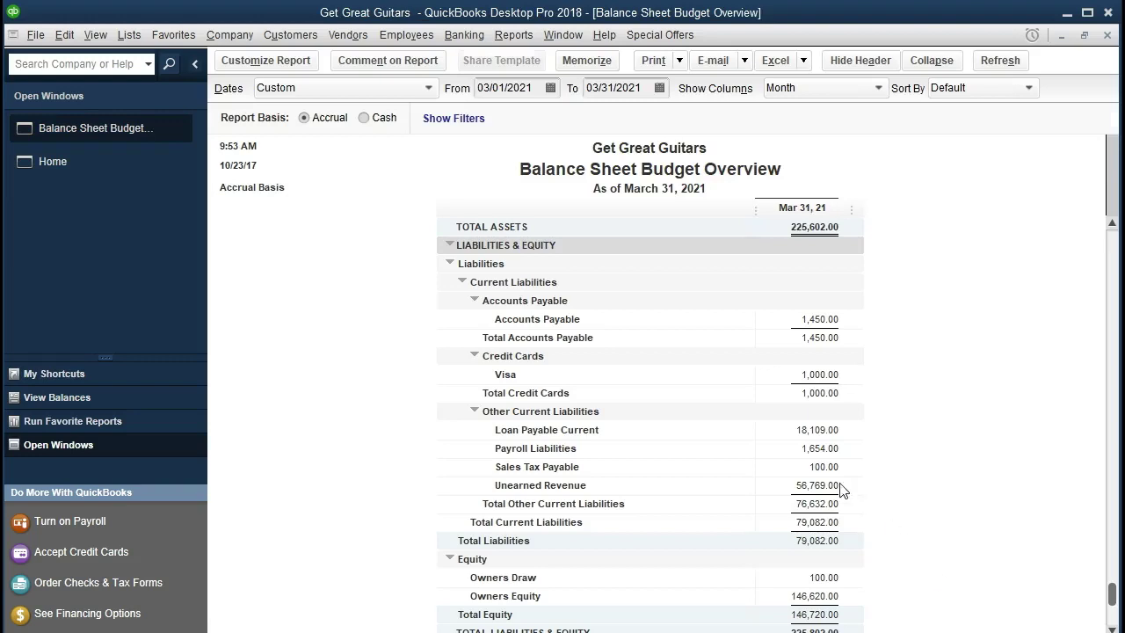
scroll(842, 488, "down", 1)
scroll(839, 488, "up", 1)
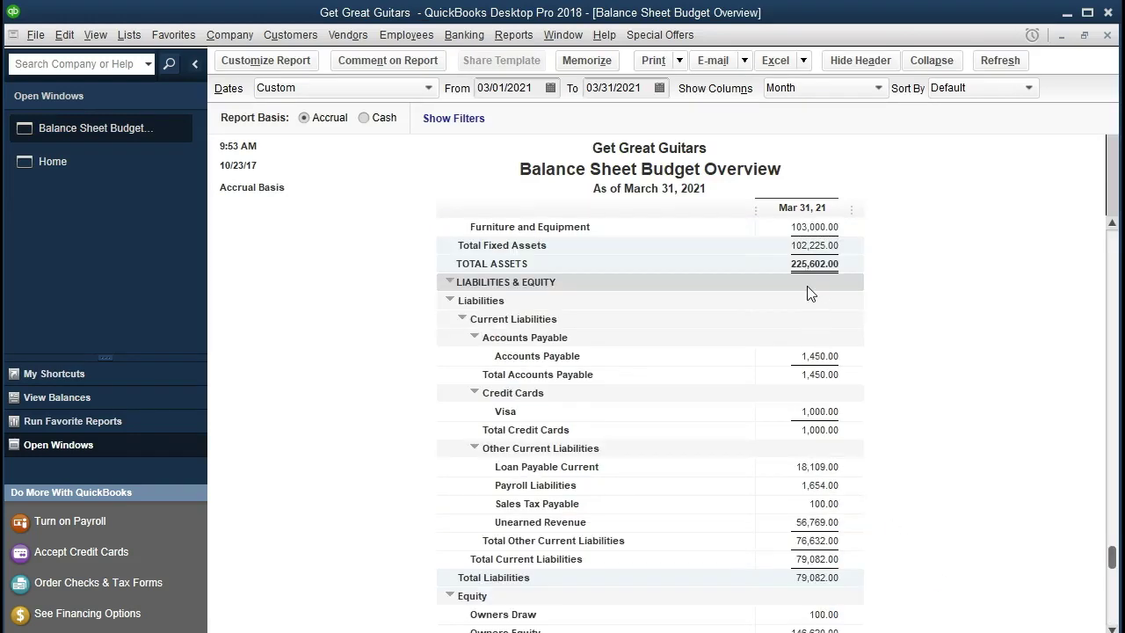
scroll(810, 294, "down", 1)
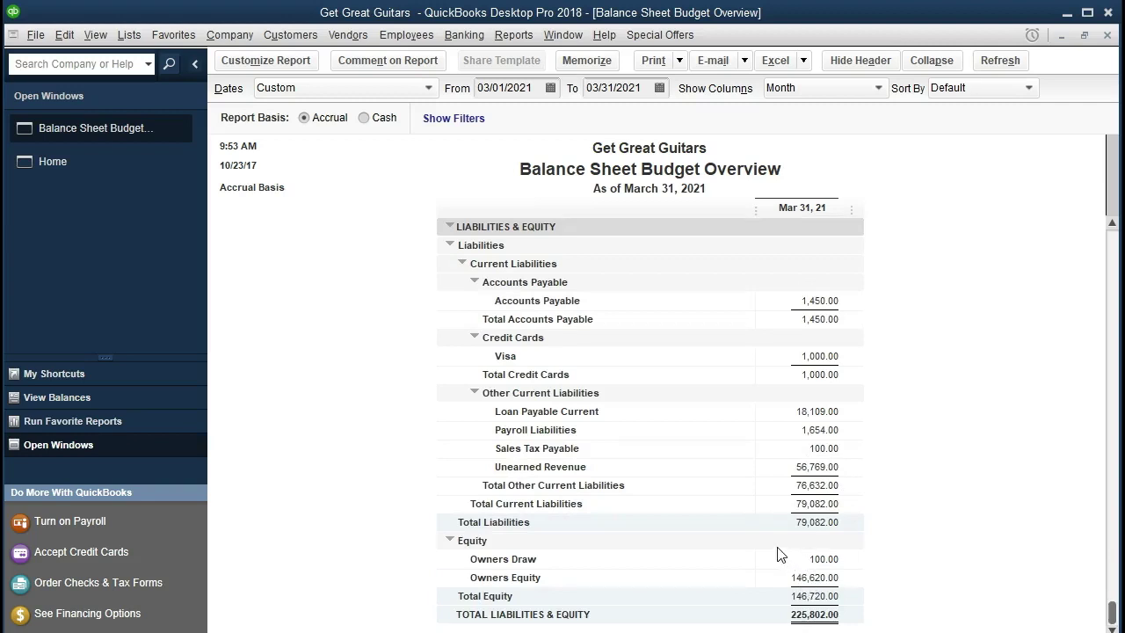
scroll(778, 554, "up", 1)
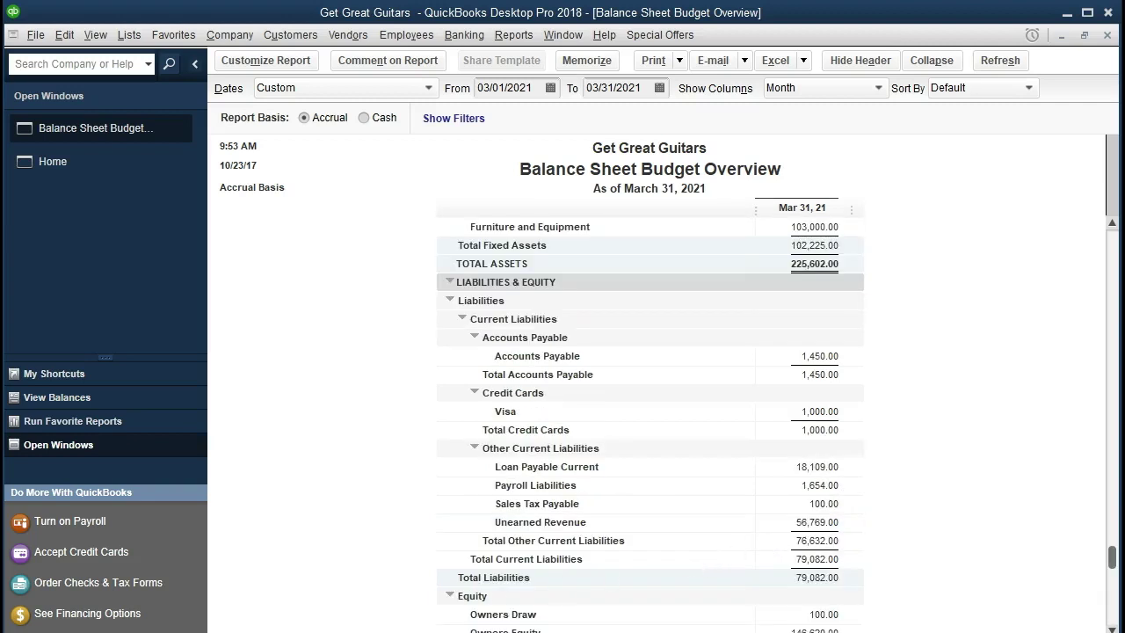
scroll(359, 454, "down", 1)
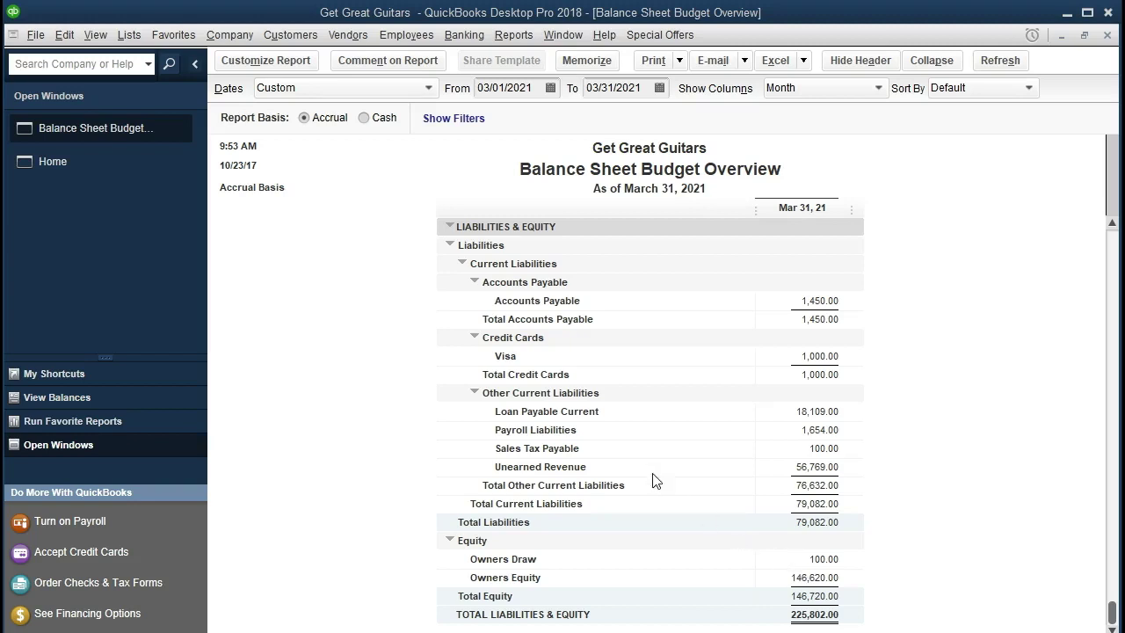
- Reopen the FY2021 - Balance Sheet by Account budget and set the MAR21 amount for Owners Draw to -100
left_click(232, 36)
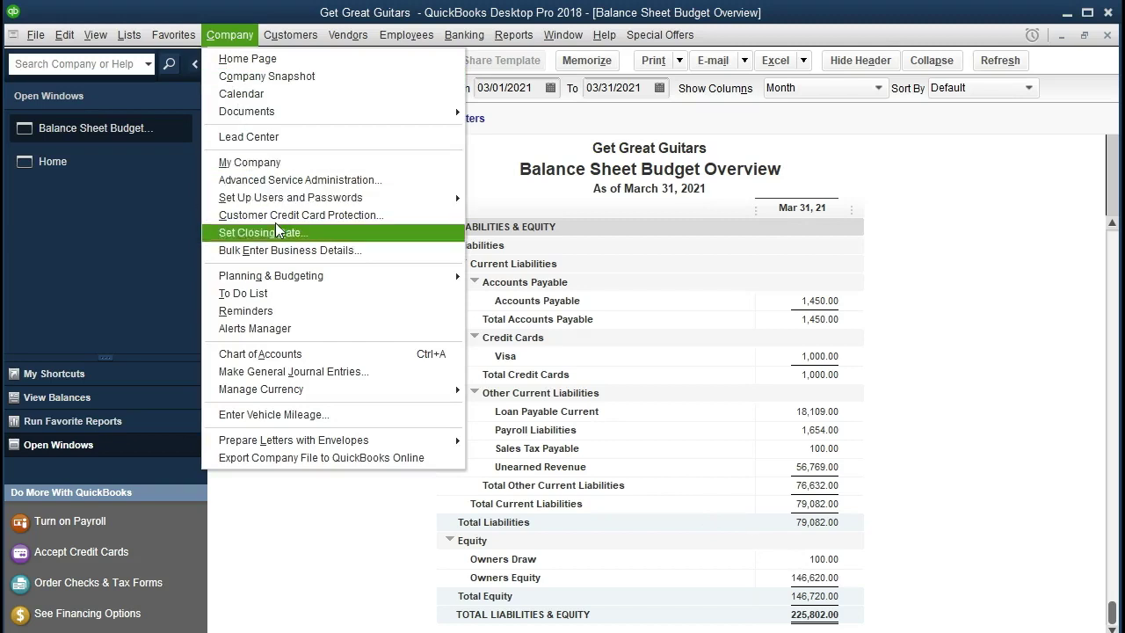
mouse_move(426, 282)
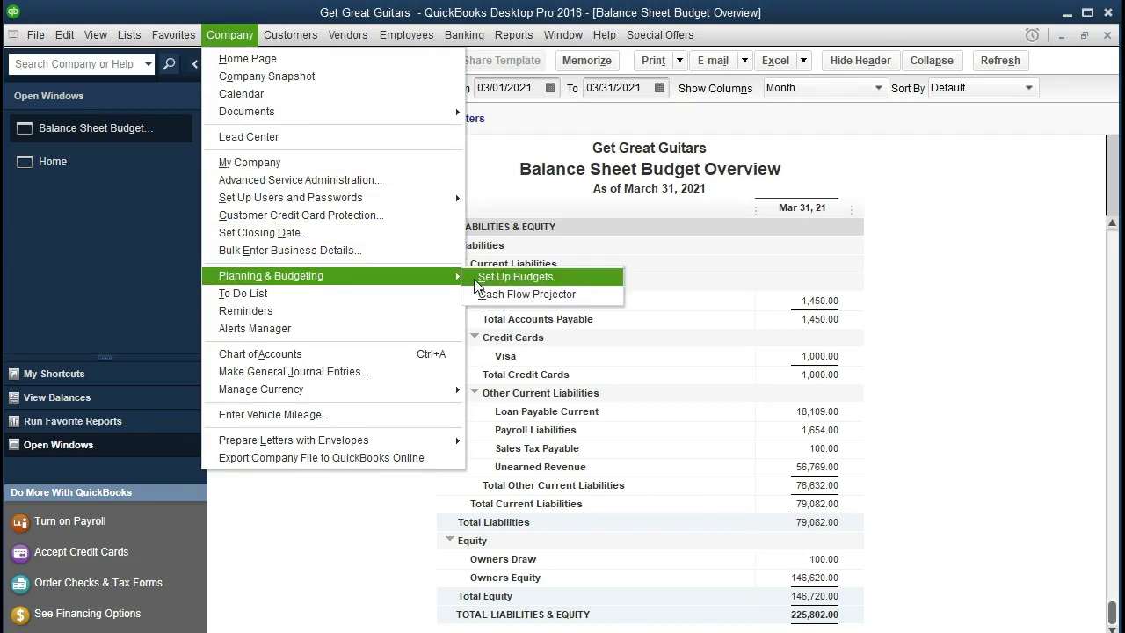
left_click(472, 280)
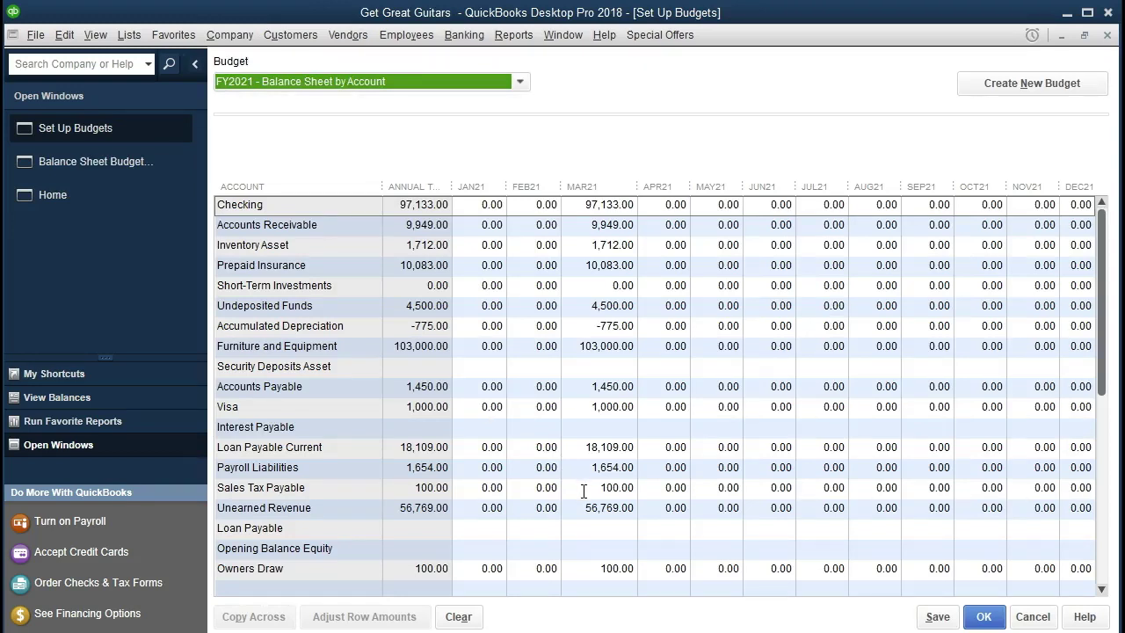
scroll(584, 491, "down", 1)
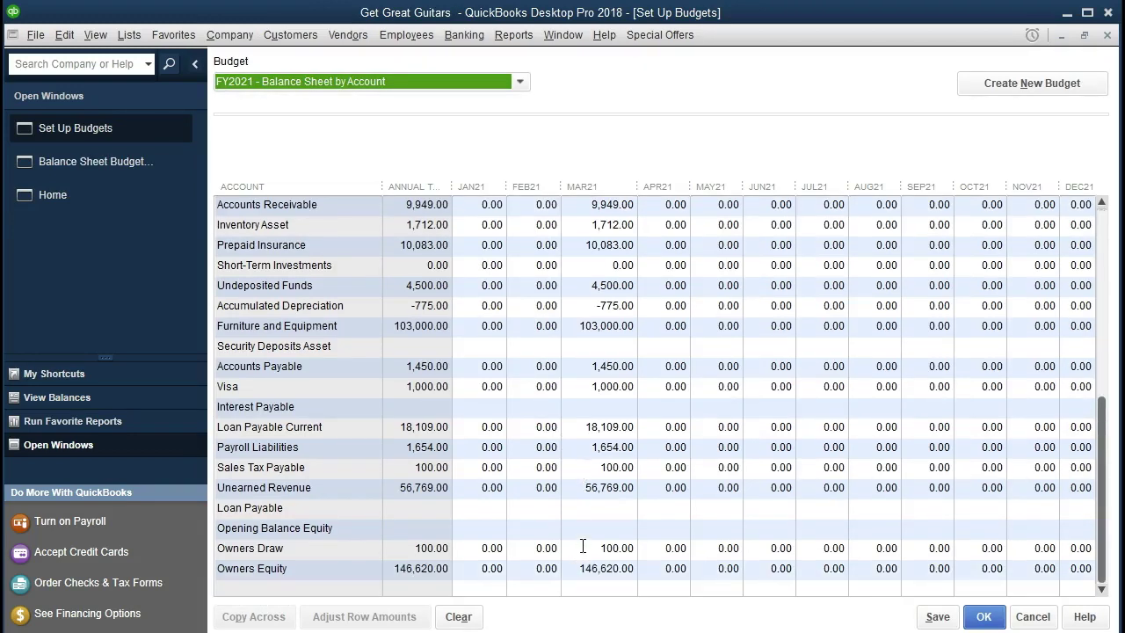
left_click(582, 547)
key("Return")
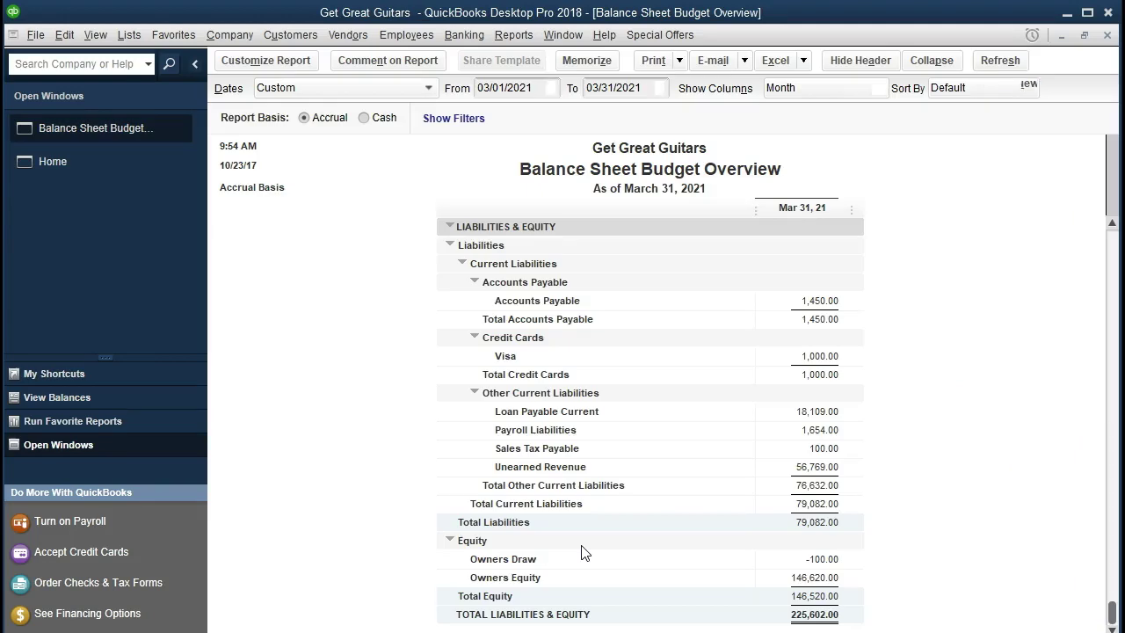
- Reopen, save and close the FY2021 balance sheet budget, and recheck total assets against total liabilities and equity in the report
left_click(225, 39)
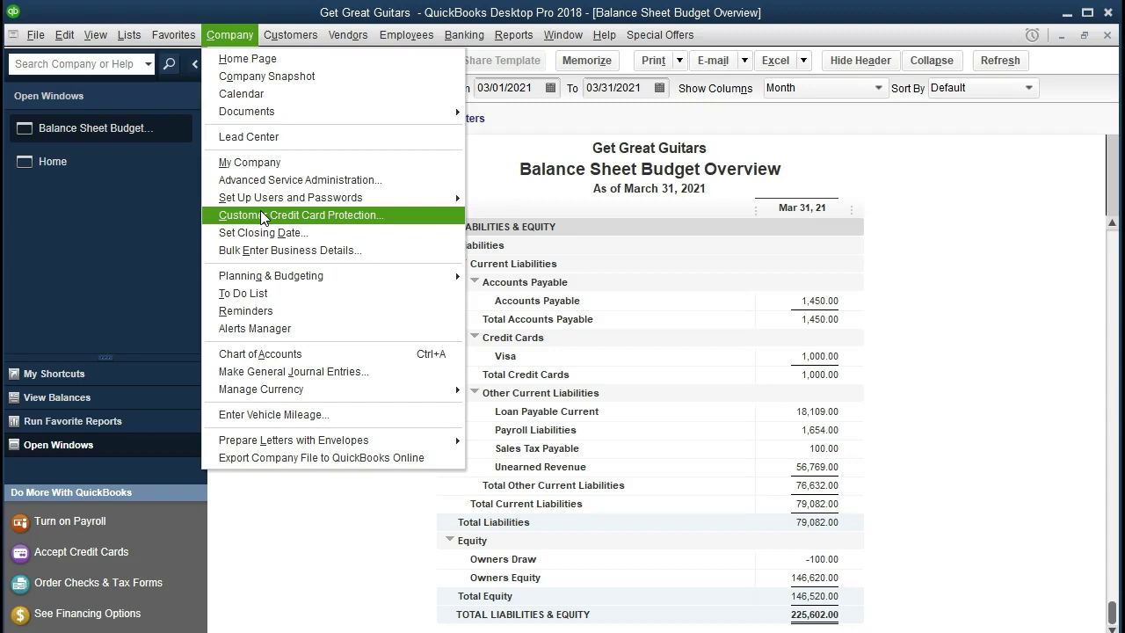
mouse_move(401, 284)
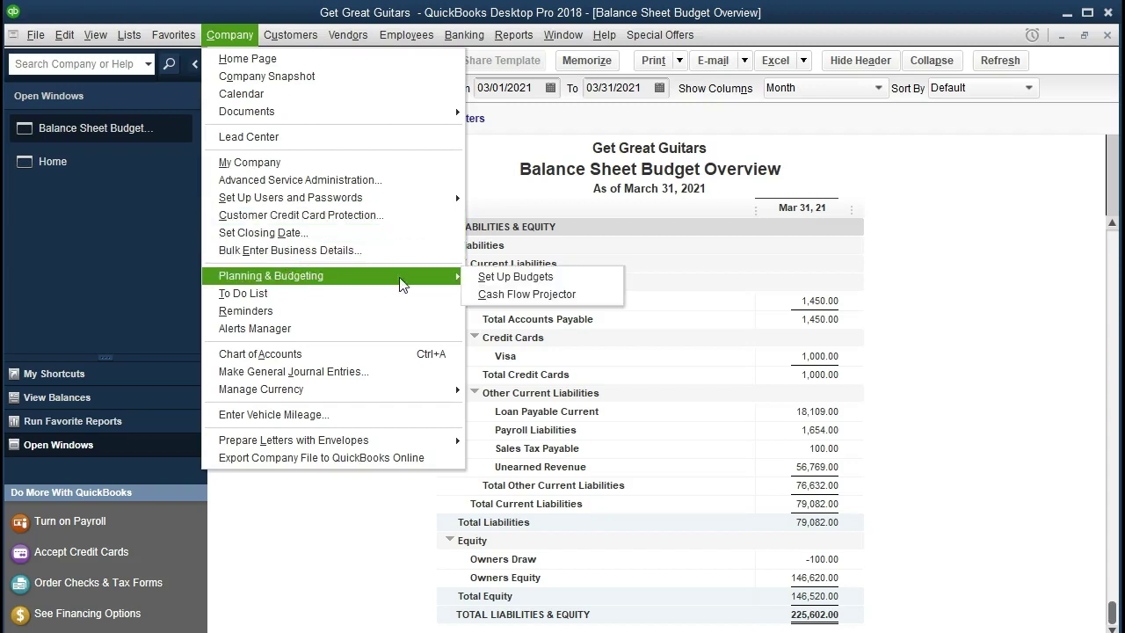
left_click(510, 277)
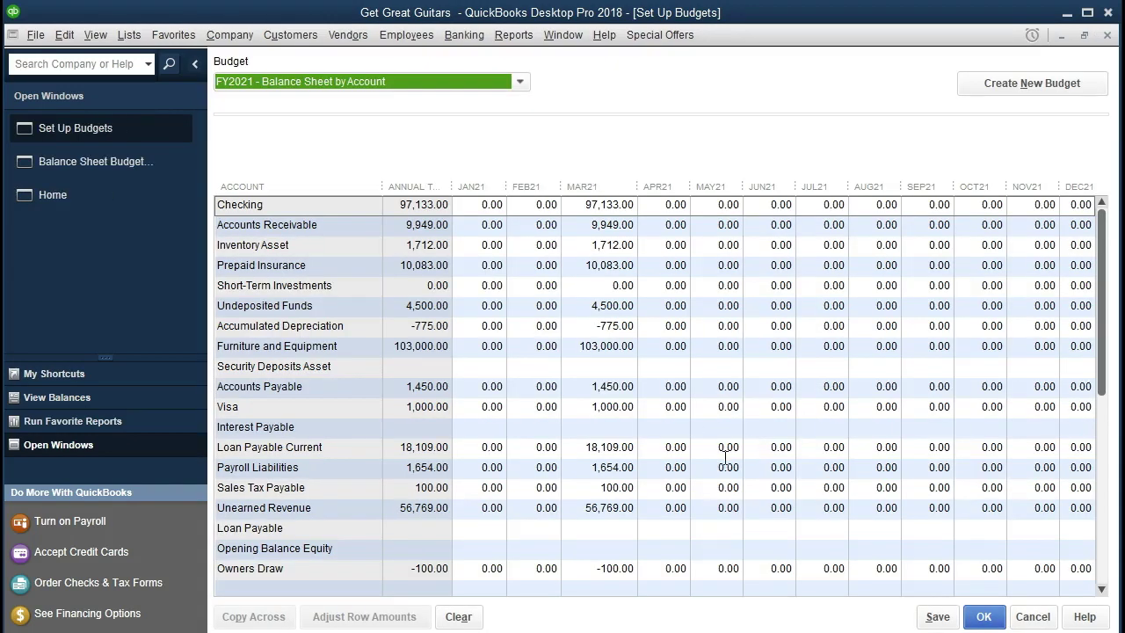
scroll(726, 458, "down", 1)
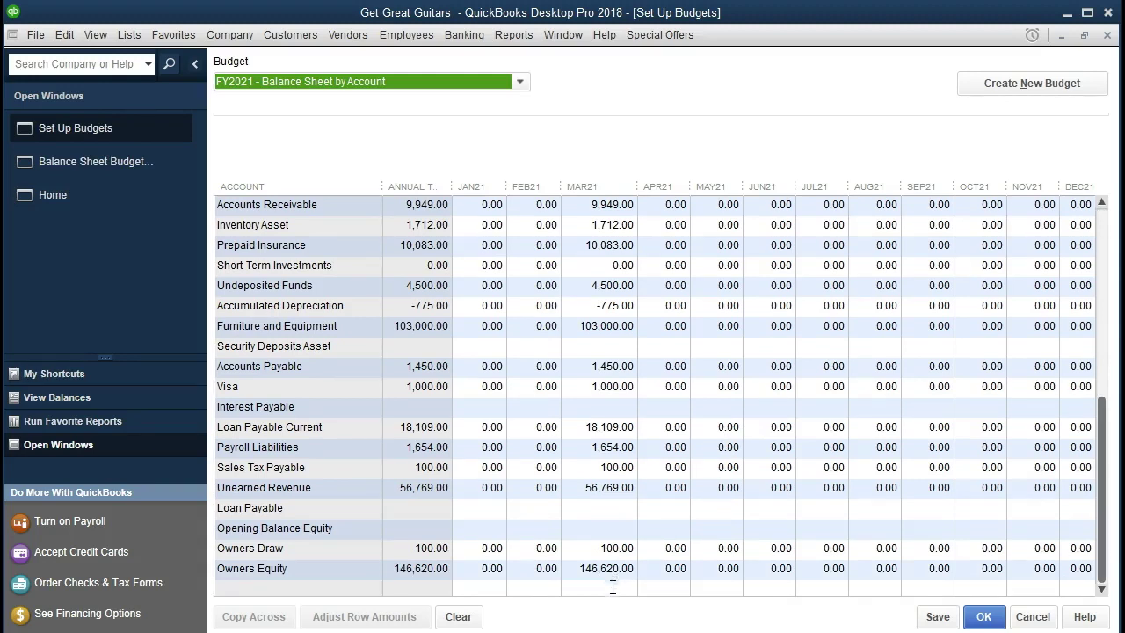
left_click(932, 621)
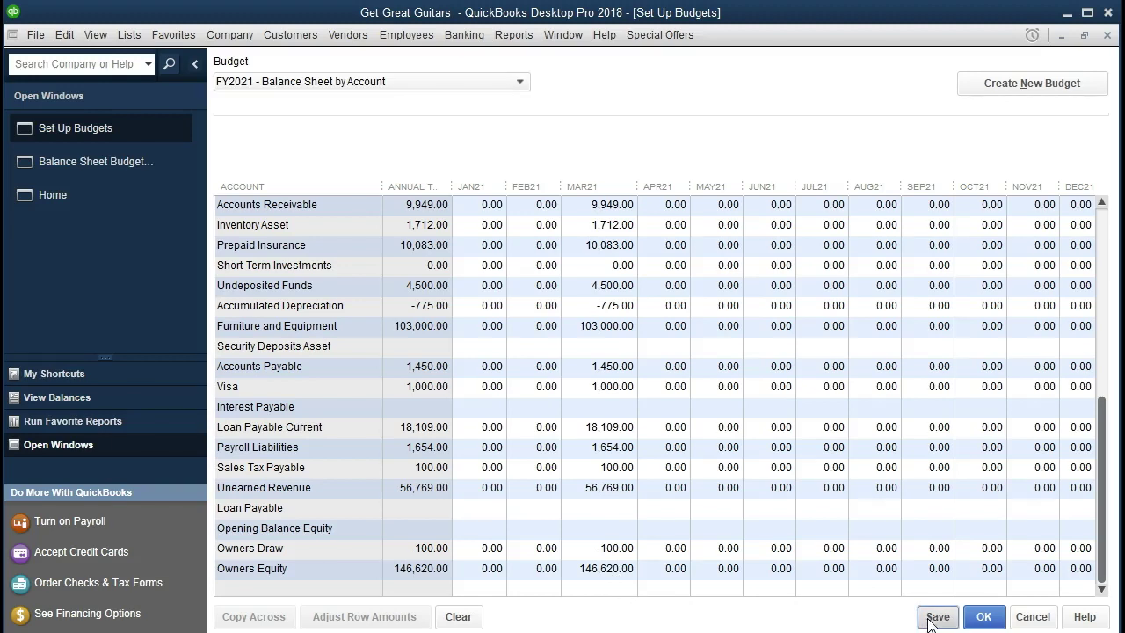
left_click(980, 618)
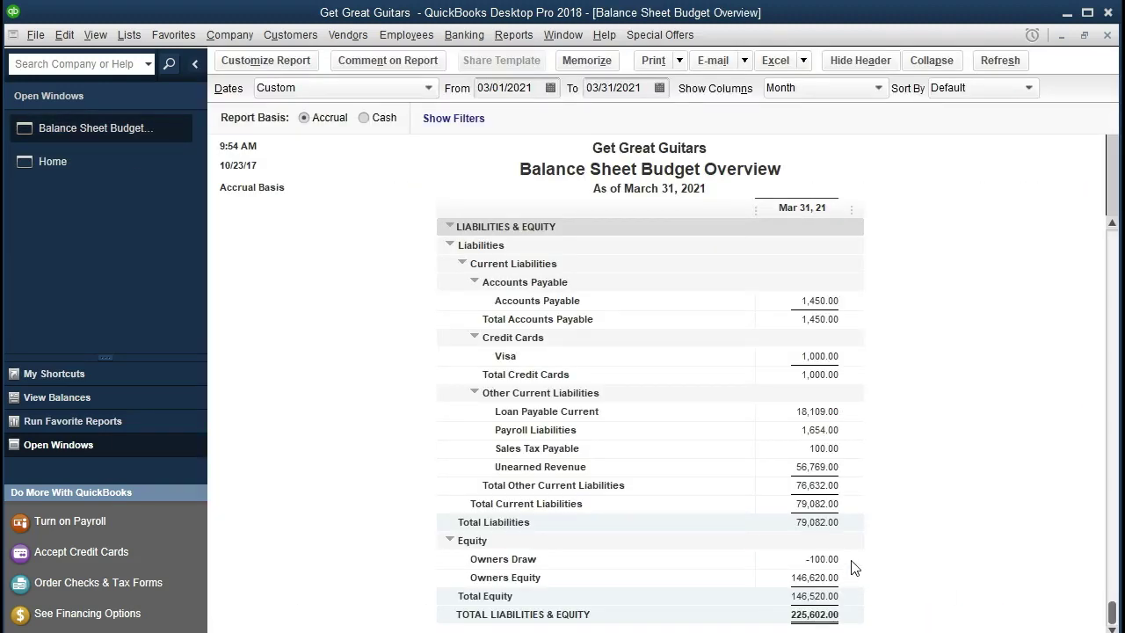
scroll(870, 535, "up", 1)
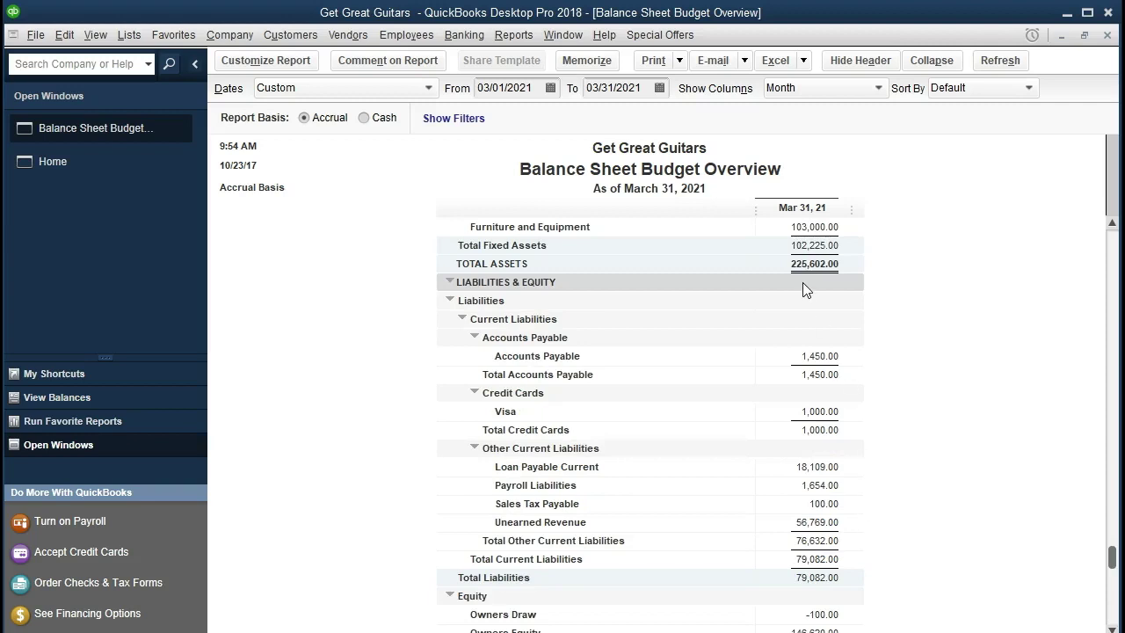
scroll(811, 281, "down", 1)
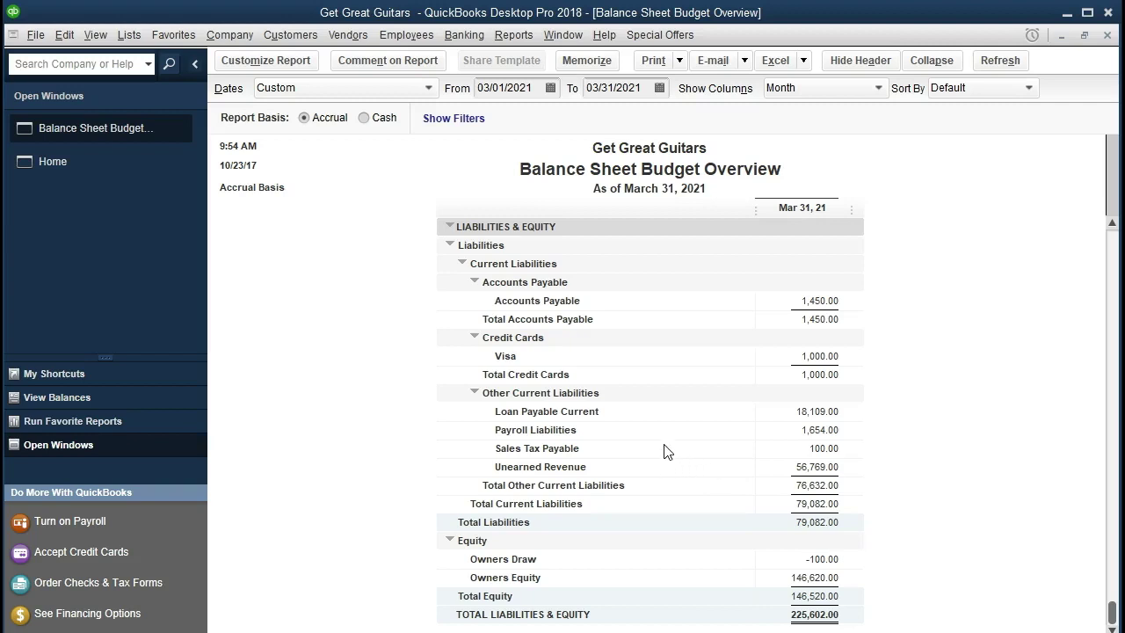
scroll(664, 451, "up", 7)
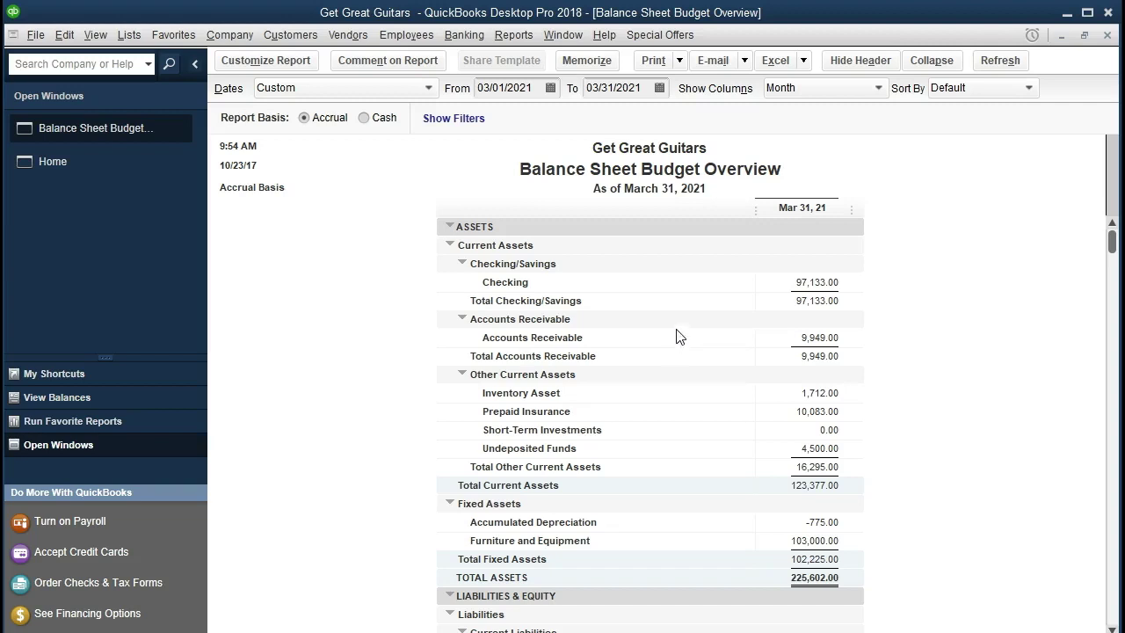
- Export the report to a new worksheet in the existing Section 11 Reports workbook in the Get Great Guitars Section 11 folder
left_click(795, 60)
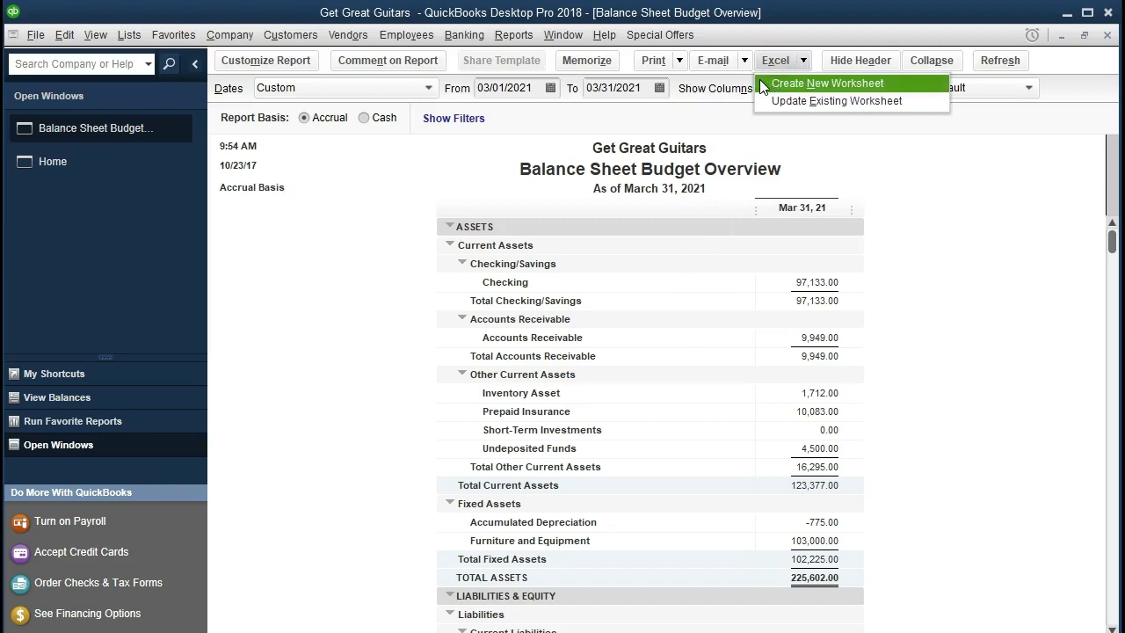
left_click(762, 82)
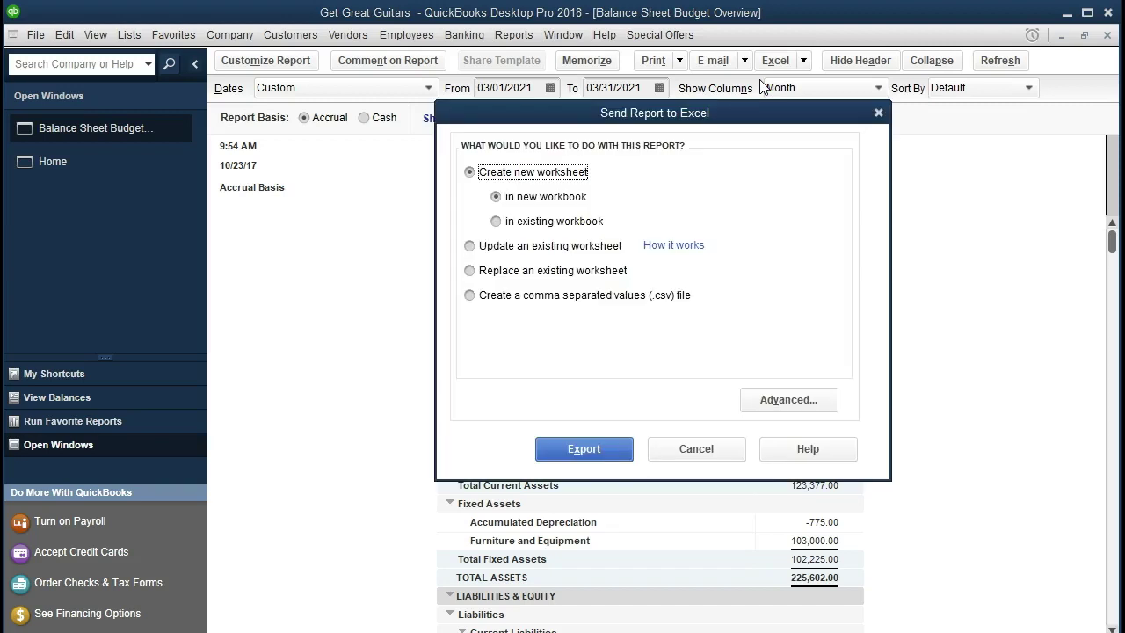
left_click(497, 222)
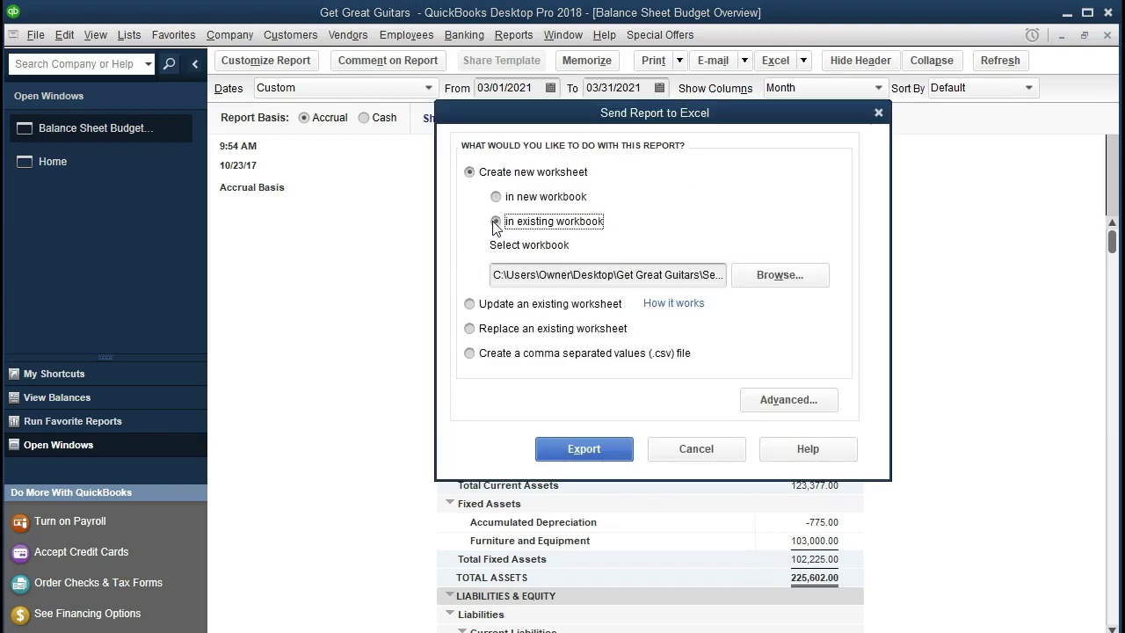
left_click(745, 274)
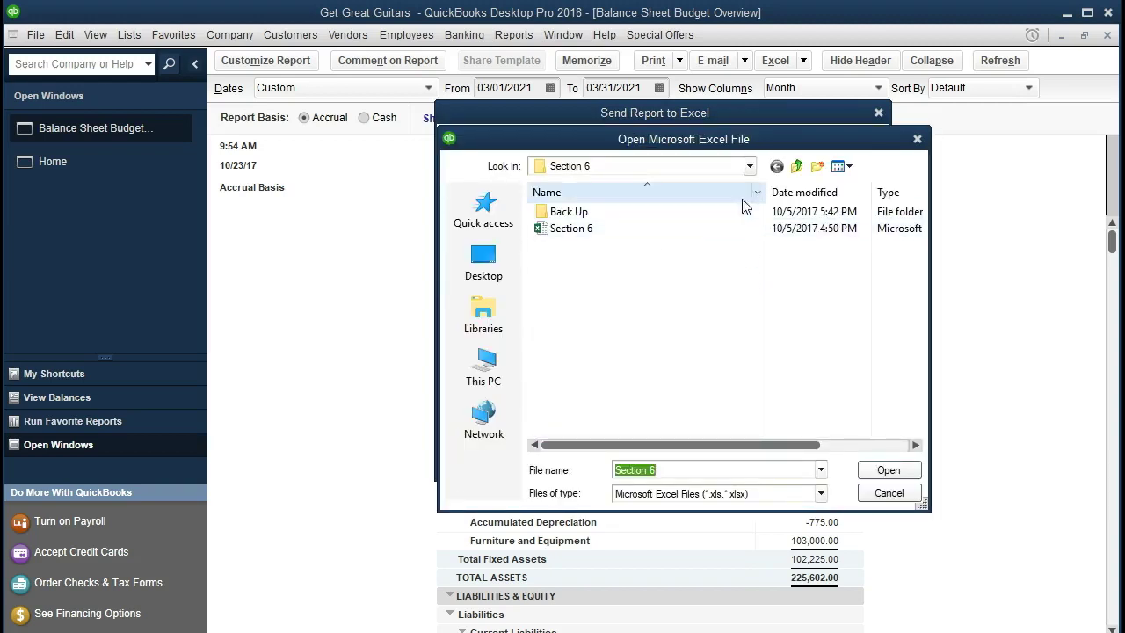
left_click(748, 166)
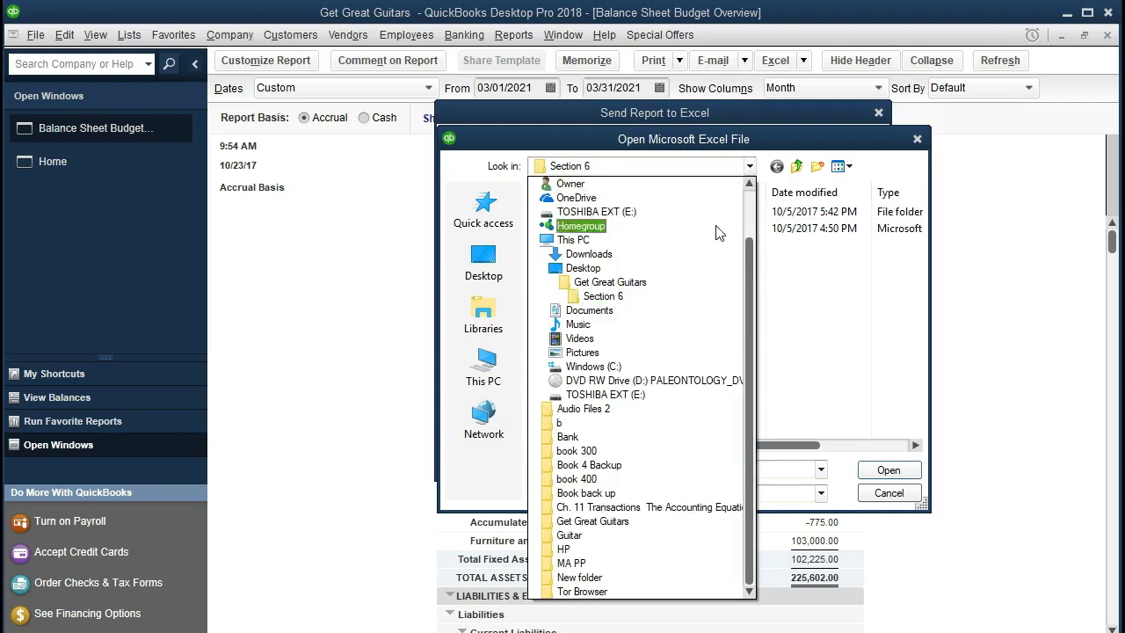
left_click(698, 283)
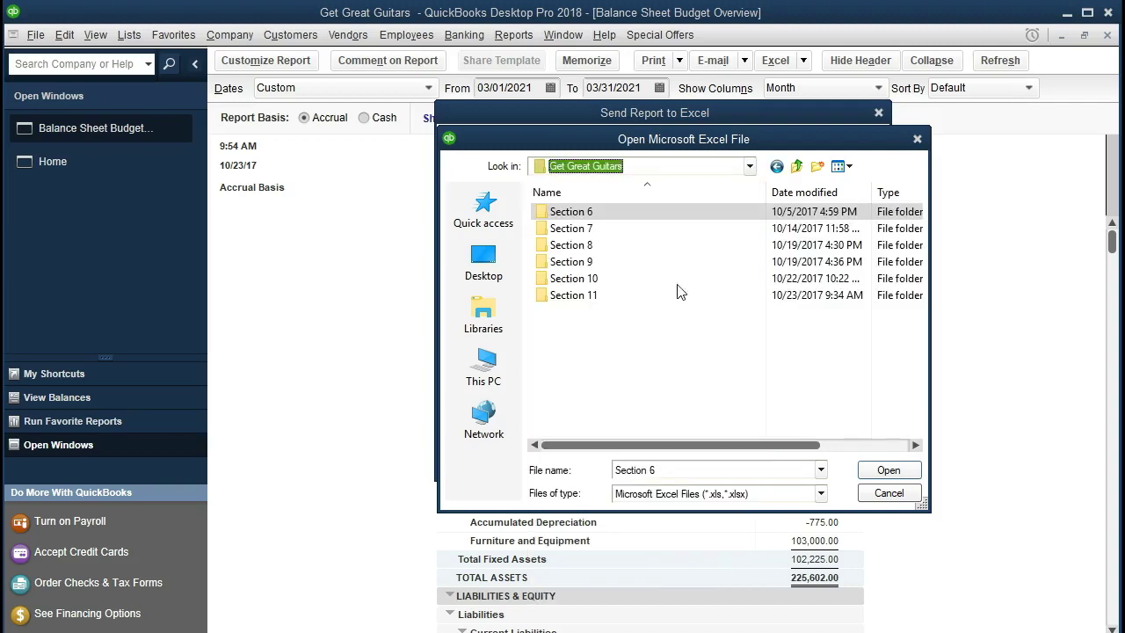
double_click(583, 297)
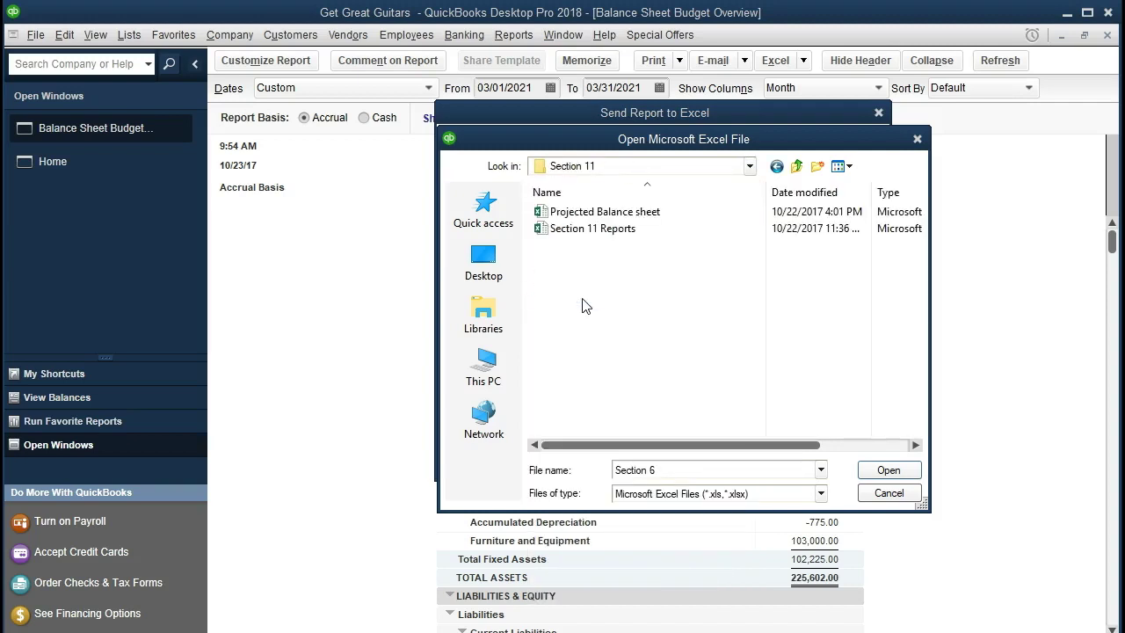
double_click(552, 236)
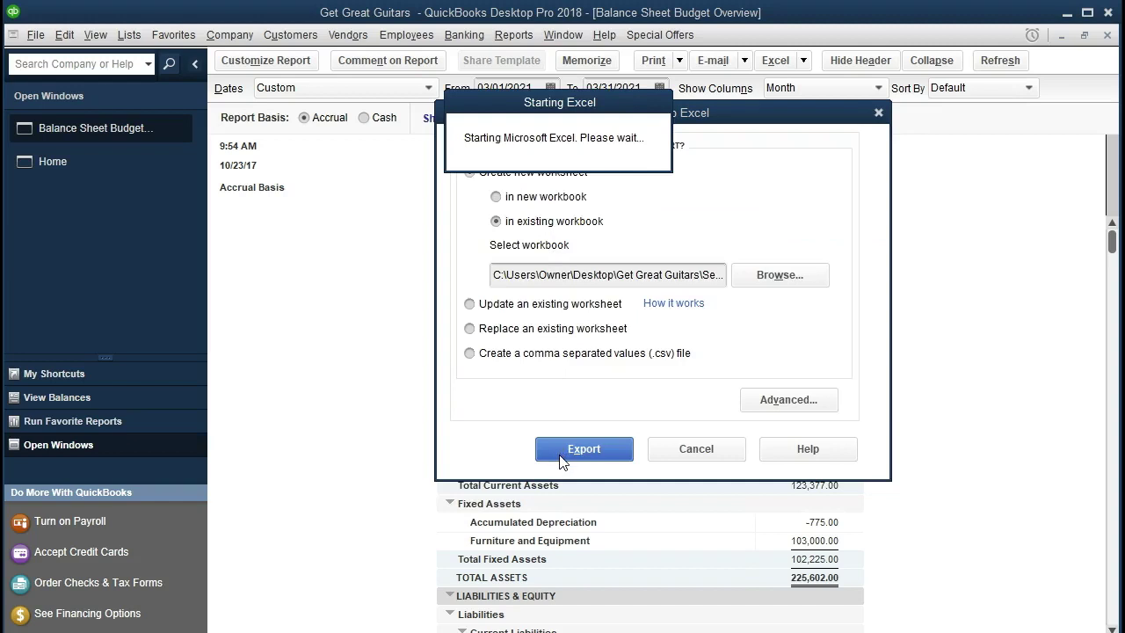
left_click(556, 450)
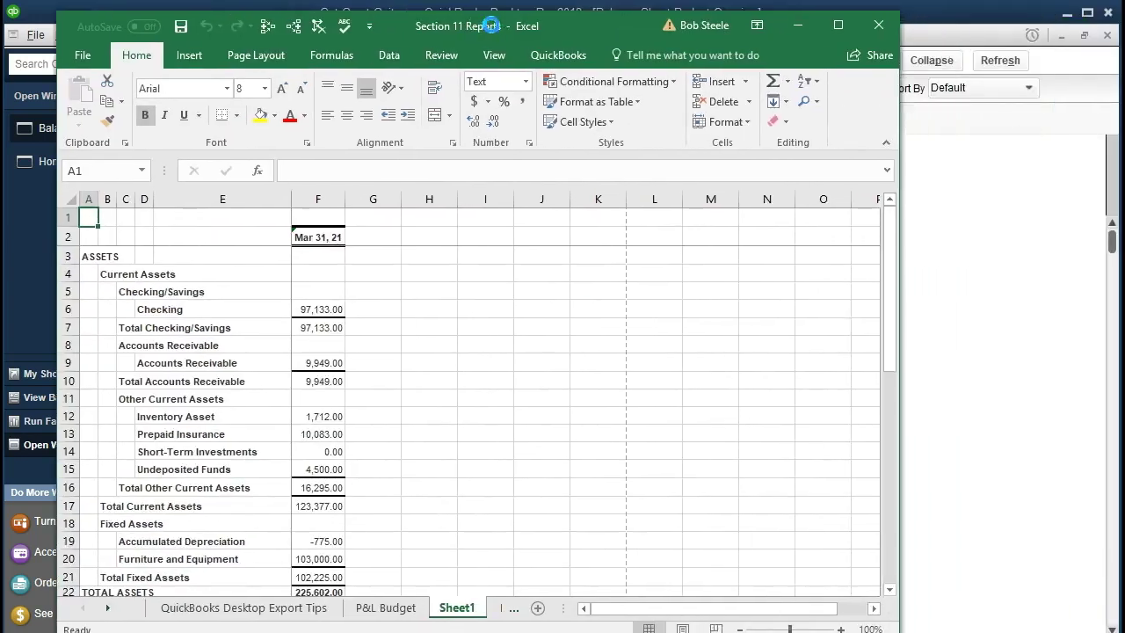
- Enlarge the Excel window to fill the screen and move Sheet1 after the P&L Budget vs Act sheet
left_click_drag(491, 25, 442, 14)
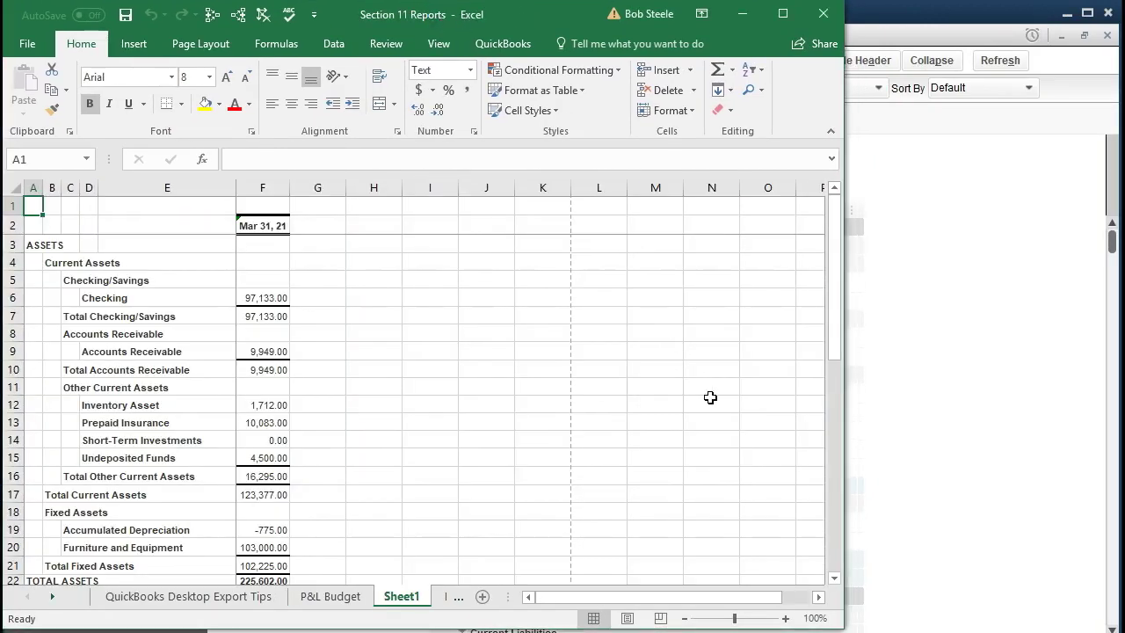
left_click_drag(854, 627, 1118, 627)
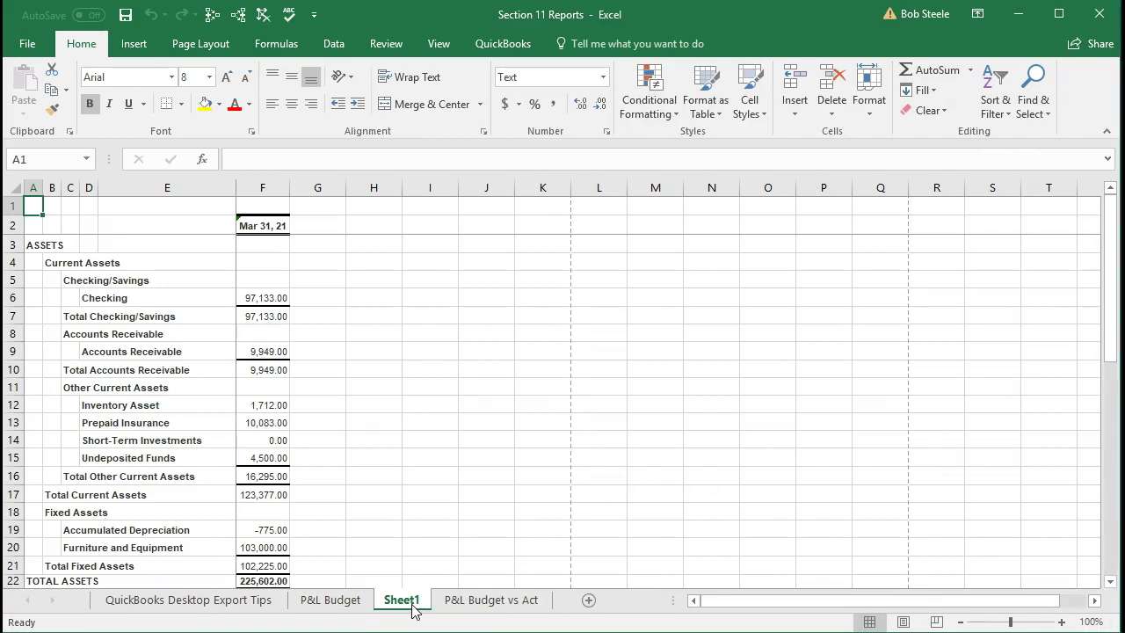
left_click_drag(415, 611, 564, 605)
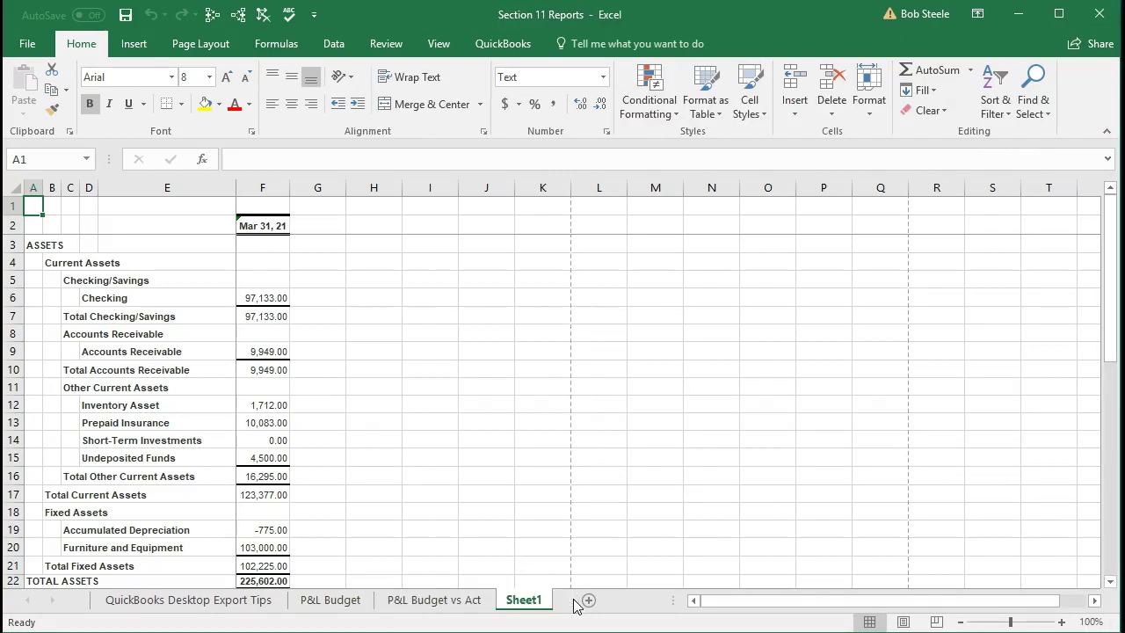
- Rename Sheet1 of the workbook as BS Budget
double_click(524, 601)
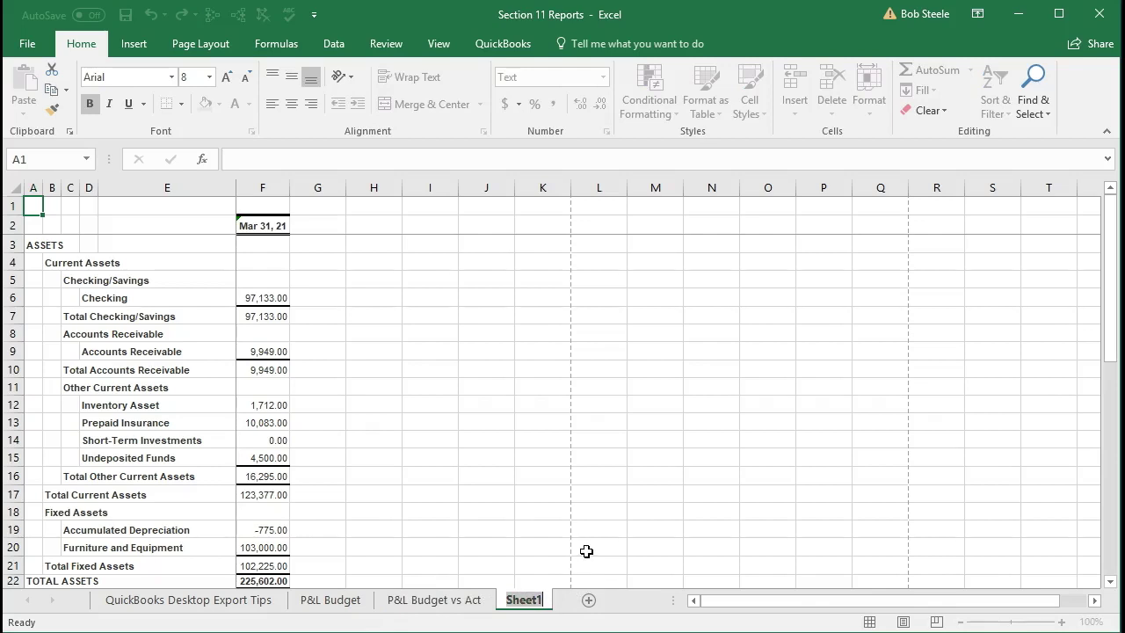
type("BS")
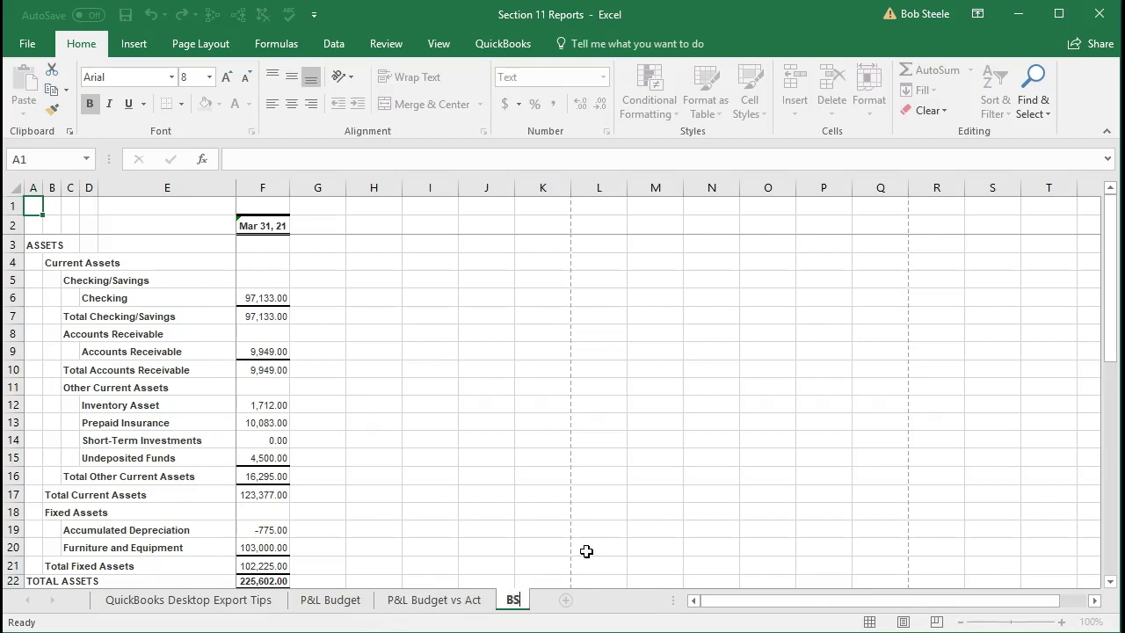
type(" Budgets")
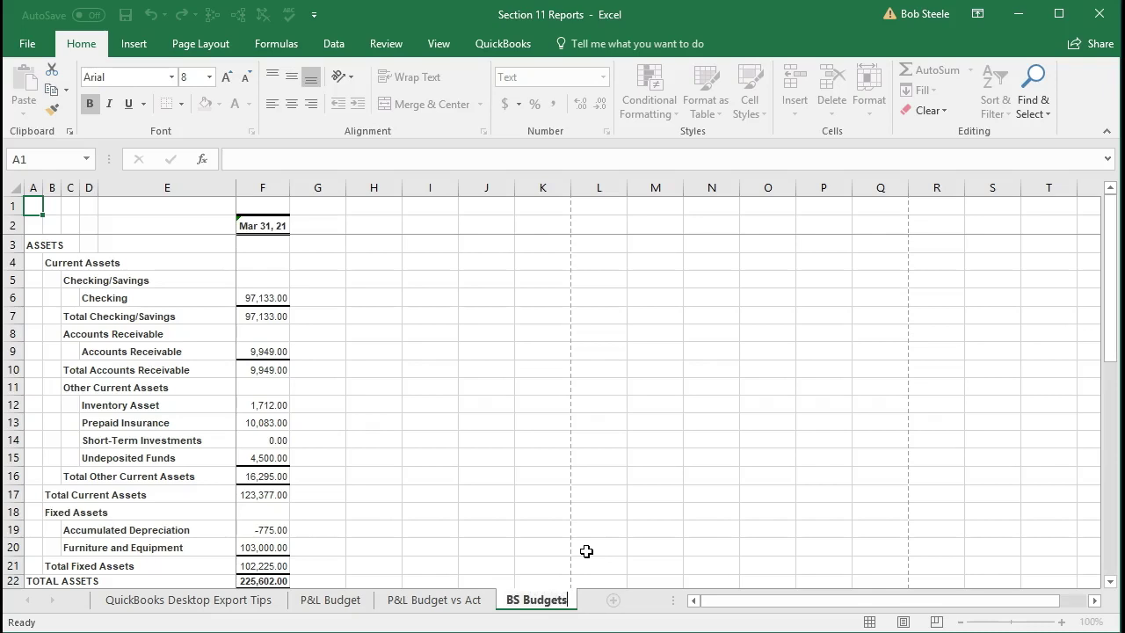
key("BackSpace")
left_click(487, 419)
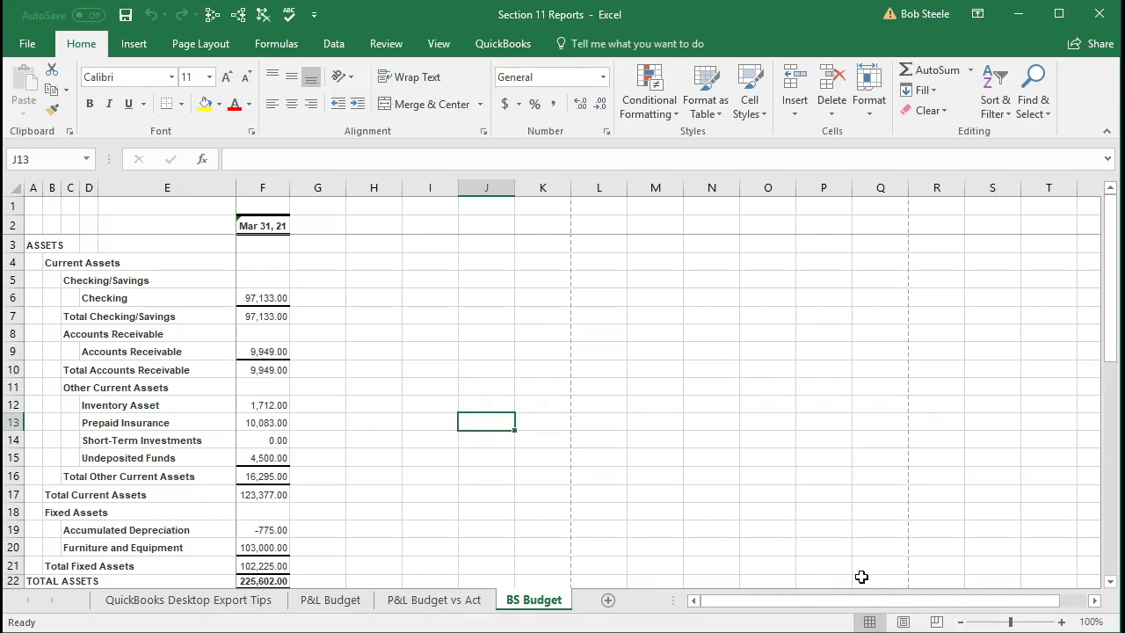
- Remove the split panes from the BS Budget sheet
left_click(443, 50)
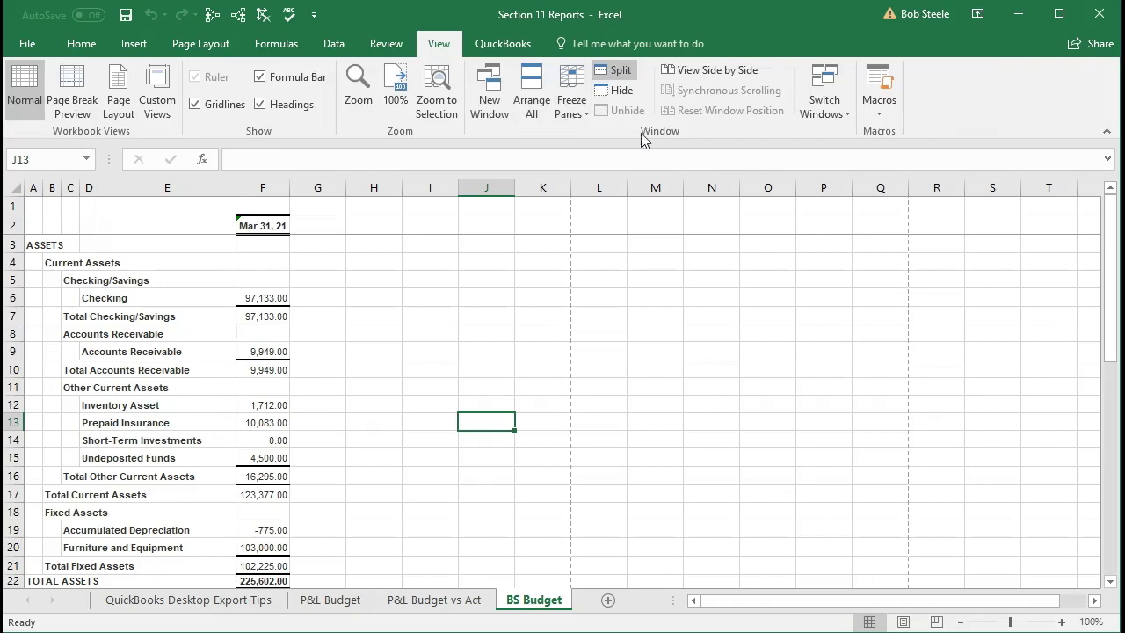
left_click(621, 74)
left_click(621, 74)
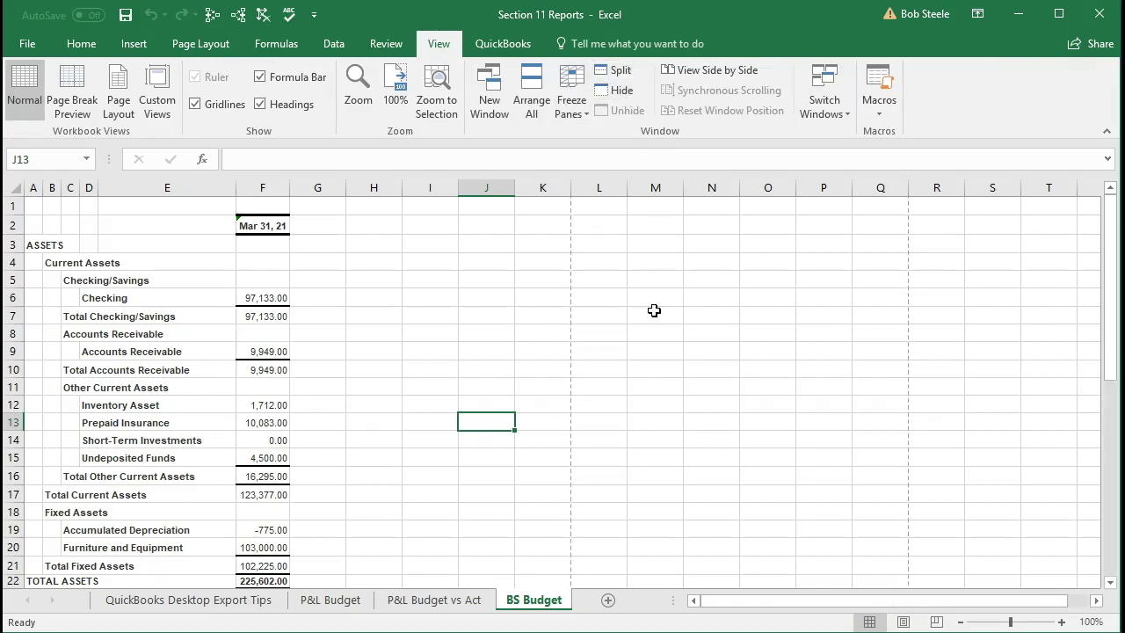
left_click(645, 391)
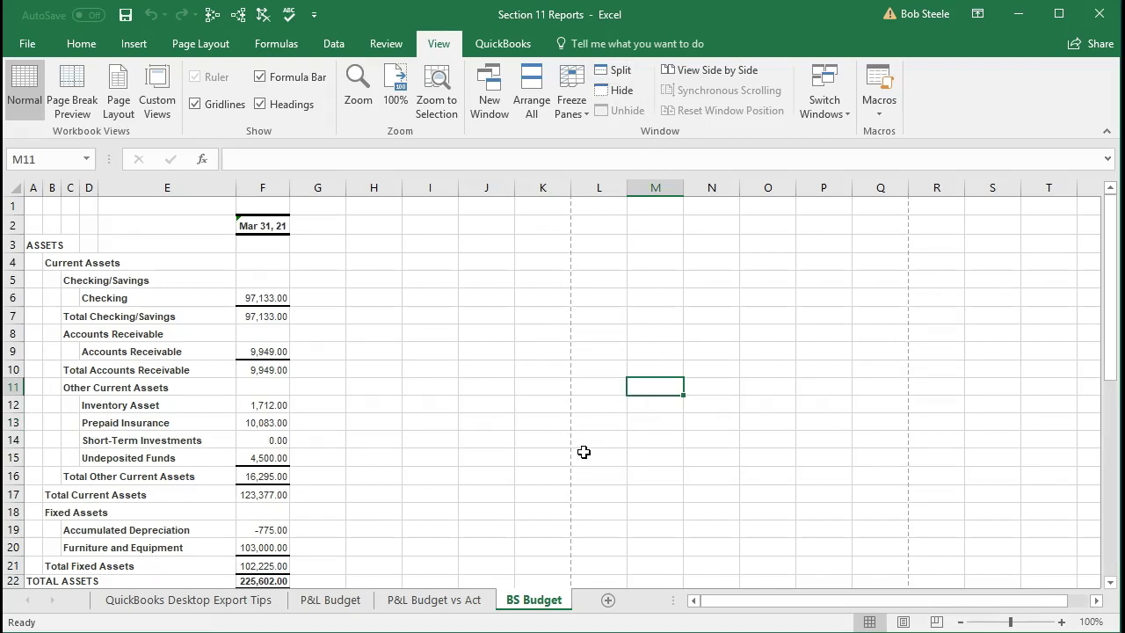
- Check the BS Budget sheet's report header in page layout, return to normal view and look through the balance sheet rows
left_click(904, 622)
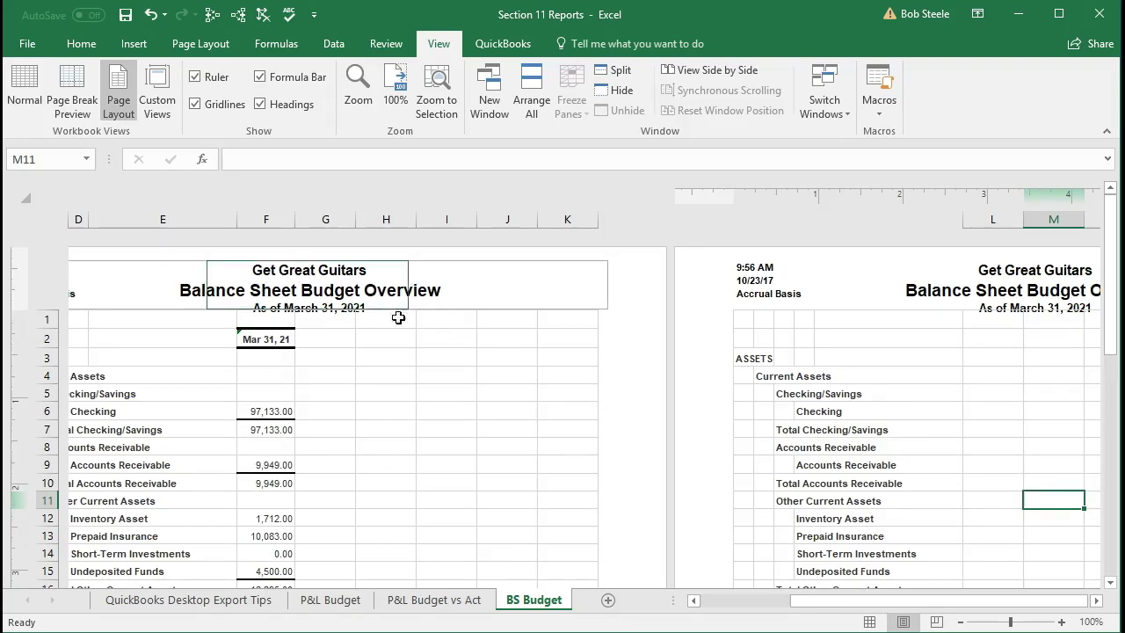
left_click(870, 622)
scroll(279, 478, "down", 2)
scroll(279, 478, "down", 8)
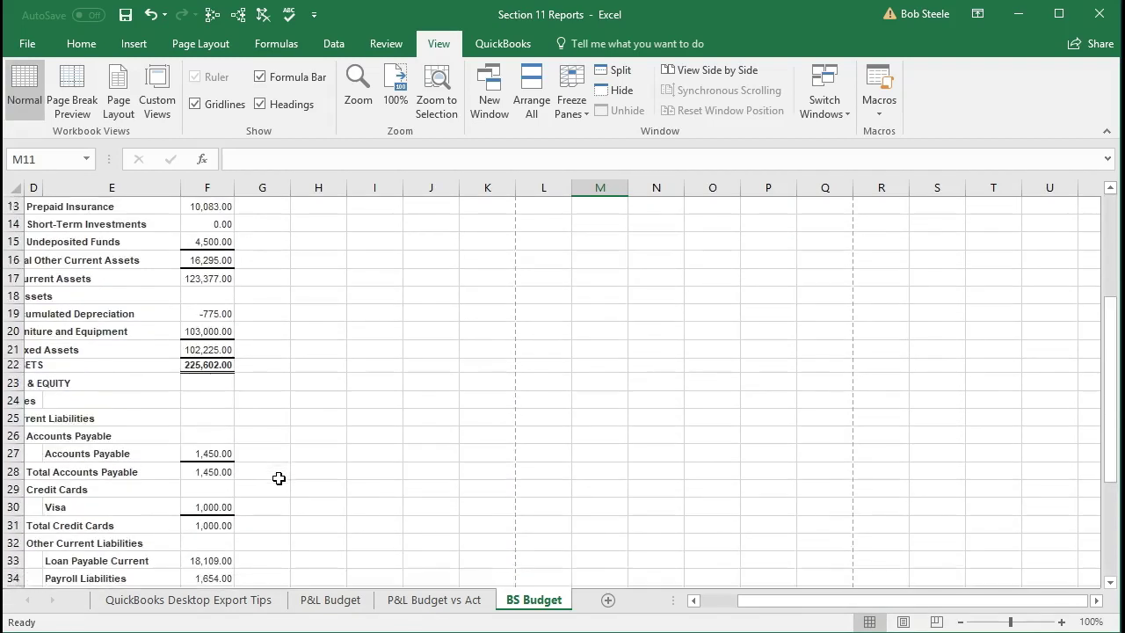
scroll(278, 478, "up", 10)
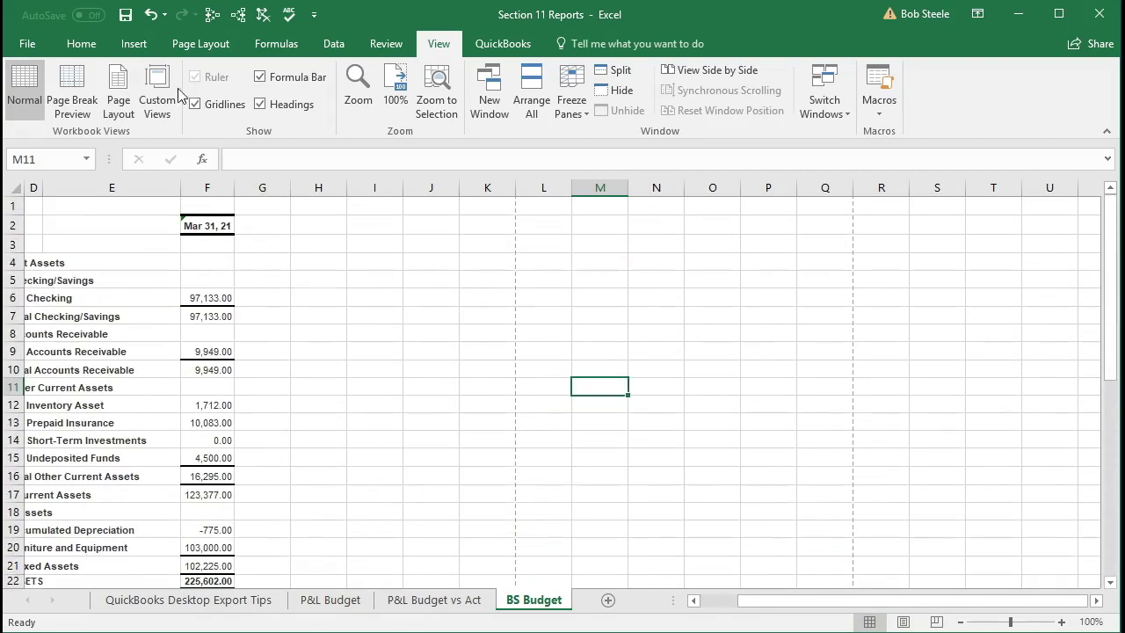
- Save the Section 11 Reports workbook as a macro-free workbook, close it and return to QuickBooks
left_click(126, 14)
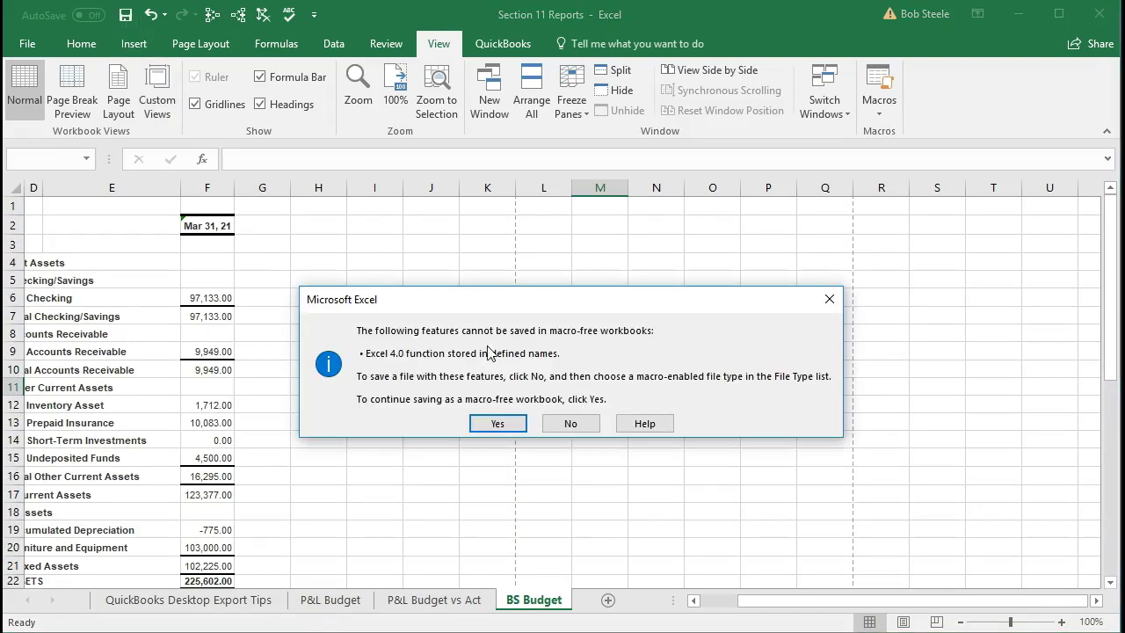
left_click(498, 424)
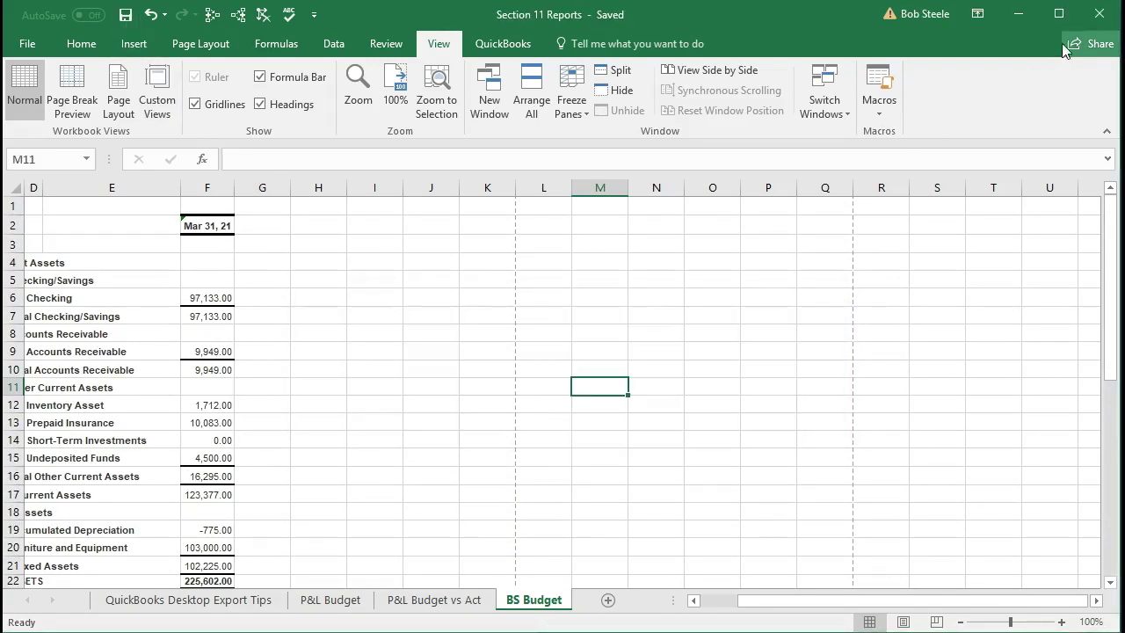
left_click(1092, 19)
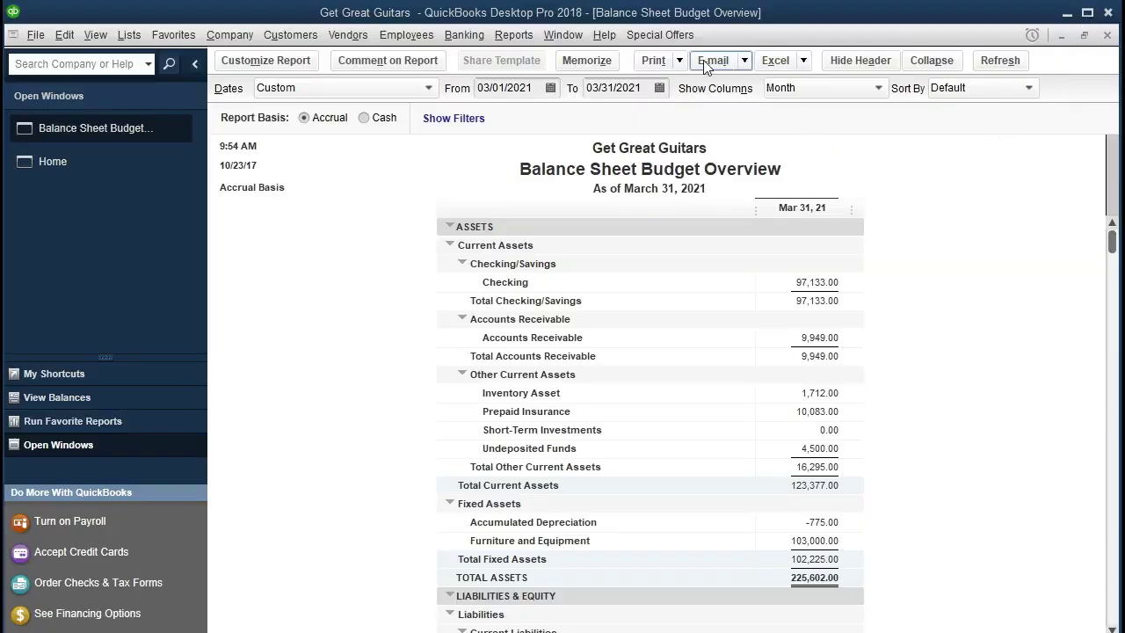
- Create a Budget vs. Actual report from the FY2021 - Balance Sheet by Account budget
left_click(523, 39)
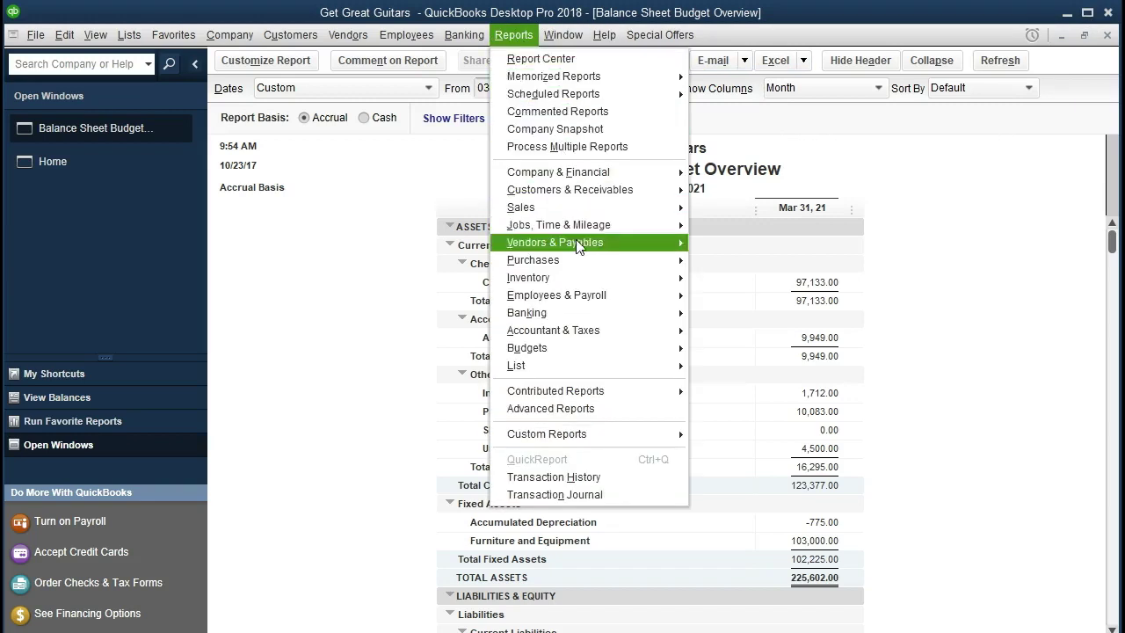
mouse_move(591, 350)
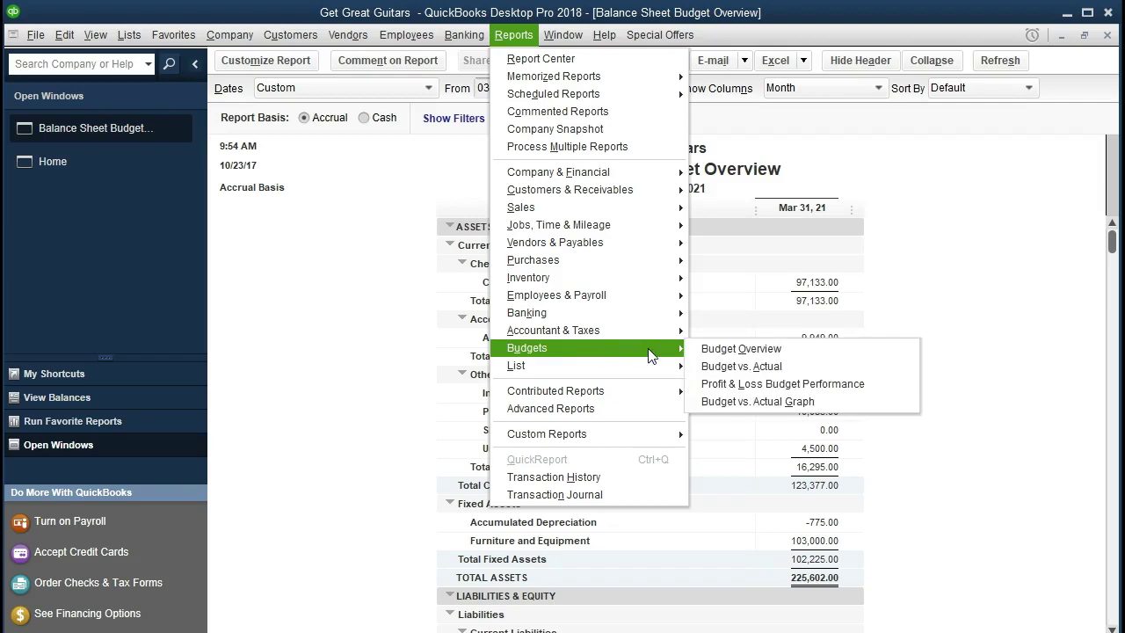
left_click(805, 368)
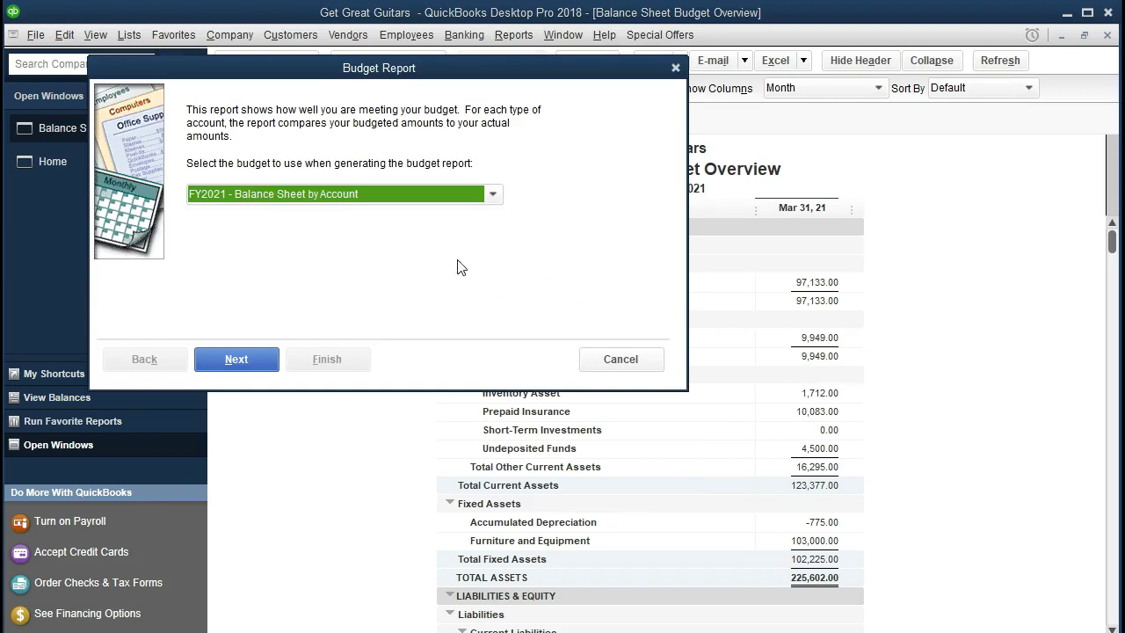
left_click(262, 367)
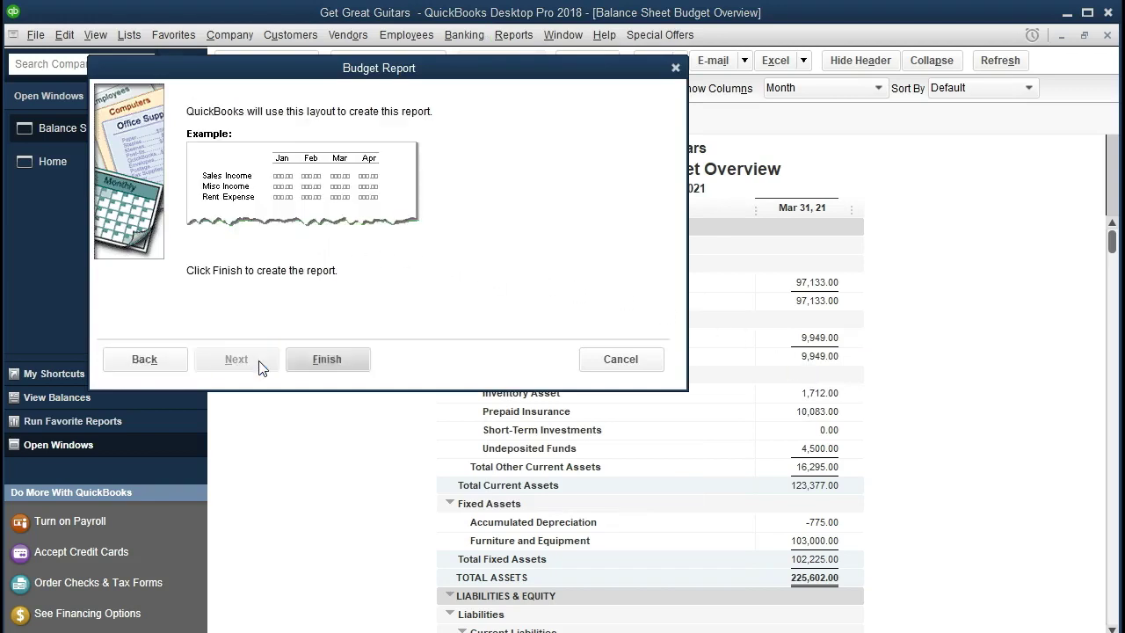
left_click(310, 360)
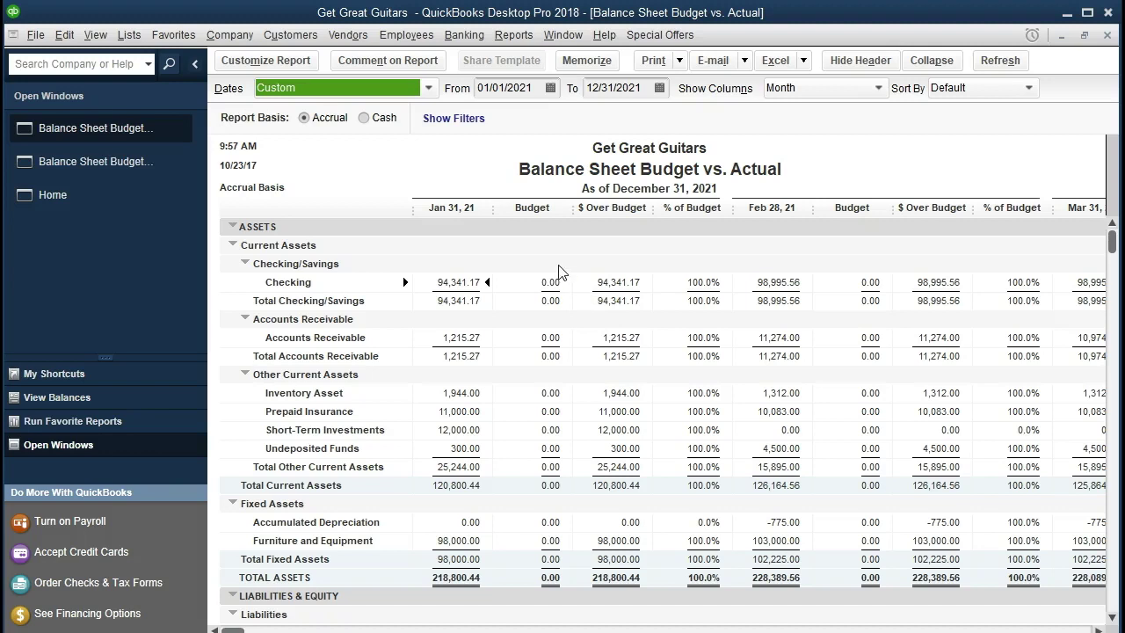
- Set the Budget vs. Actual report's date range from 03/01/2021 to 03/31/2021
key("Tab")
type("03")
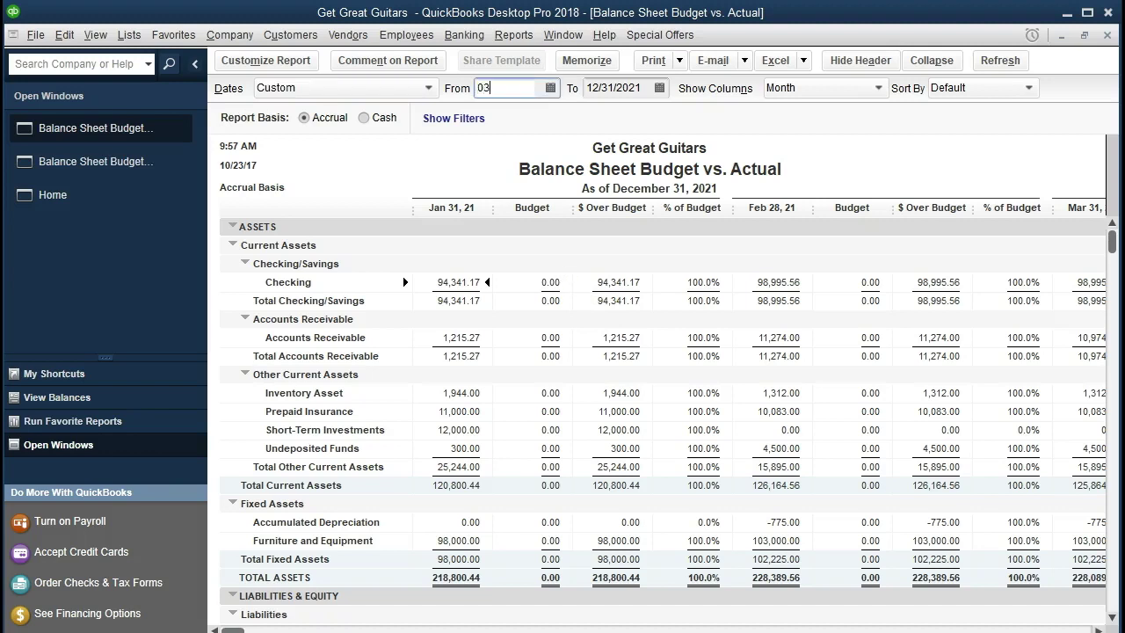
type("/01/2021")
key("Tab")
type("03/")
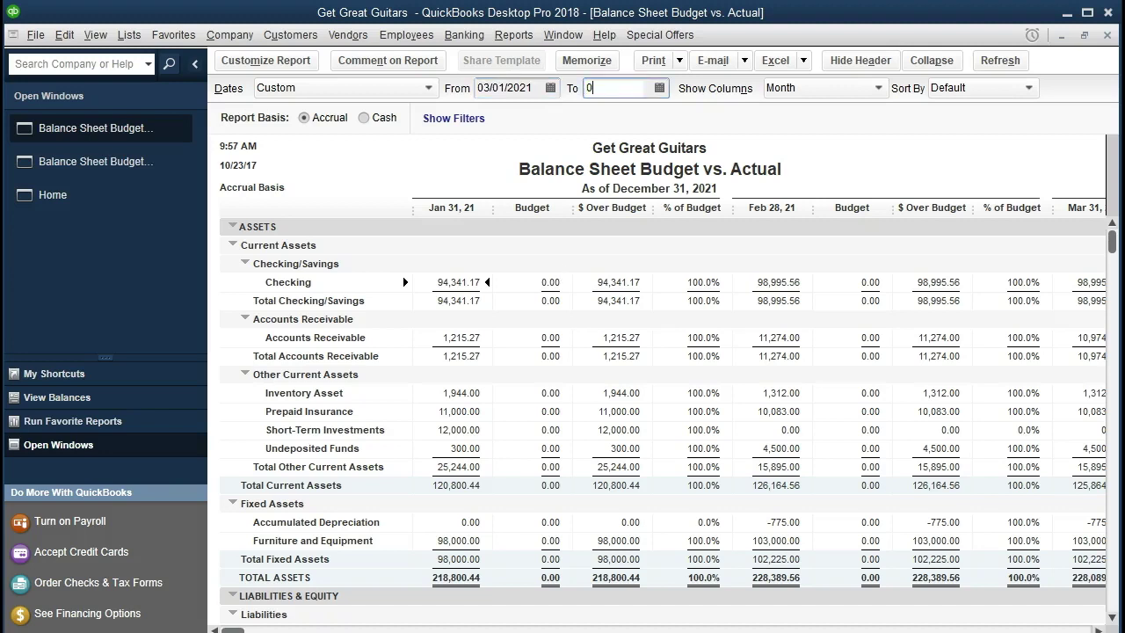
type("31/2021")
key("Tab")
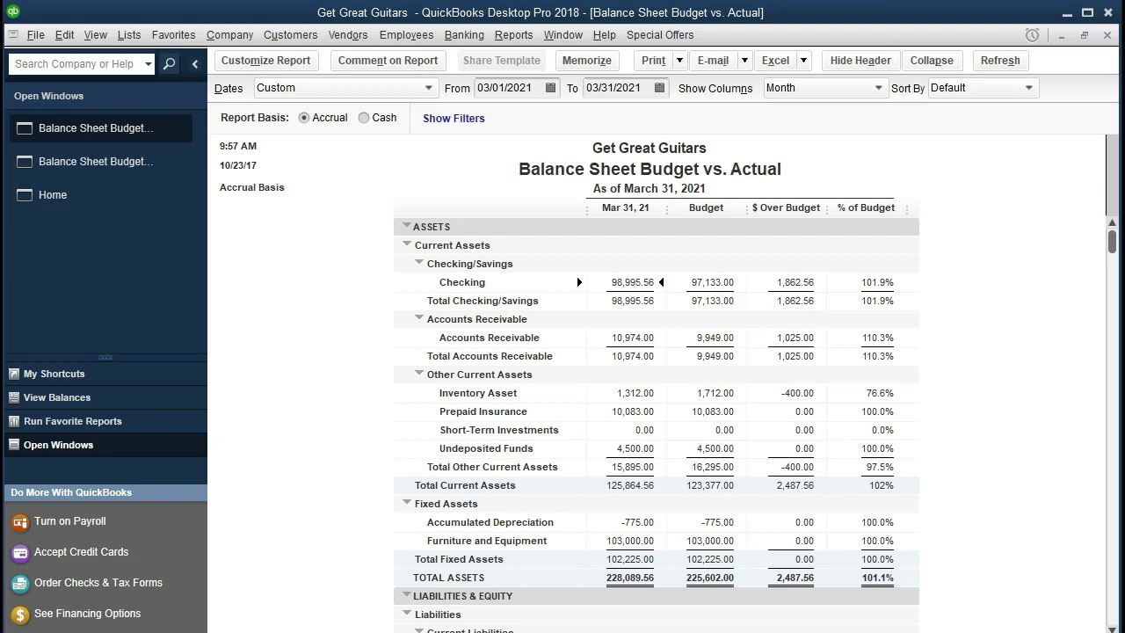
- Verify the Checking percent of budget in Calculator by dividing 98,995.56 by 97,133 and multiplying by 100, and close Calculator
left_click_drag(566, 375, 659, 353)
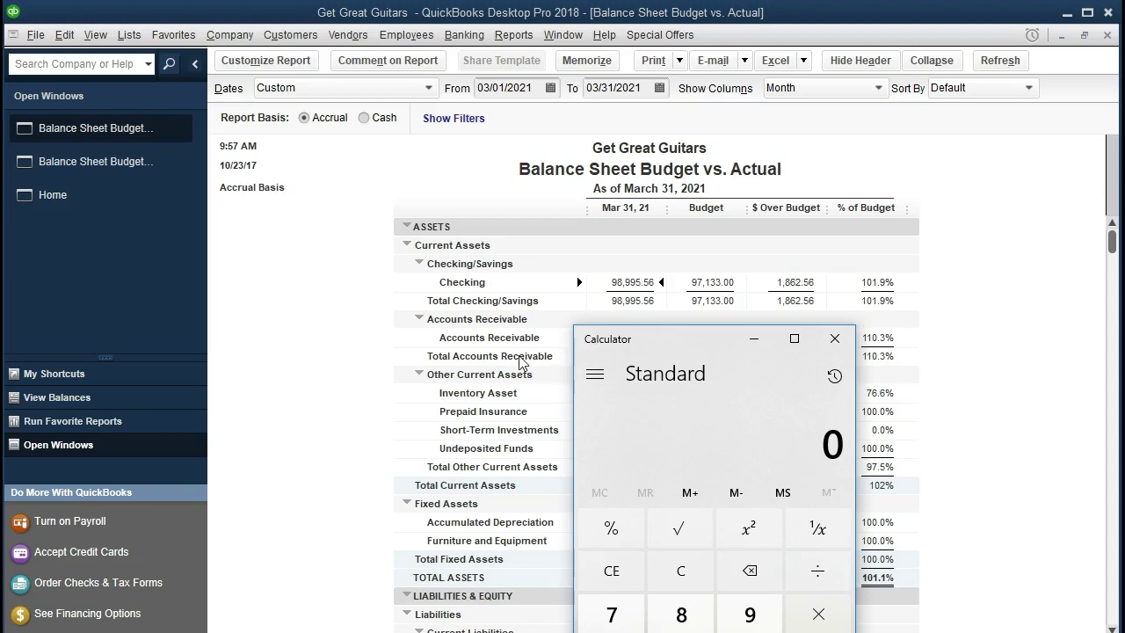
type("98,995.")
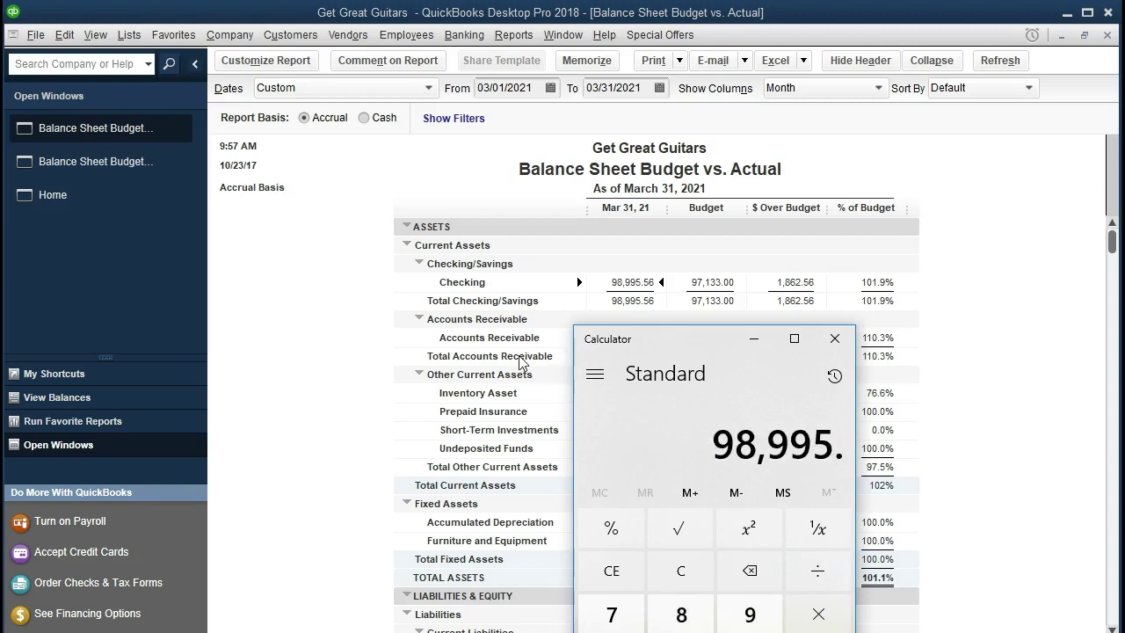
type("56")
key("slash")
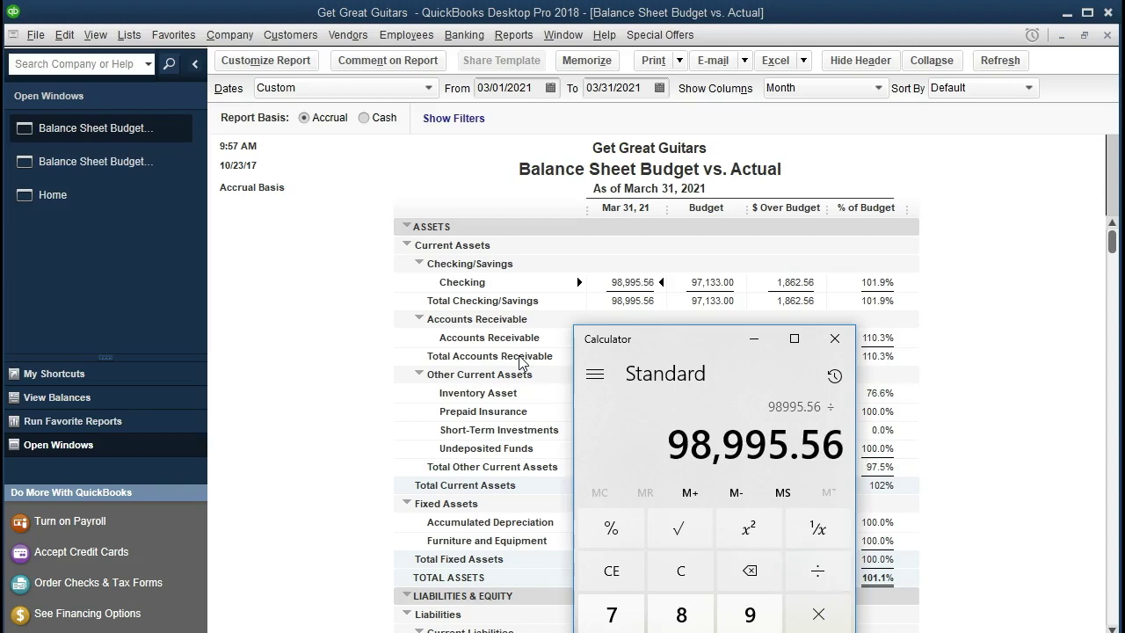
type("97,133")
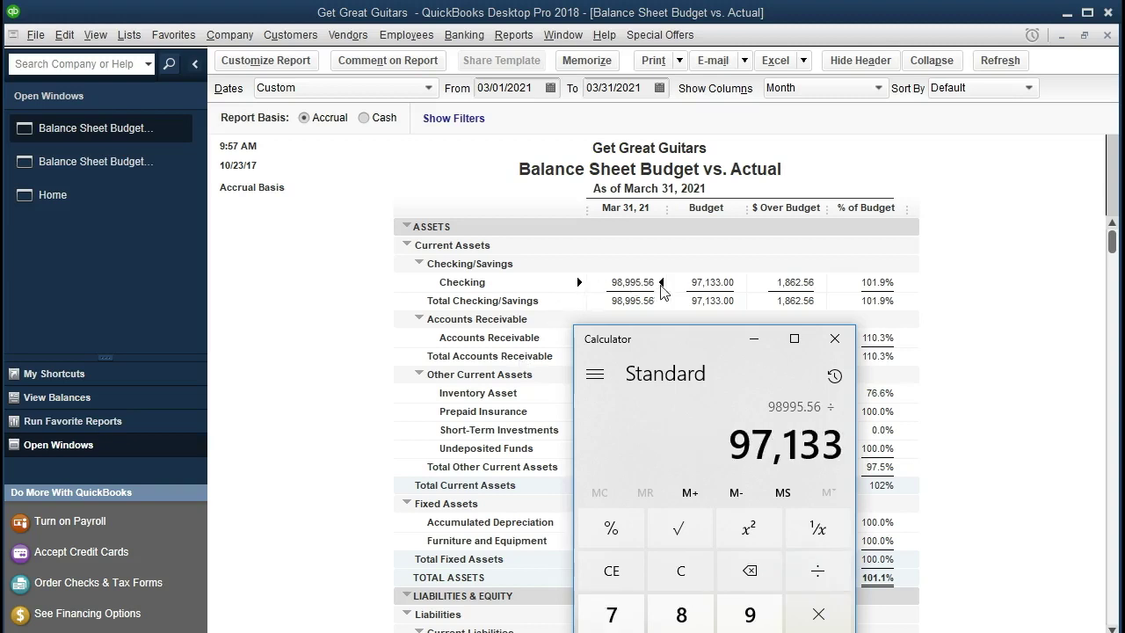
key("Return")
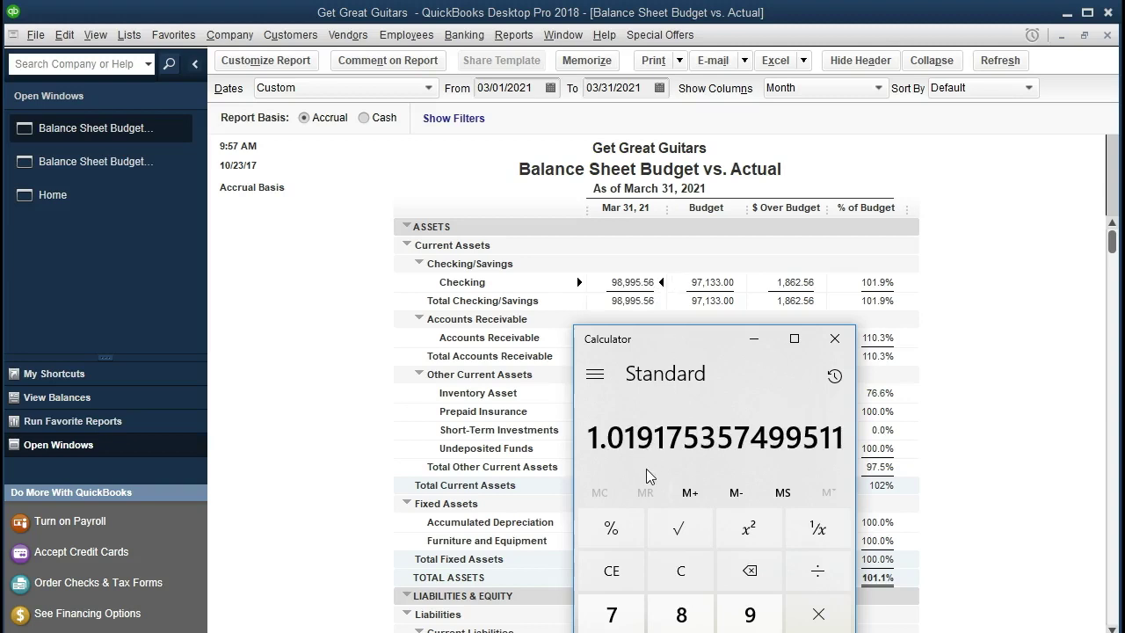
key("asterisk")
type("100")
key("Return")
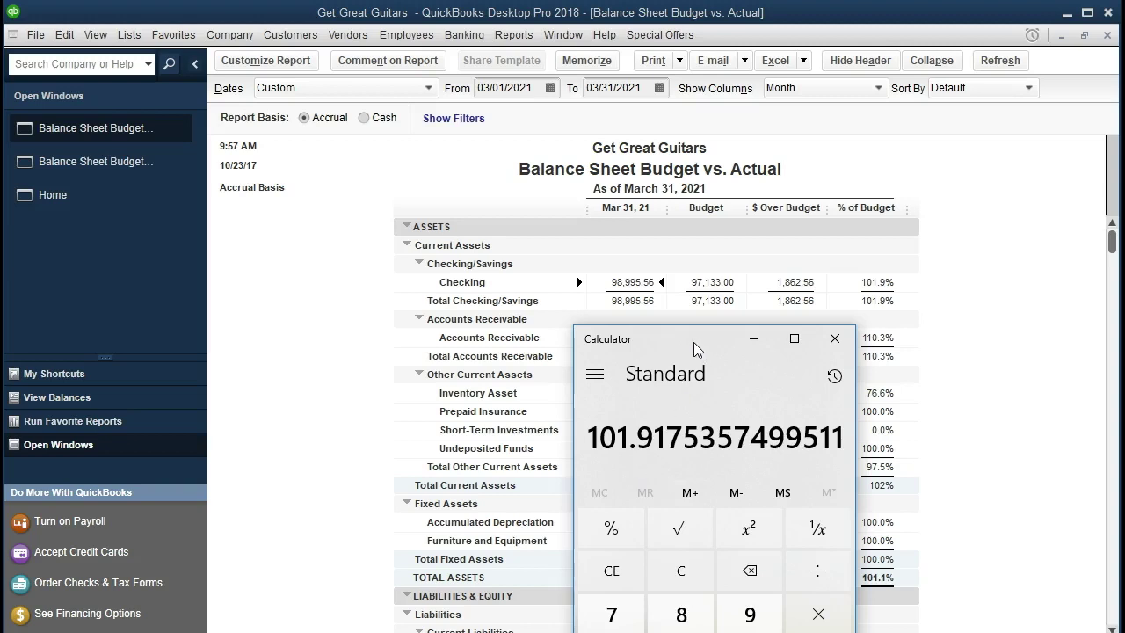
left_click(835, 339)
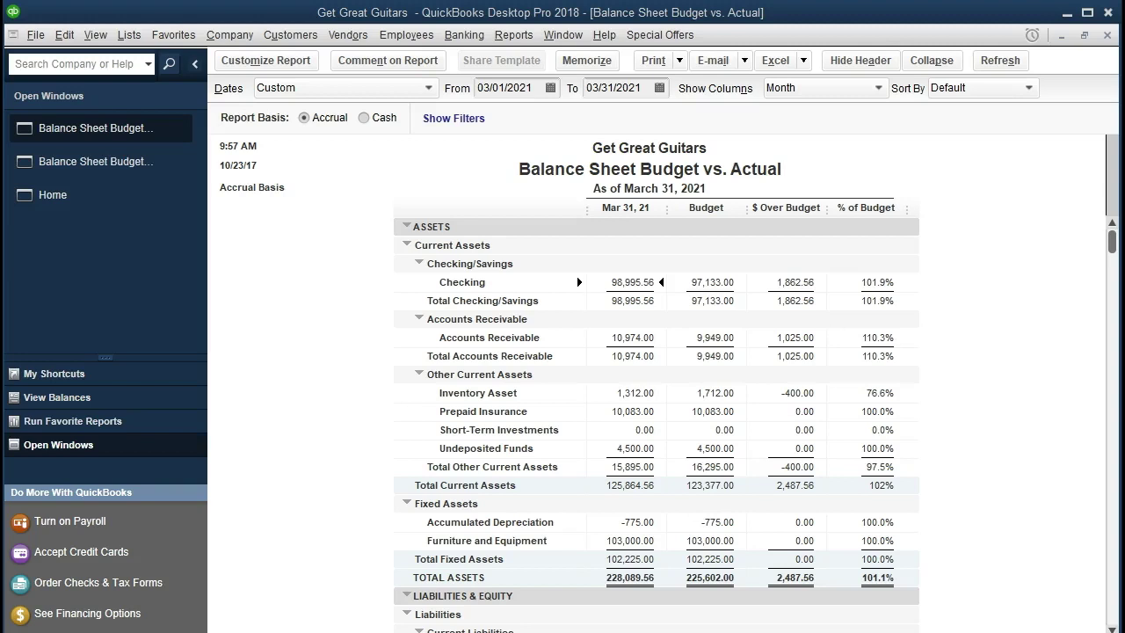
- Export the Balance Sheet Budget vs. Actual report to a new worksheet in the existing Section 11 Reports workbook
scroll(714, 473, "down", 5)
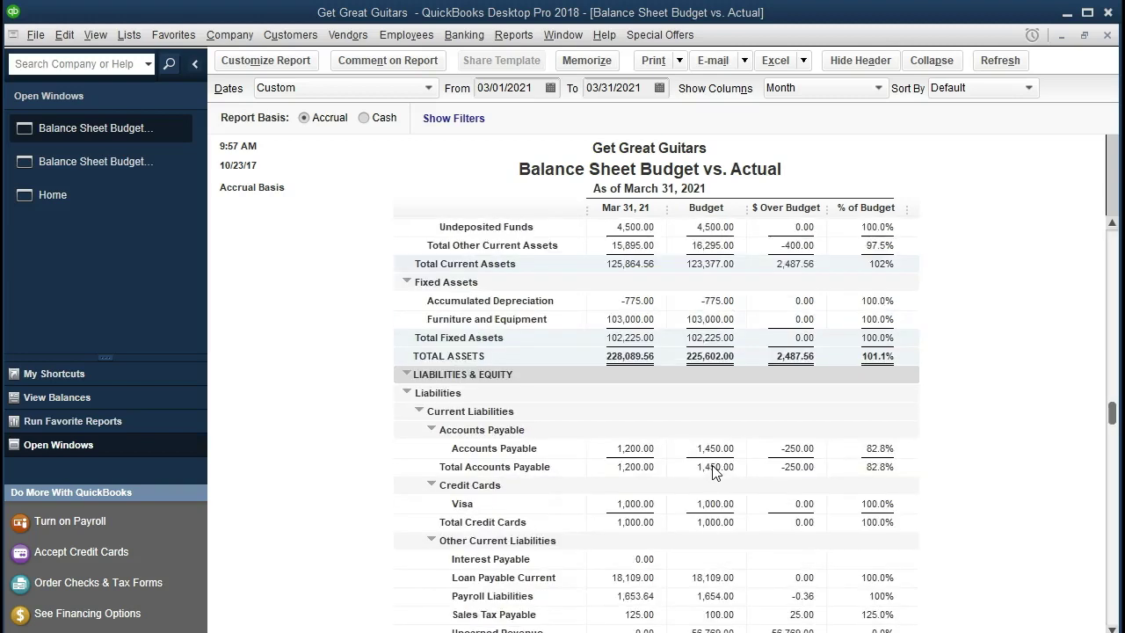
scroll(714, 473, "down", 4)
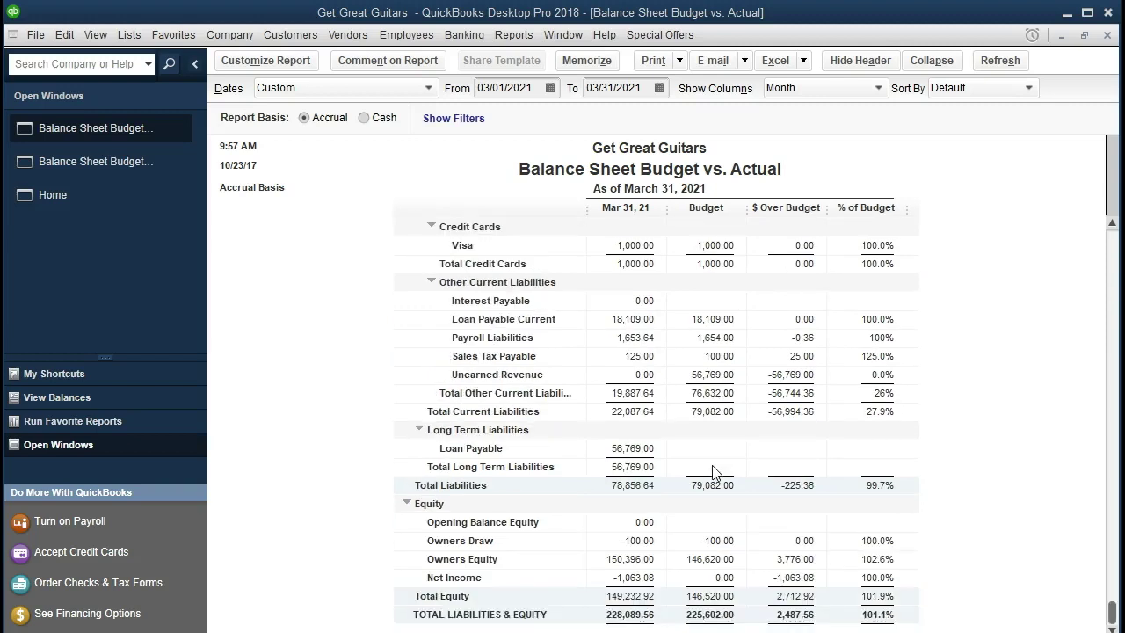
left_click(515, 36)
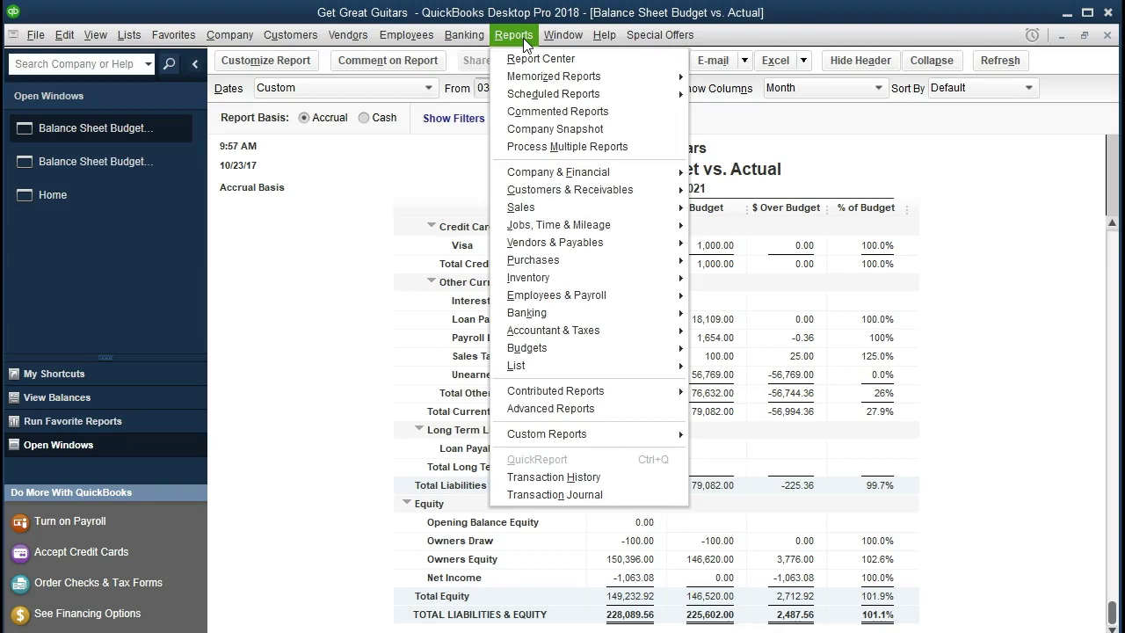
left_click(523, 38)
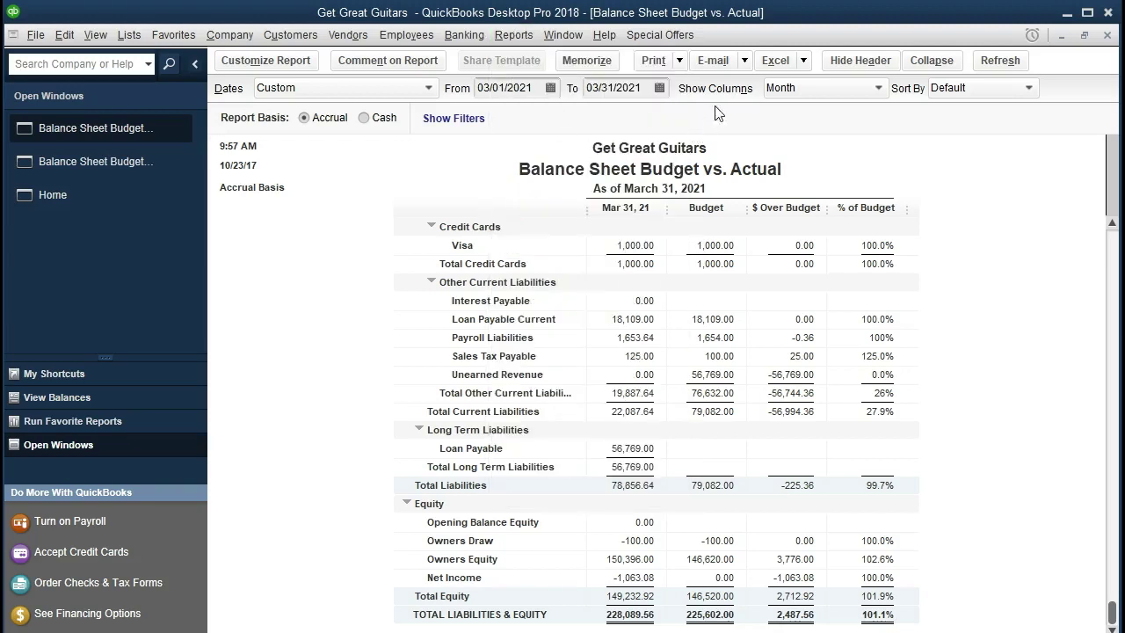
left_click(800, 62)
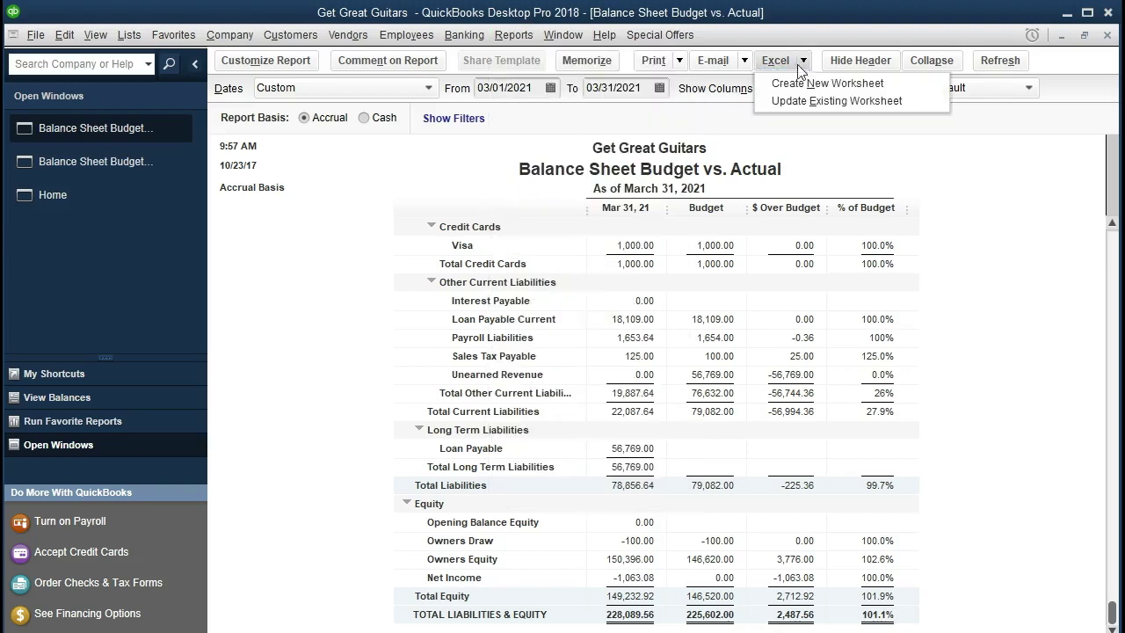
left_click(893, 99)
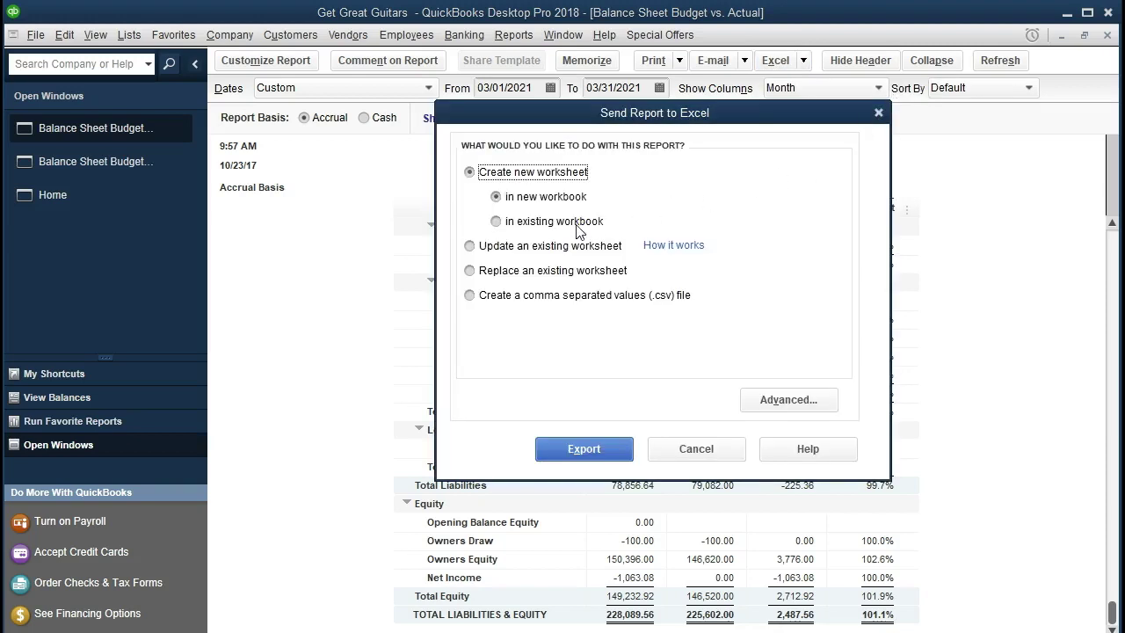
left_click(502, 223)
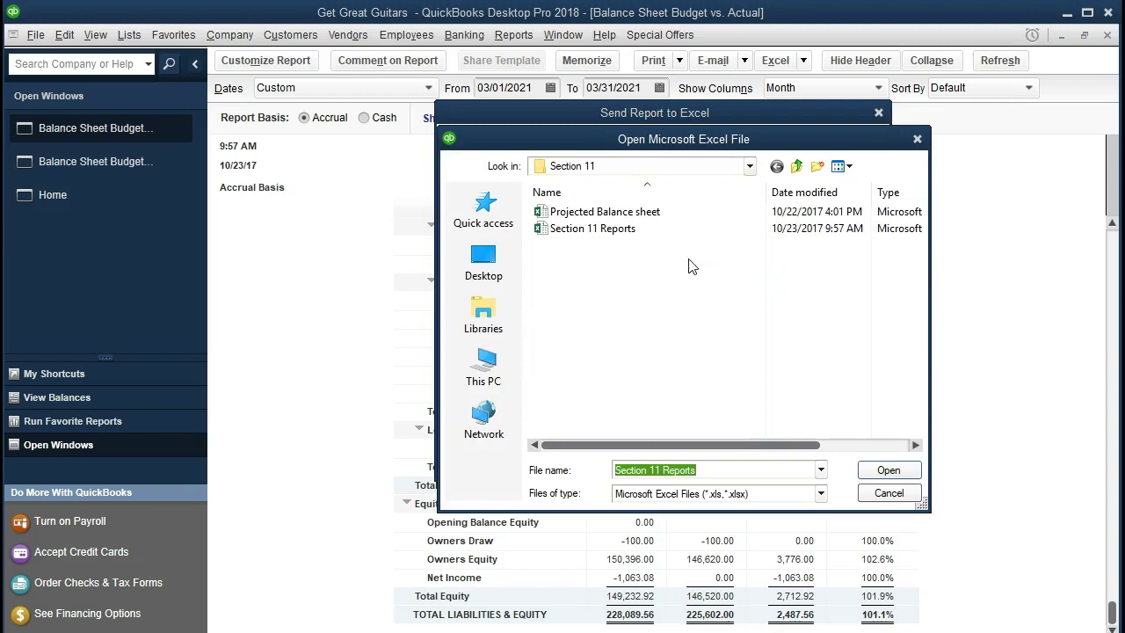
double_click(571, 231)
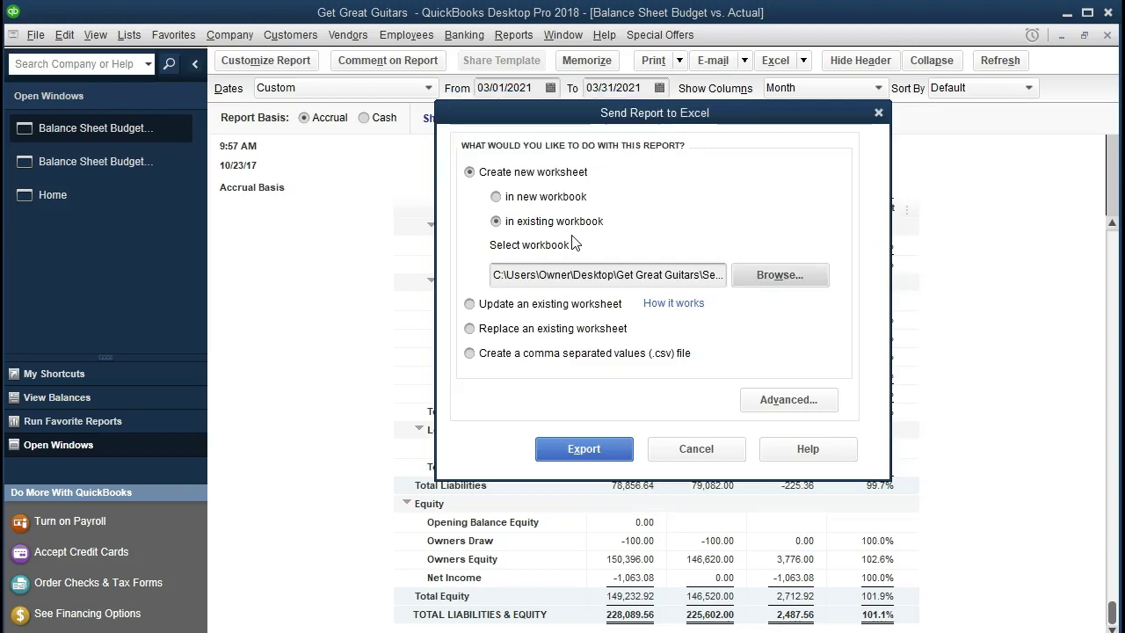
left_click(547, 447)
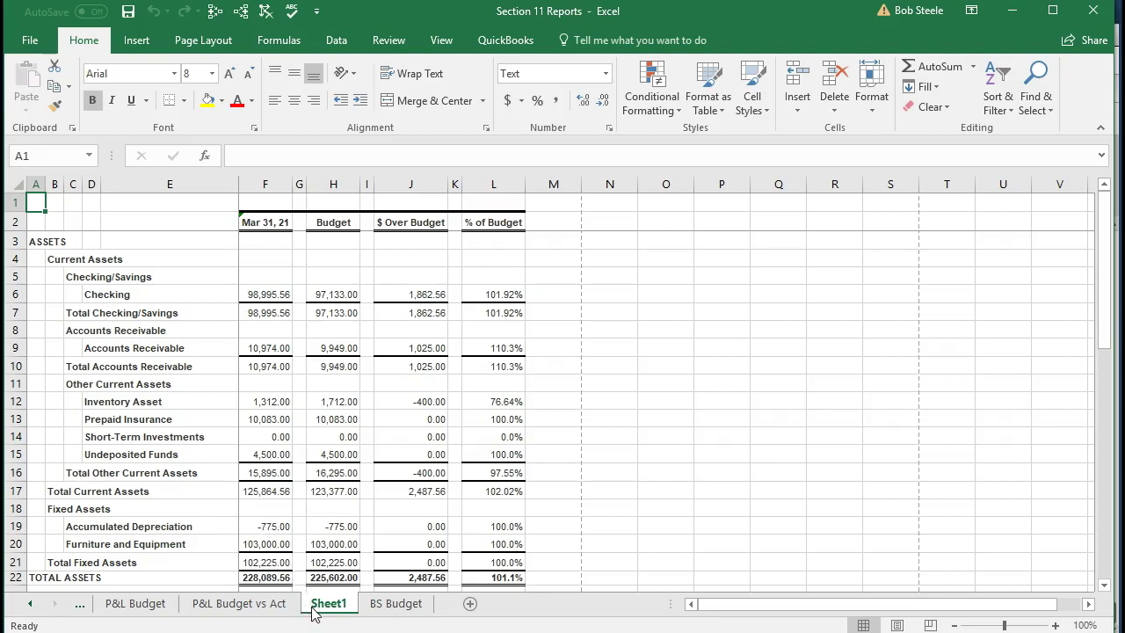
- Move the exported Sheet1 after the BS Budget sheet and rename it BS Budg vs Act
left_click_drag(314, 611, 443, 610)
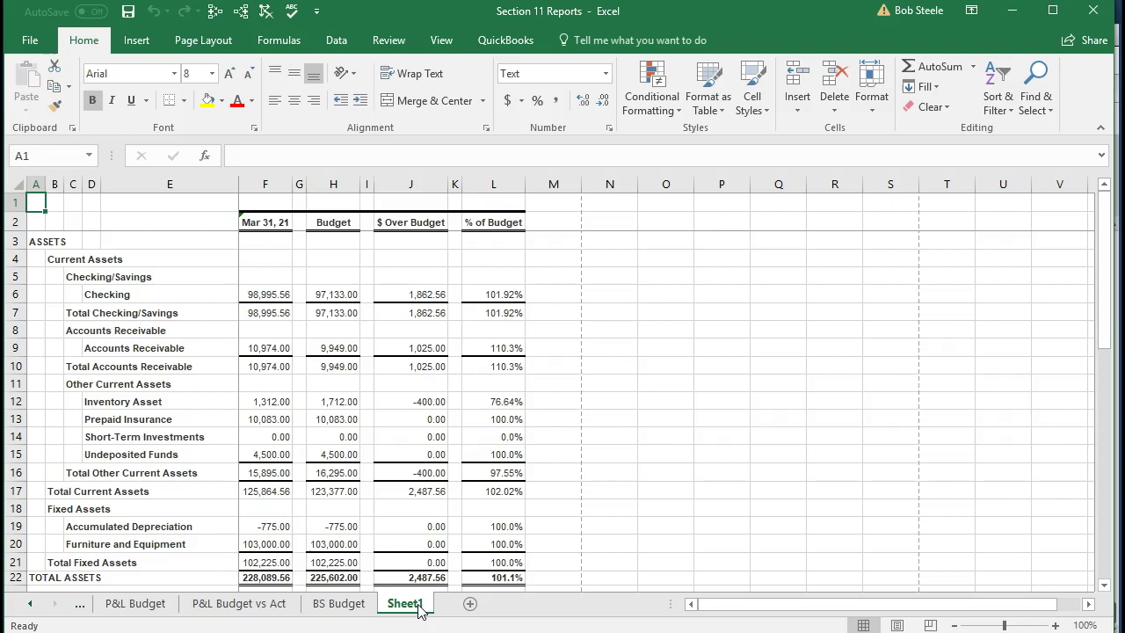
double_click(420, 611)
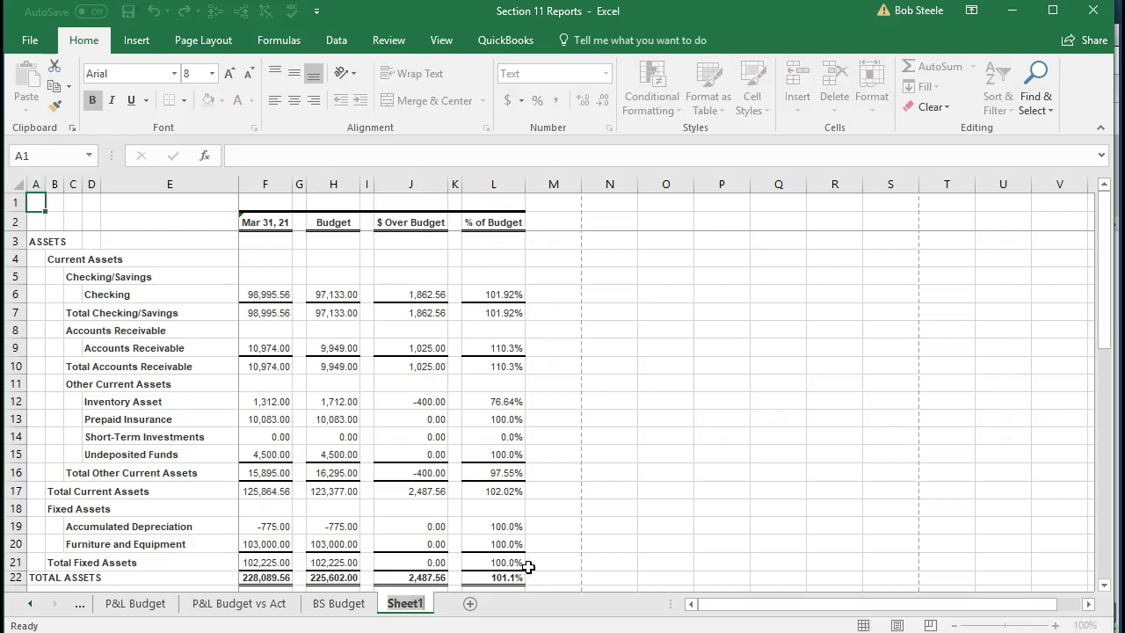
type("BS")
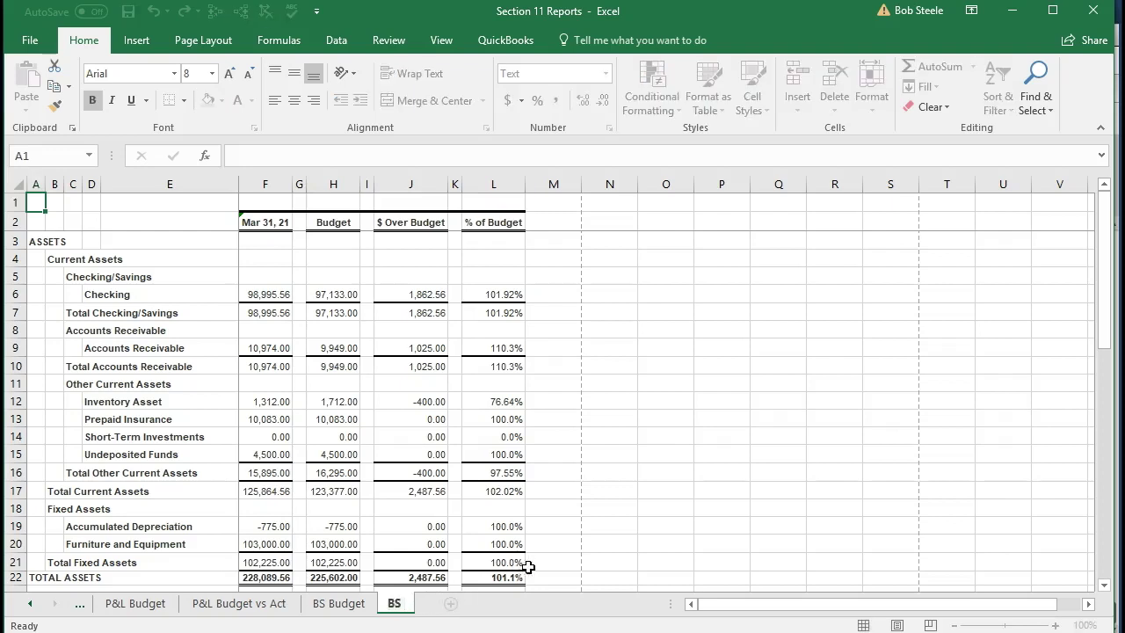
type(" Budg v")
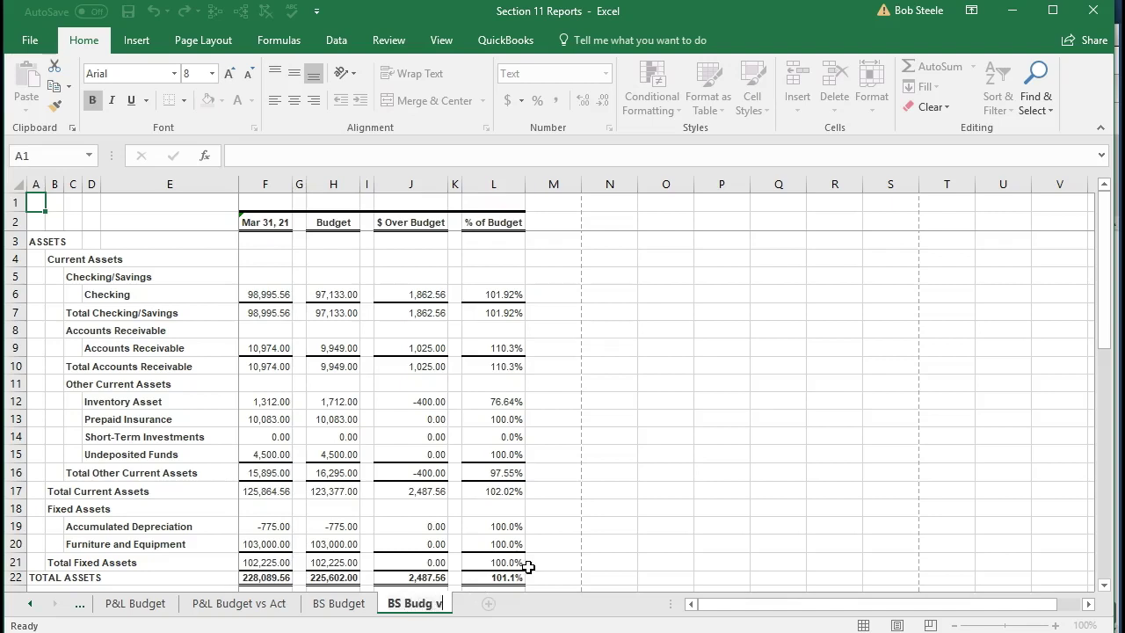
type("s Act")
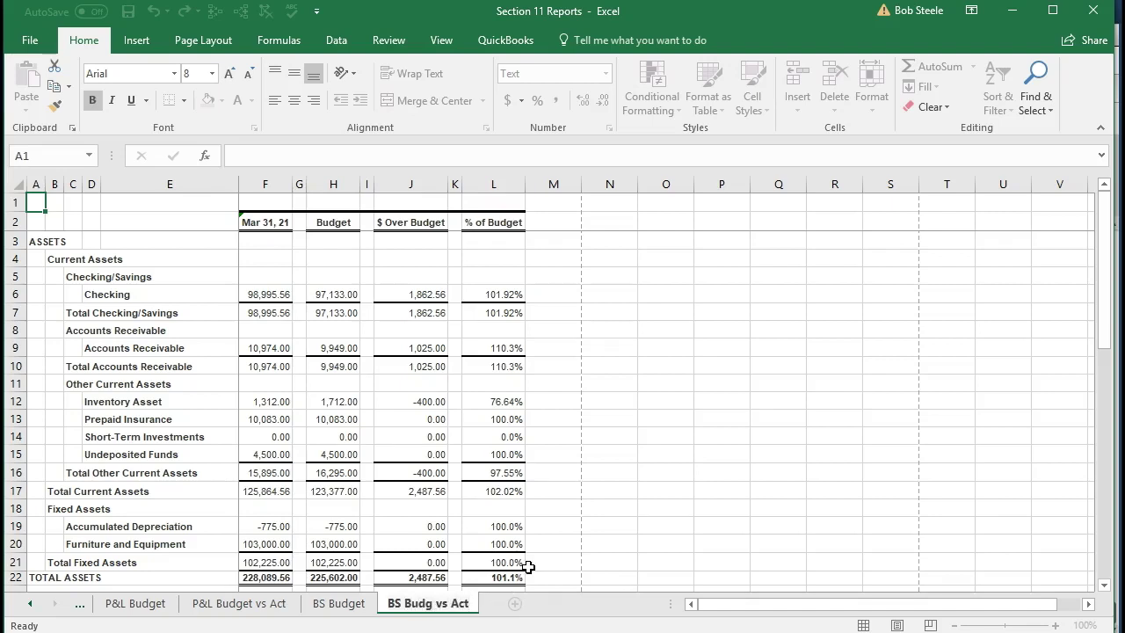
left_click(517, 492)
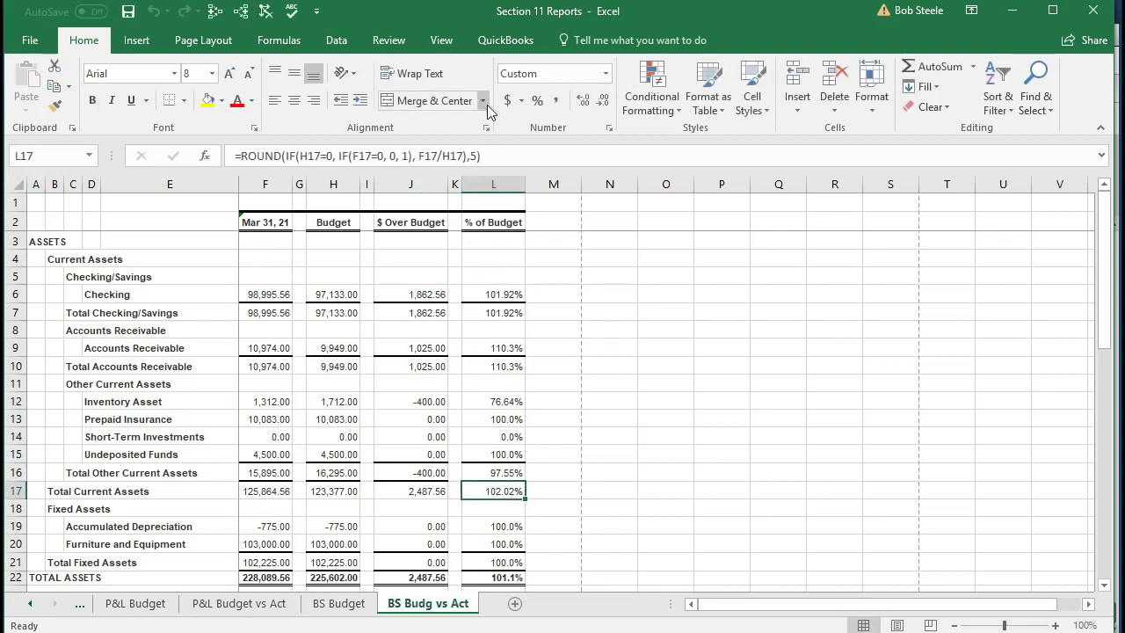
- Check the BS Budg vs Act sheet's header in Page Layout view, and return to Normal view to review the report
left_click(445, 41)
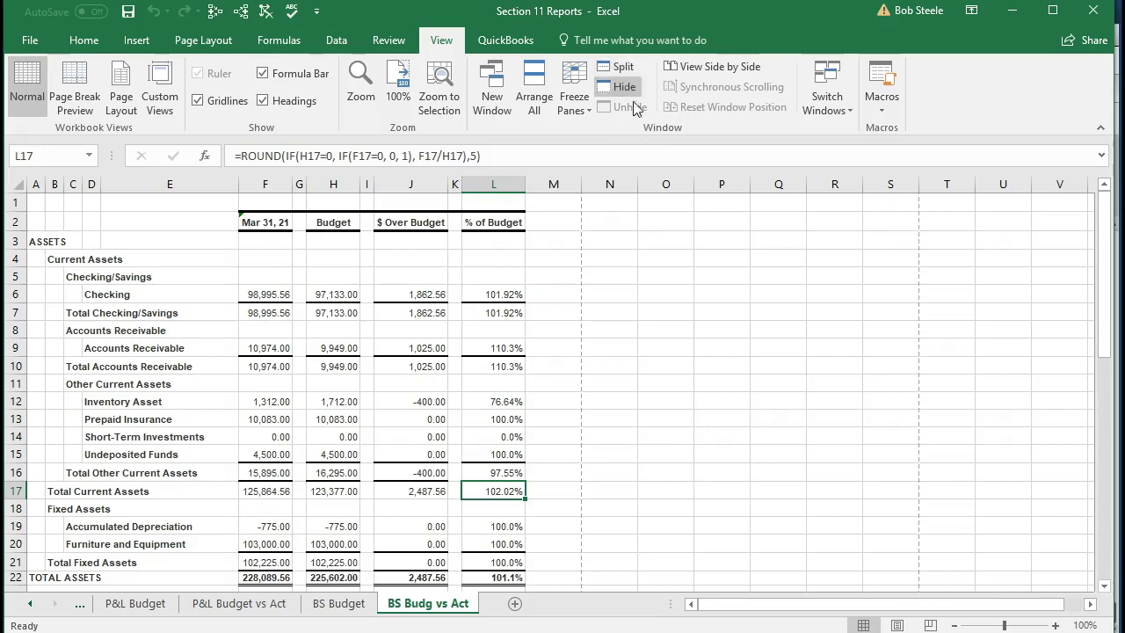
left_click(897, 625)
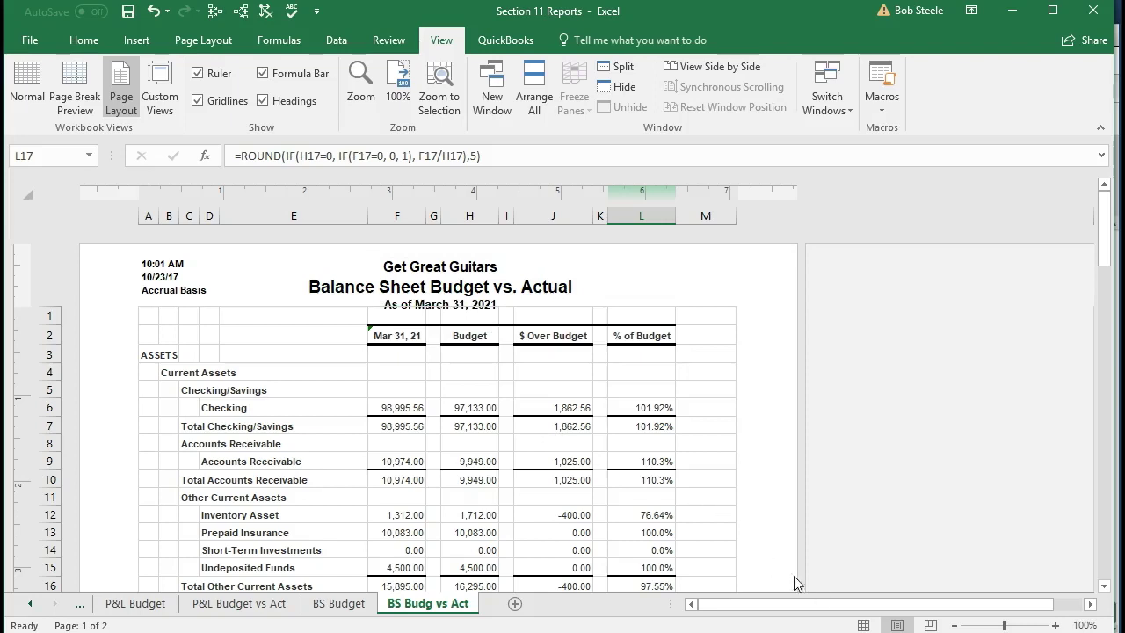
left_click(864, 625)
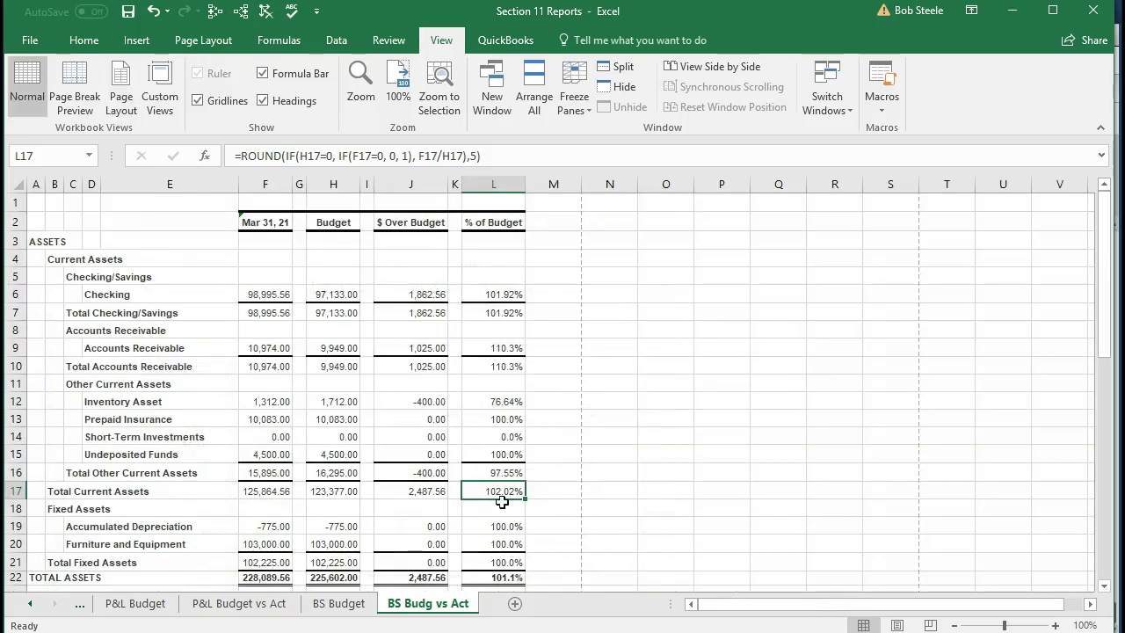
scroll(434, 490, "down", 4)
scroll(435, 490, "up", 4)
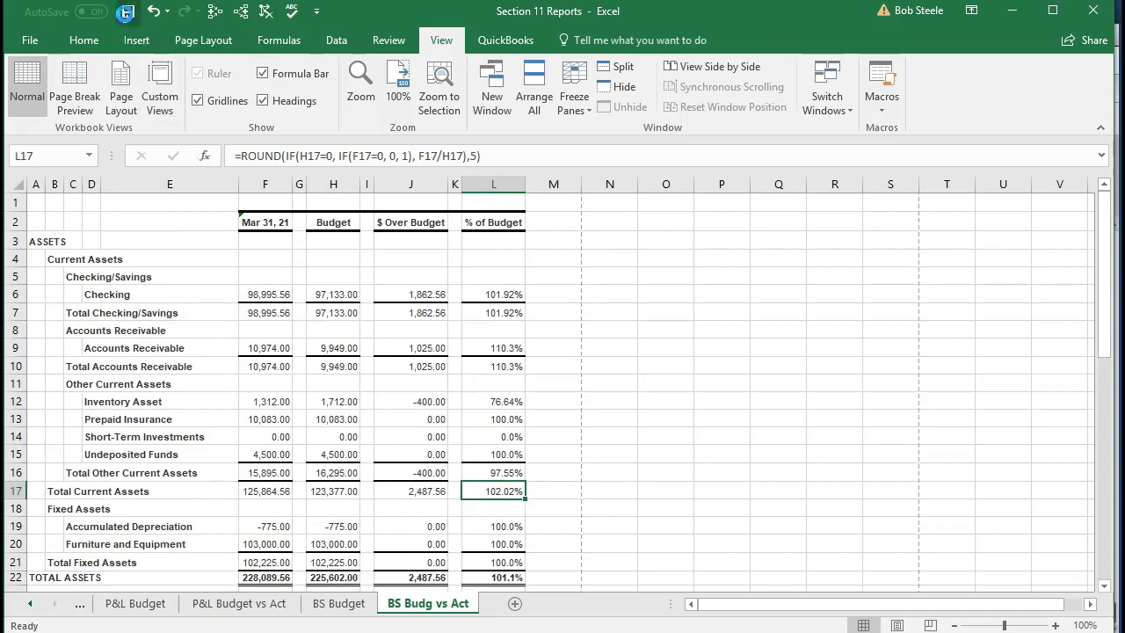
- Save the Section 11 Reports workbook and close it to return to QuickBooks
left_click(128, 12)
left_click(493, 423)
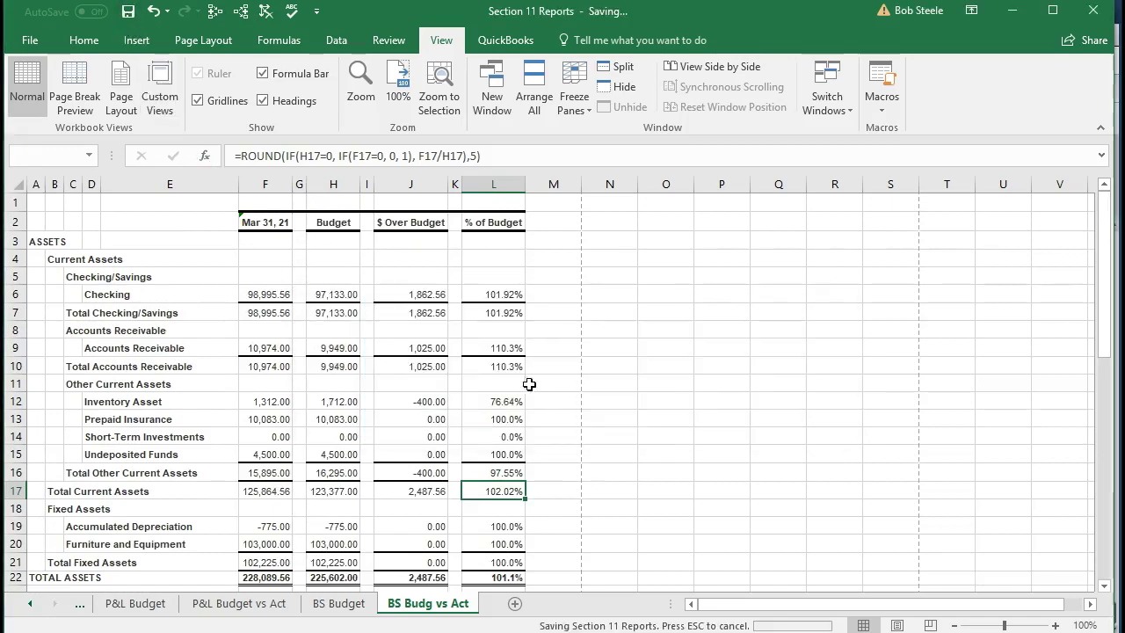
left_click(1095, 11)
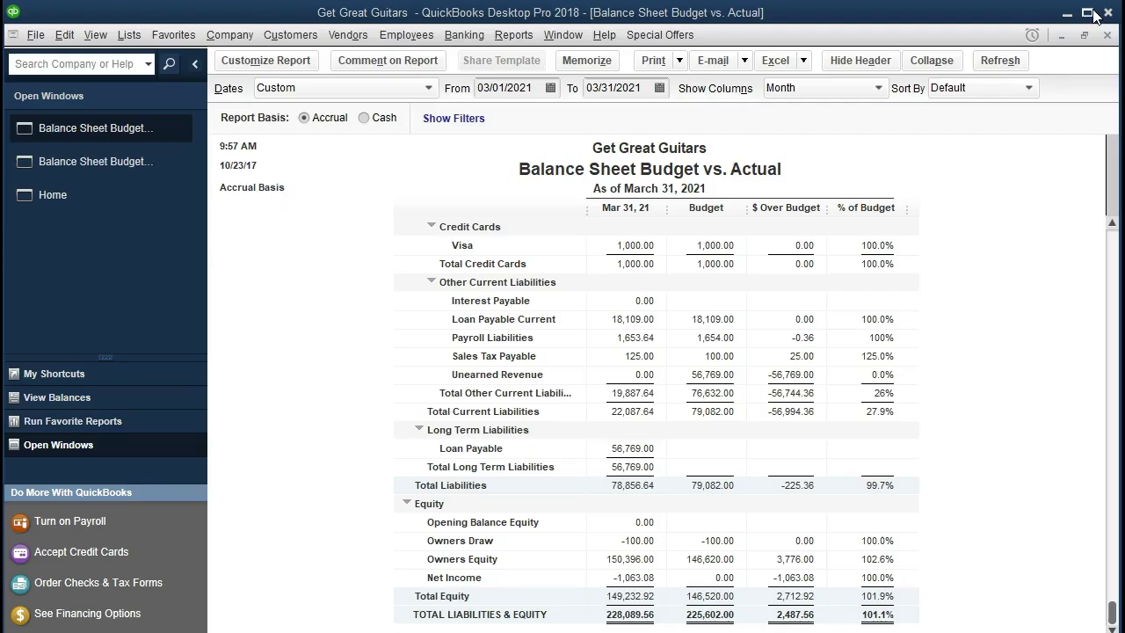